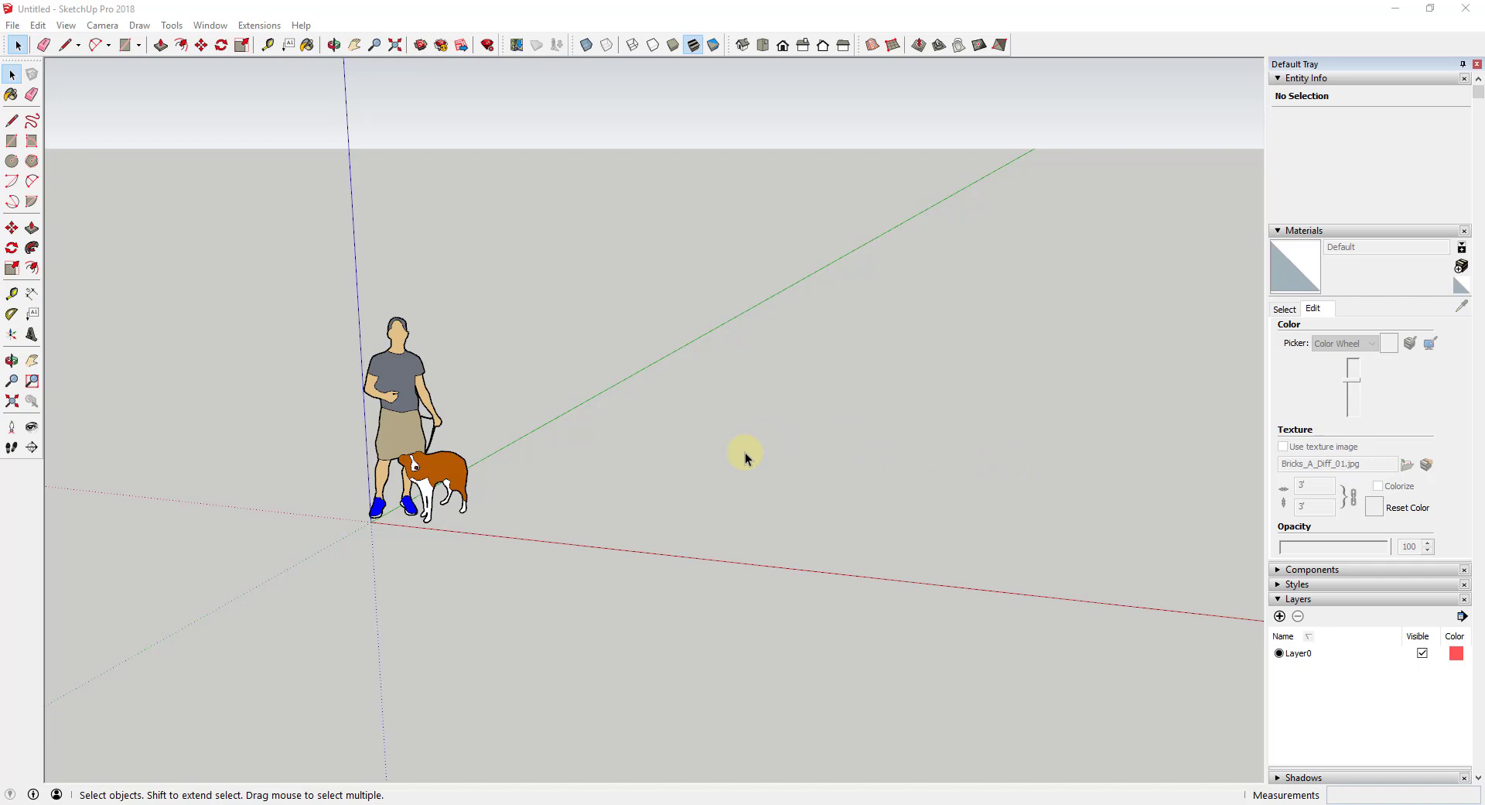
Step: Draw a long, narrow rectangle on the ground beside the scale figure, starting near the red axis
middle_drag(745, 452, 769, 428)
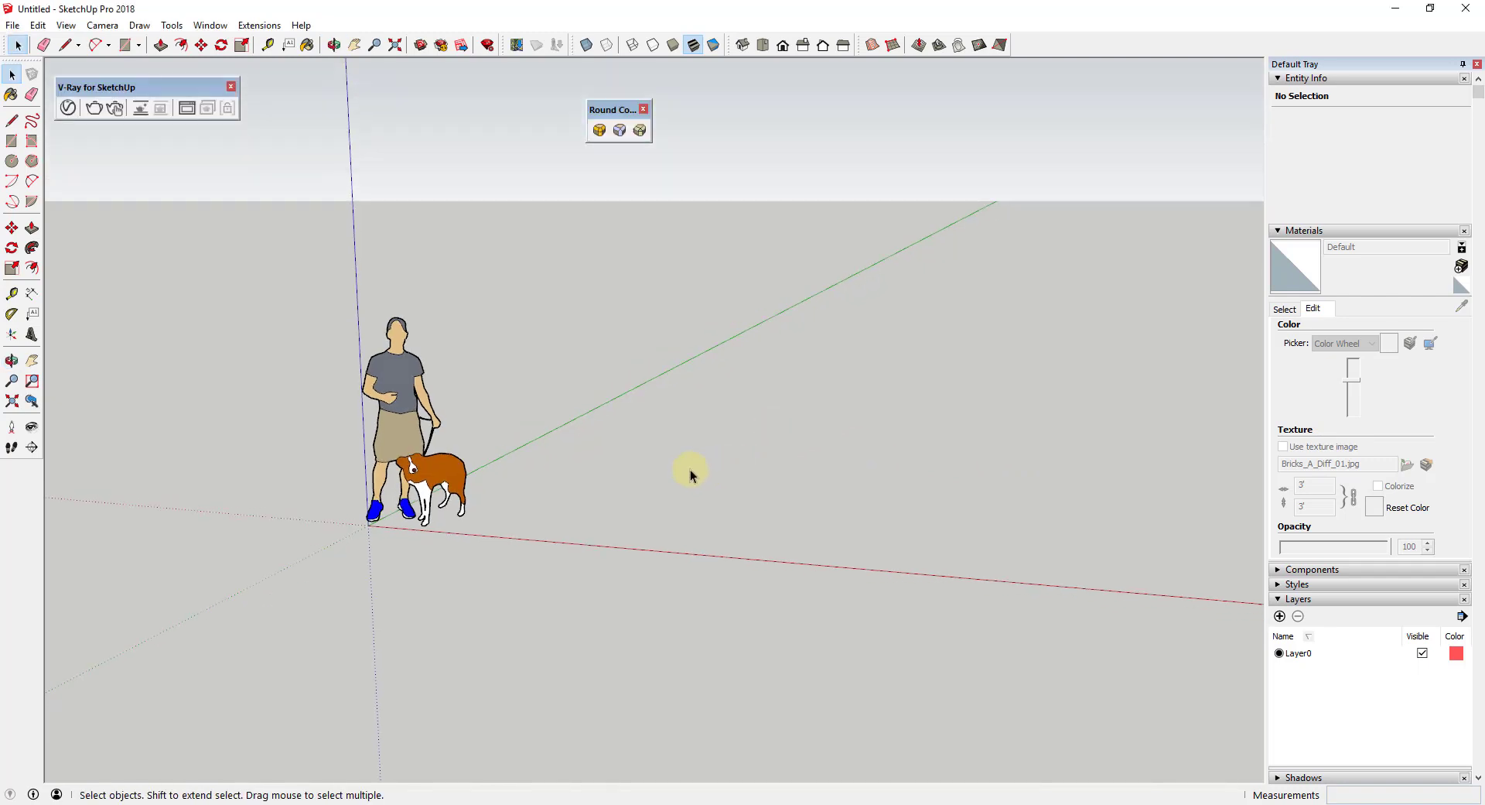
drag(600, 108, 279, 81)
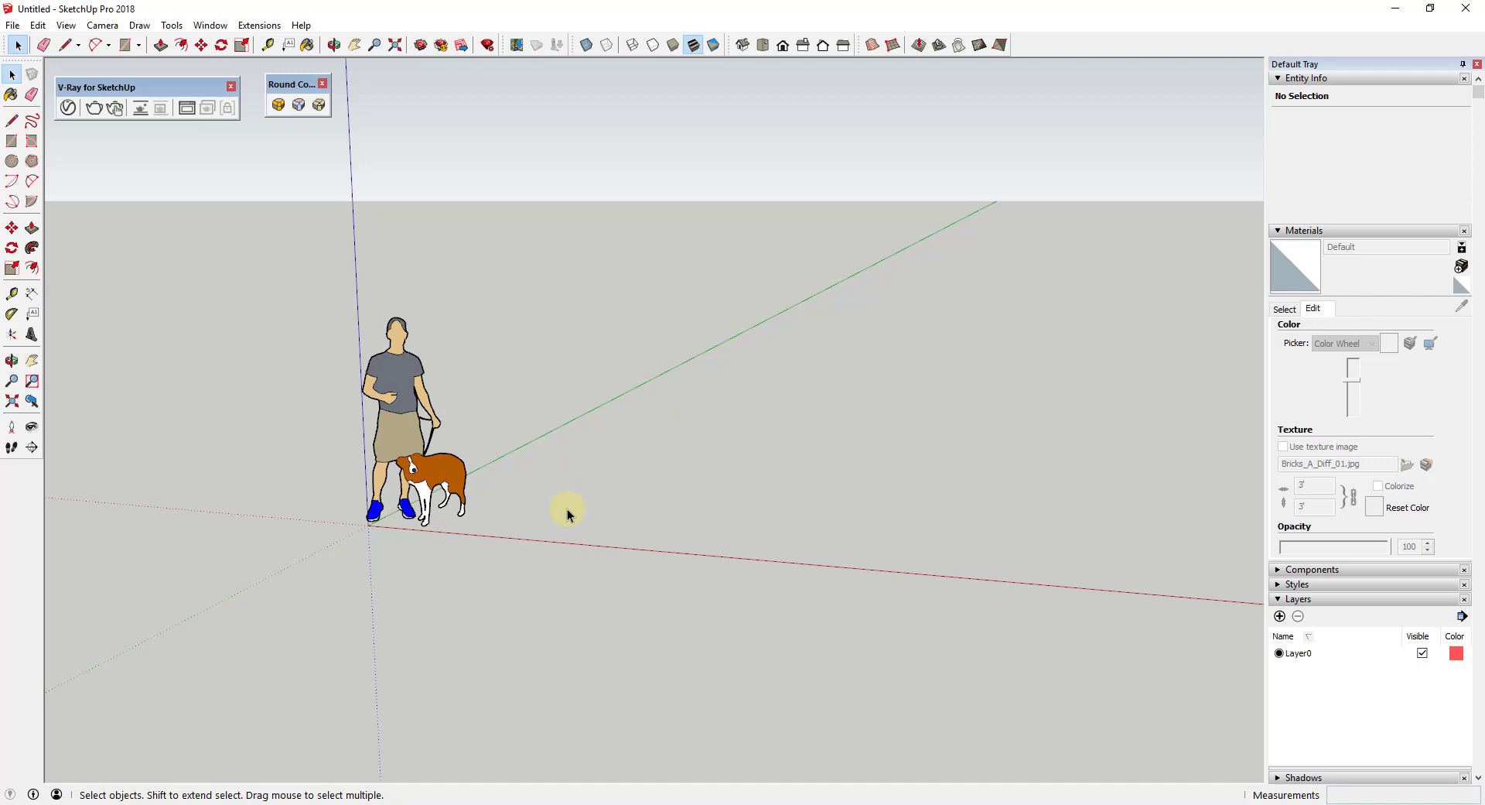
key(r)
click(523, 532)
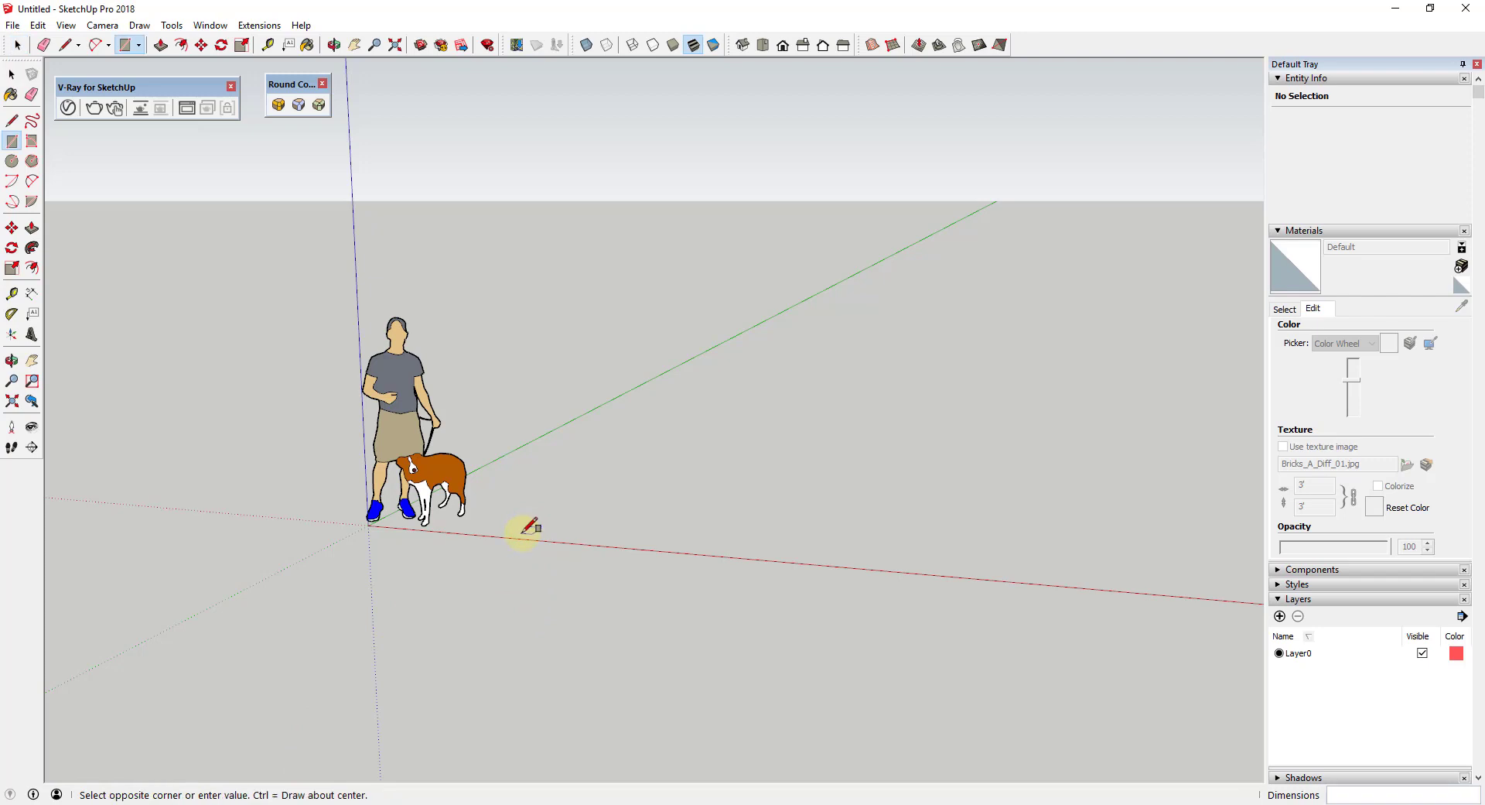
click(677, 450)
key(space)
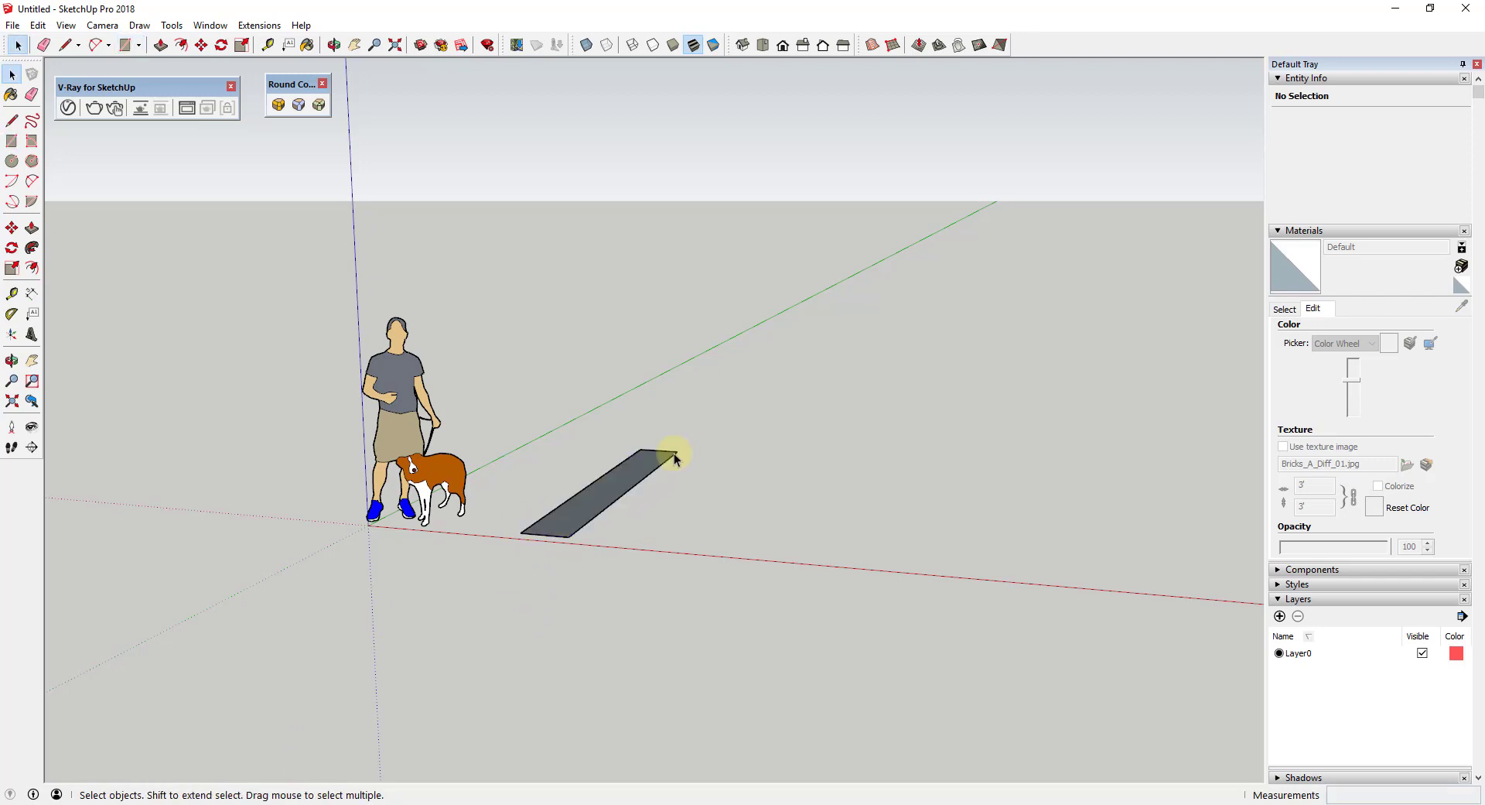
Step: Push/Pull the ground rectangle upward into a tall wall, higher than the scale figure
key(p)
drag(615, 492, 620, 243)
key(space)
click(502, 214)
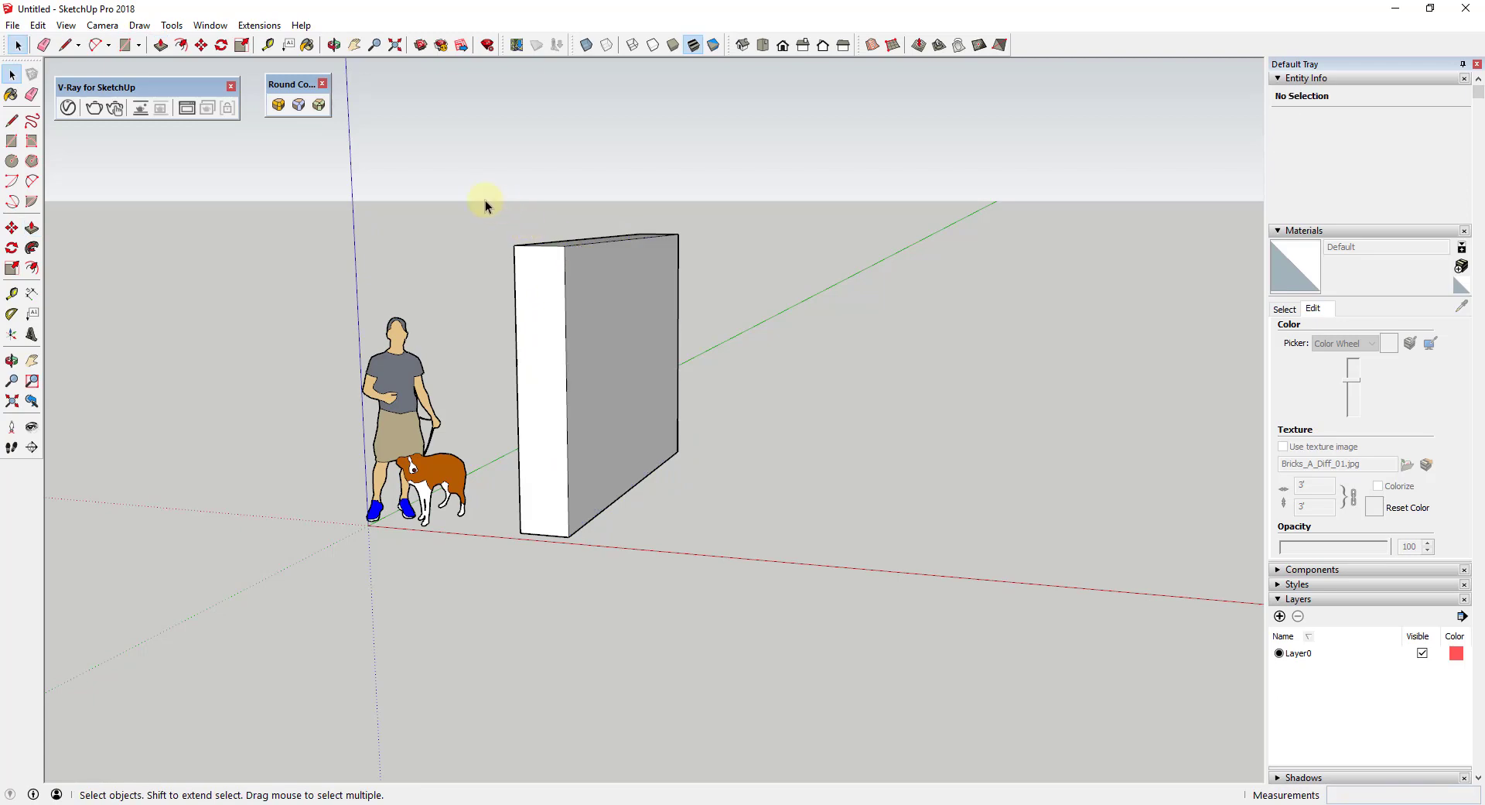
Step: Copy the whole wall about 6.5 feet along the red axis, away from the scale figure
drag(485, 205, 746, 592)
key(m)
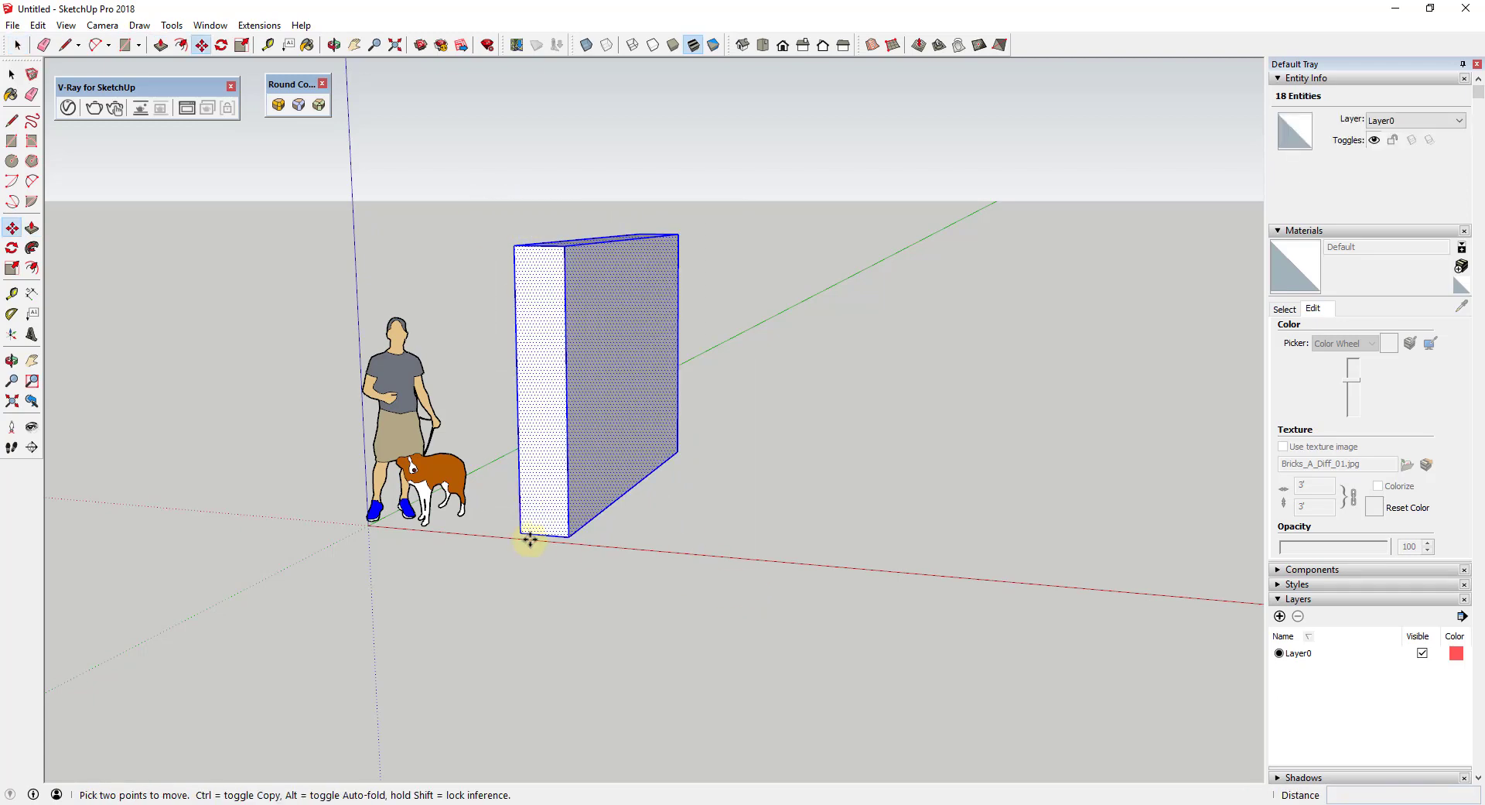
key(ctrl)
click(521, 533)
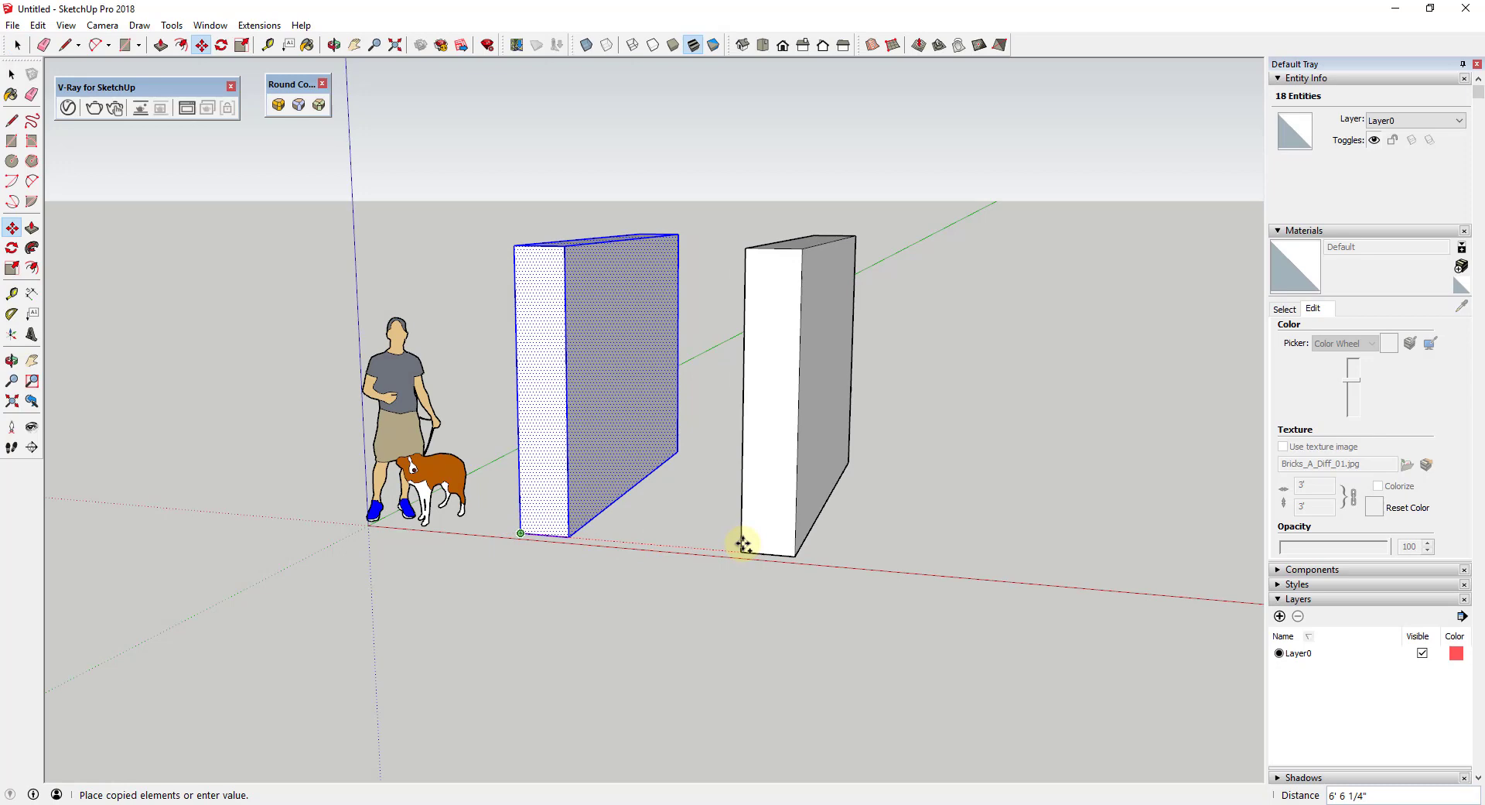
click(747, 542)
key(space)
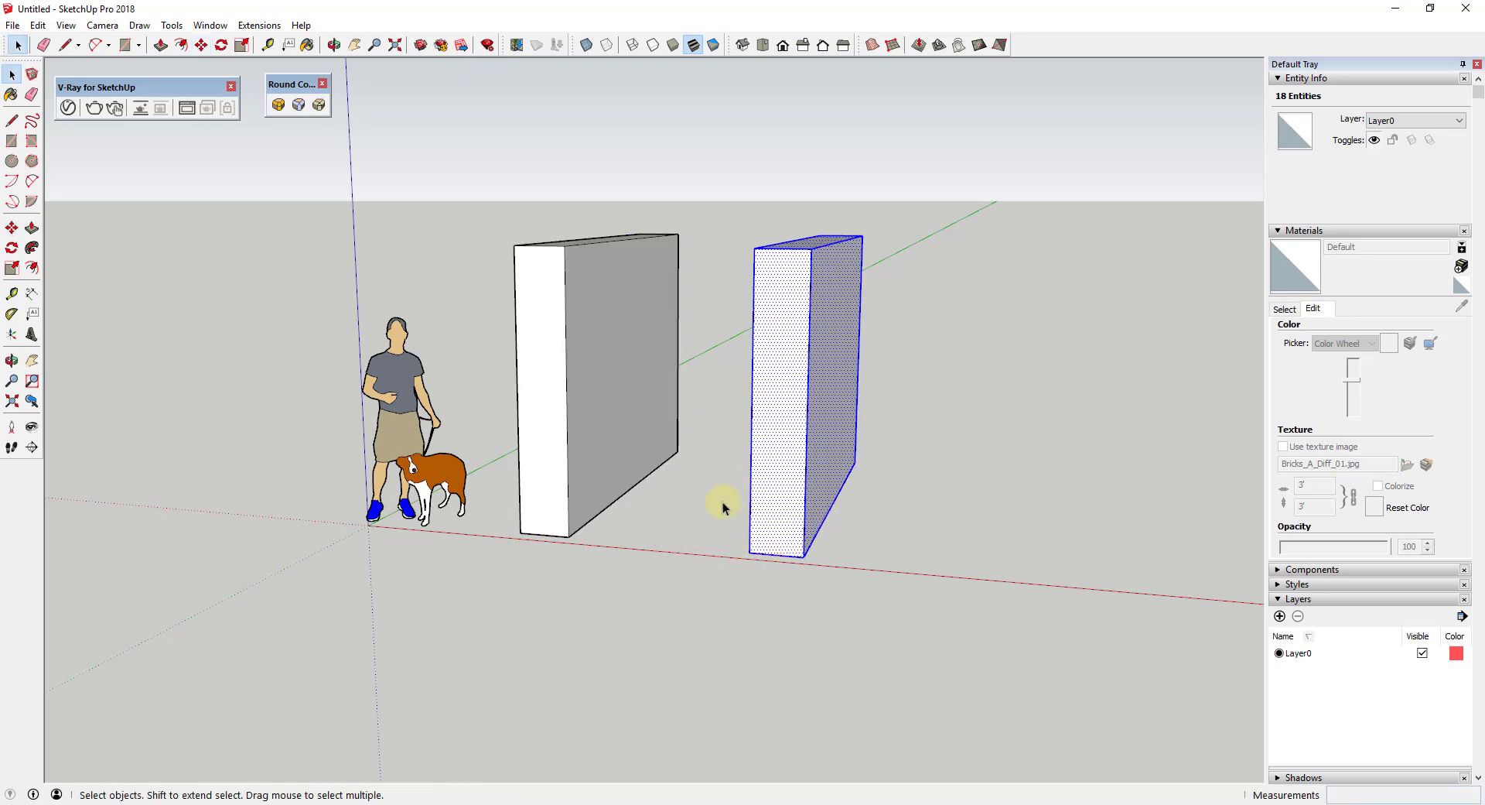
Step: Open the V-Ray Asset Editor's materials and expand its material library
middle_drag(723, 507, 650, 431)
scroll(696, 417, up, 2)
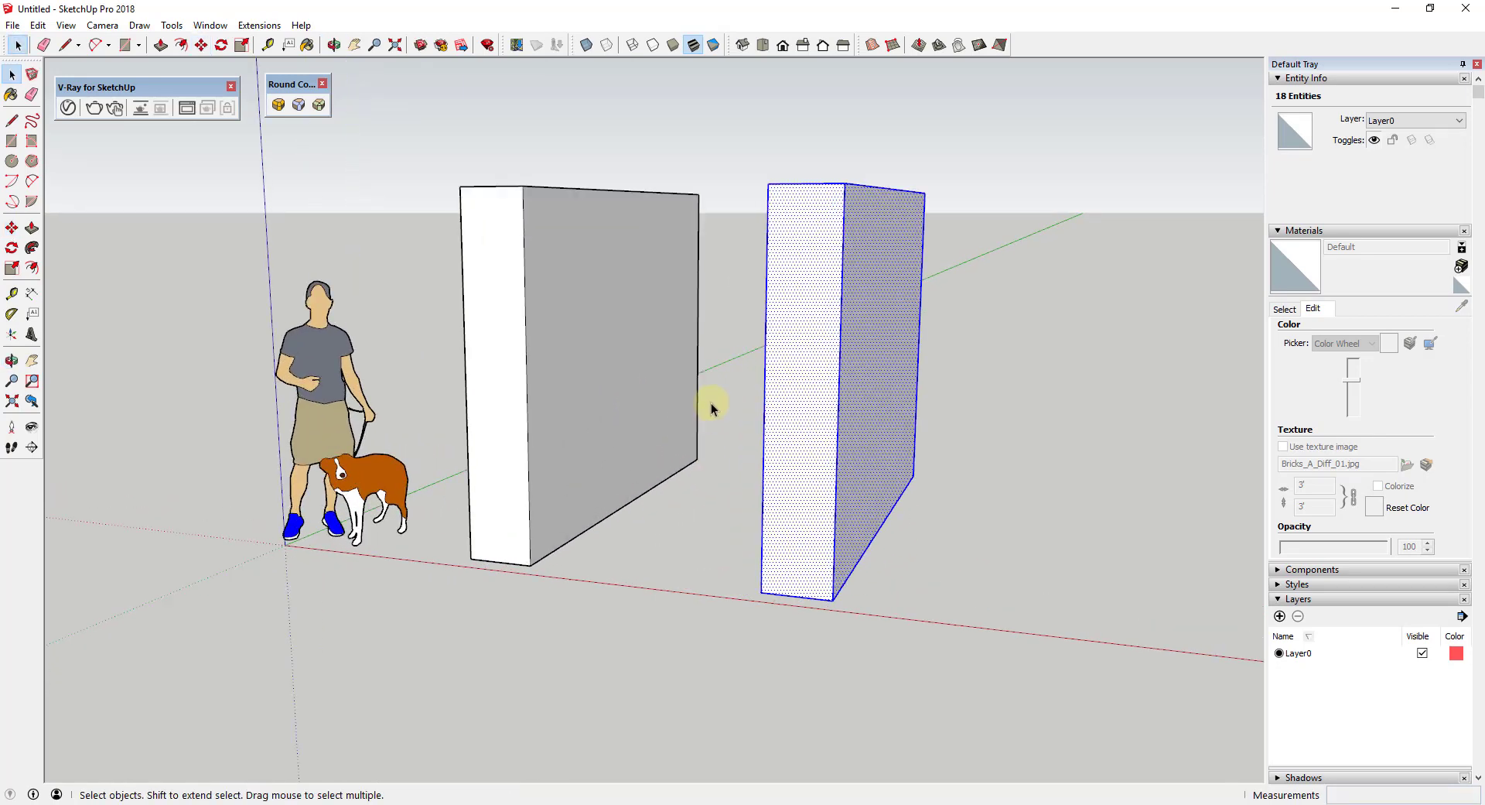
click(588, 309)
drag(187, 84, 189, 80)
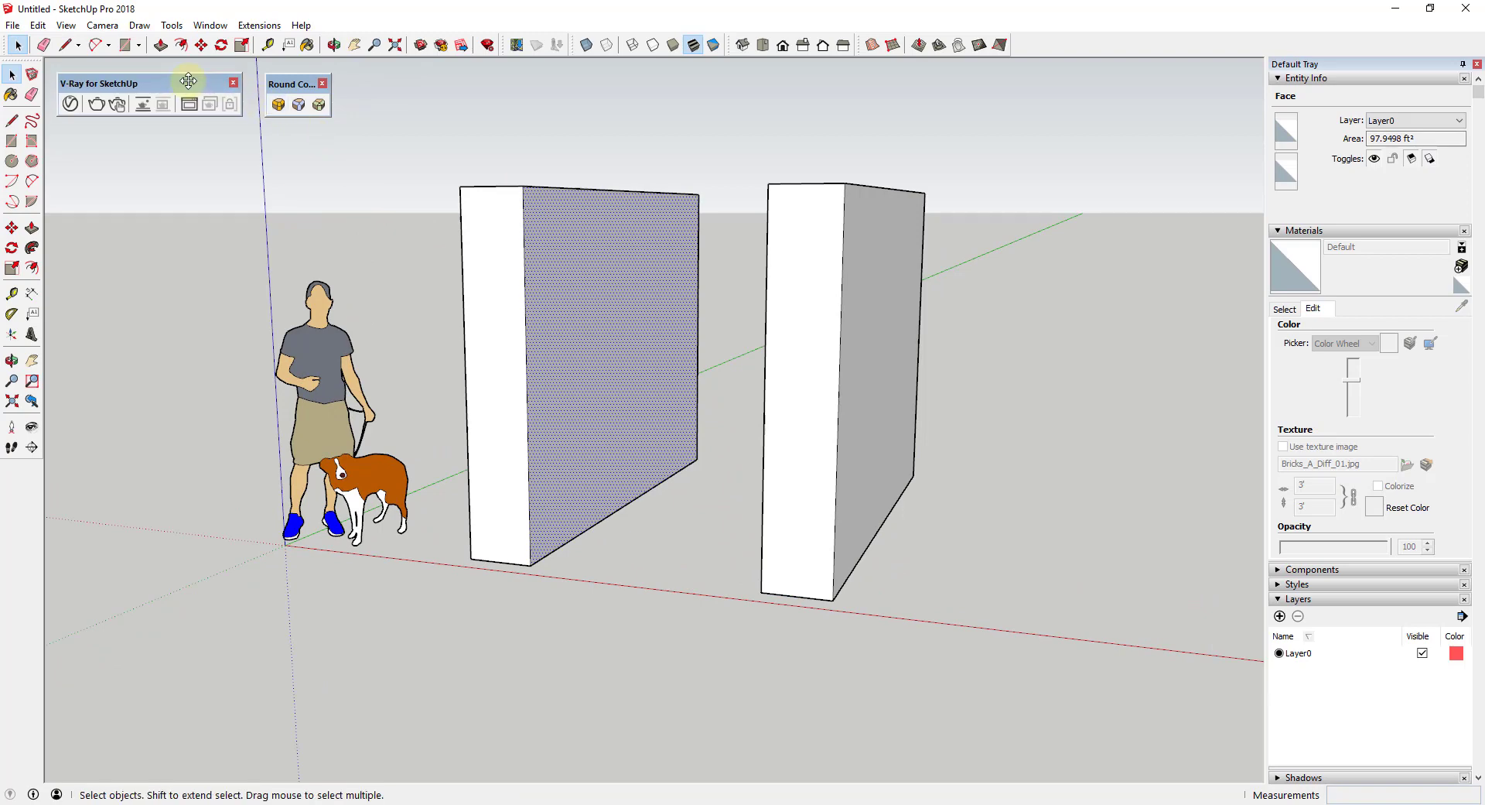
click(70, 103)
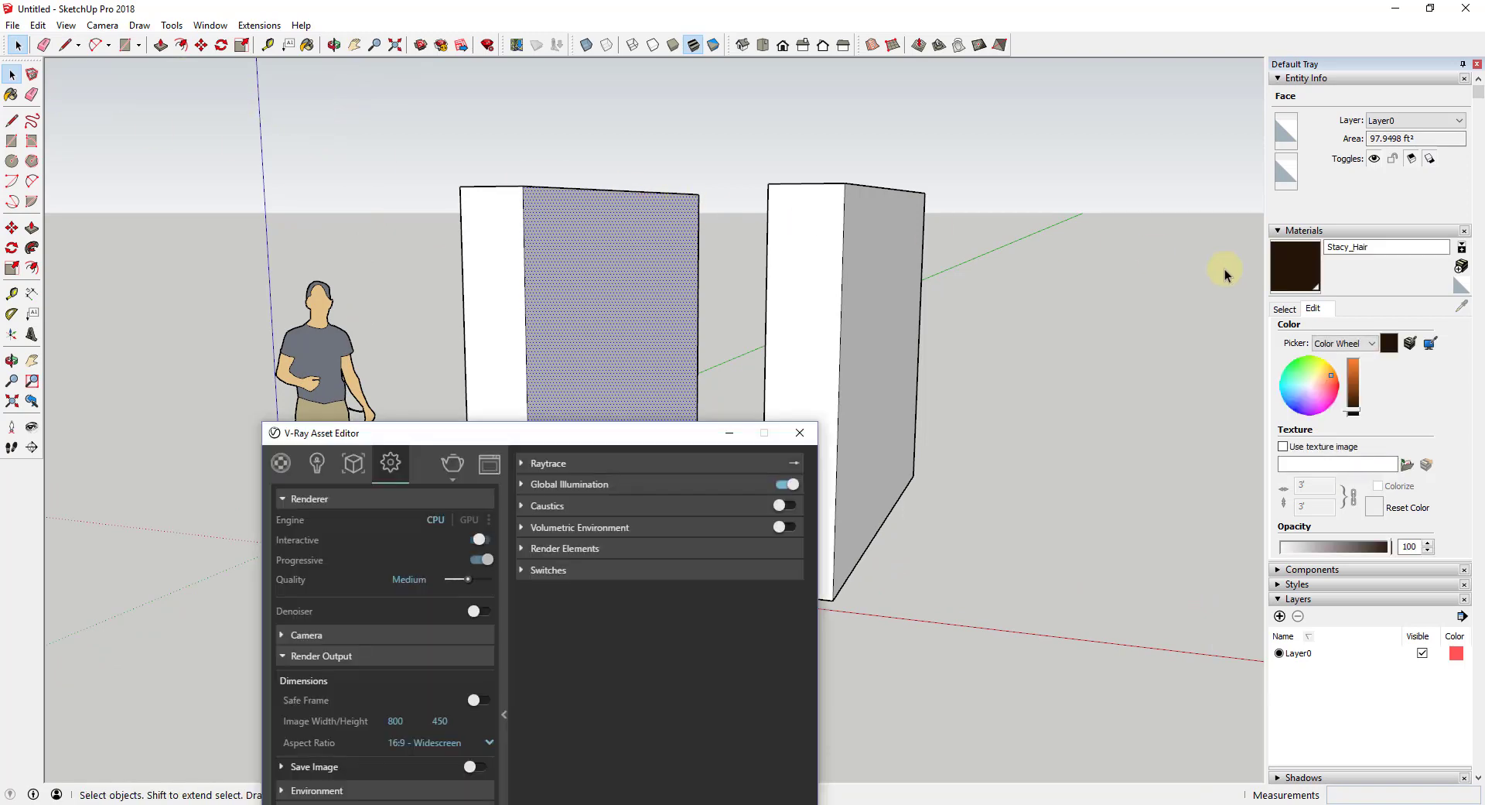
drag(624, 433, 1203, 143)
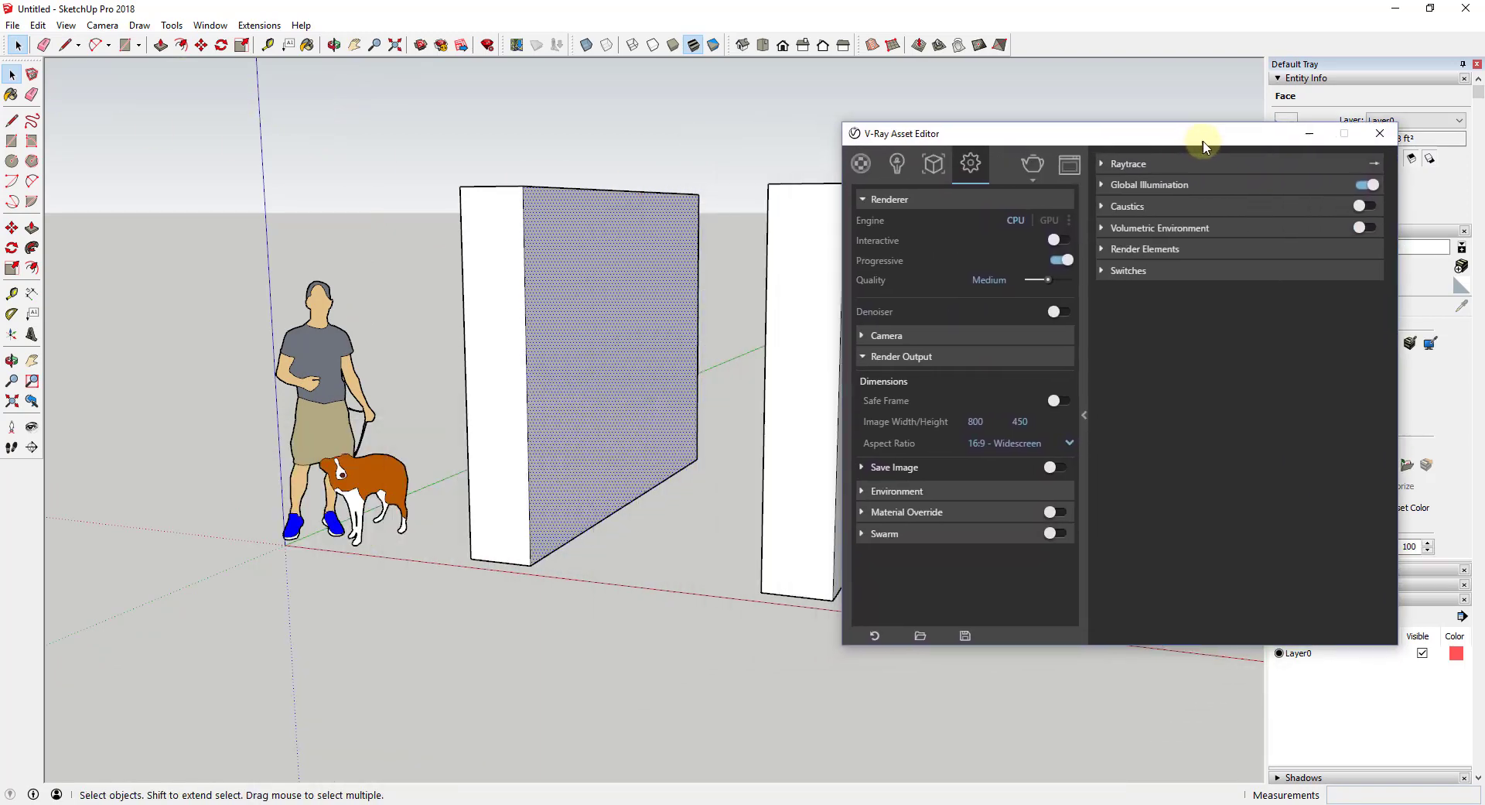
click(861, 163)
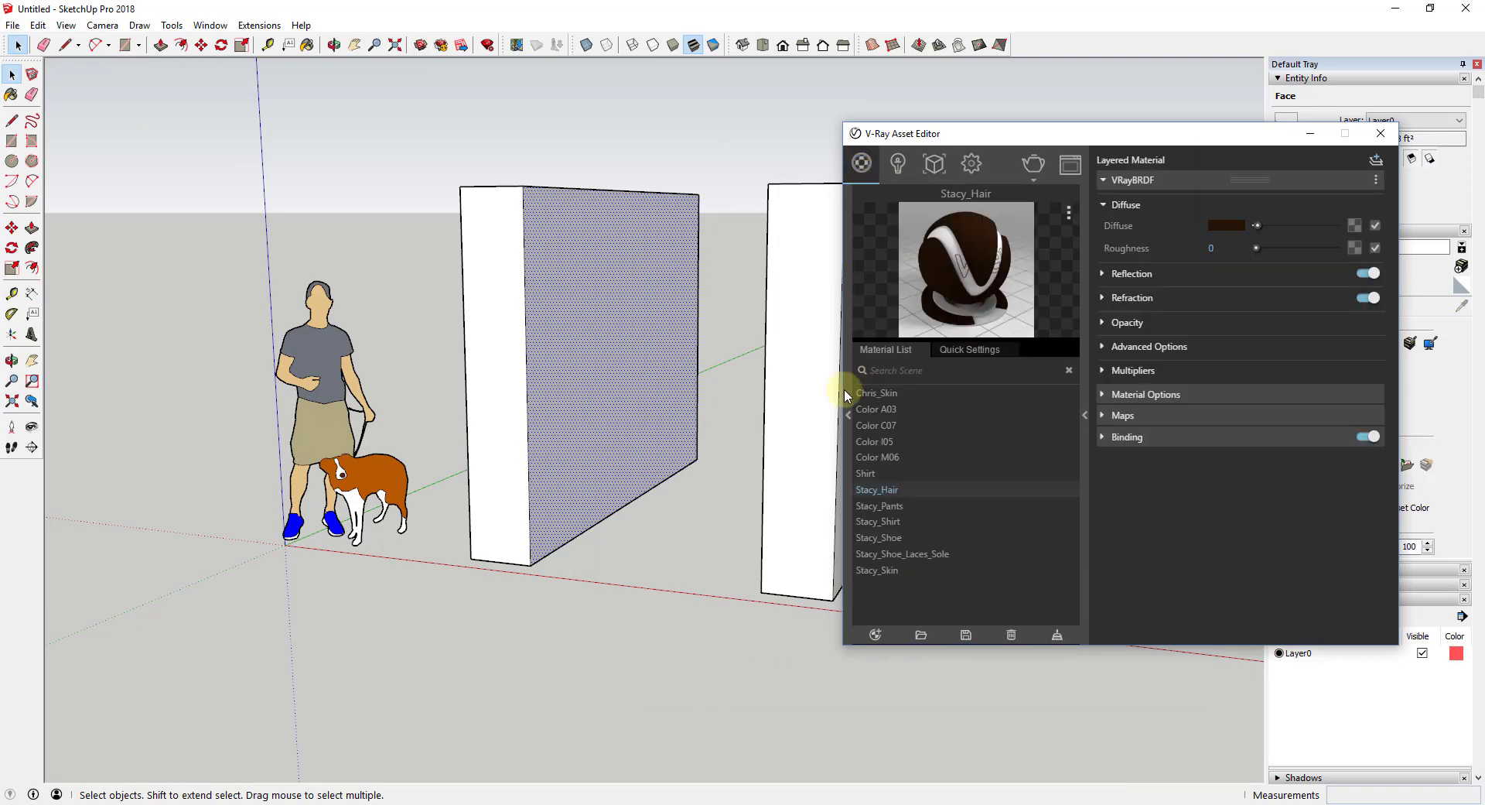
click(848, 410)
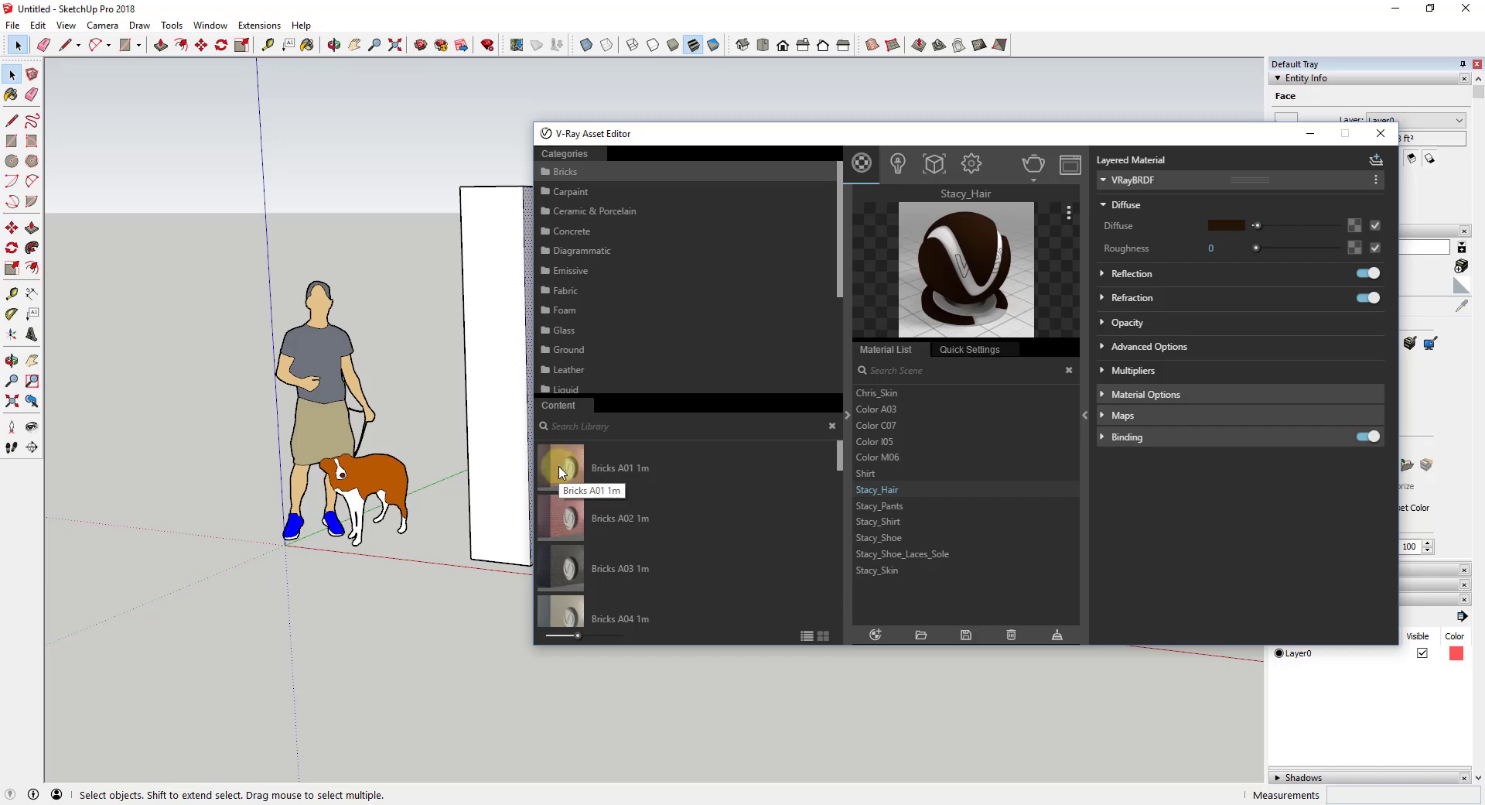
Step: Add the library material Bricks A01 1m to the scene and apply it to the entire wall nearest the figure
triple_click(497, 368)
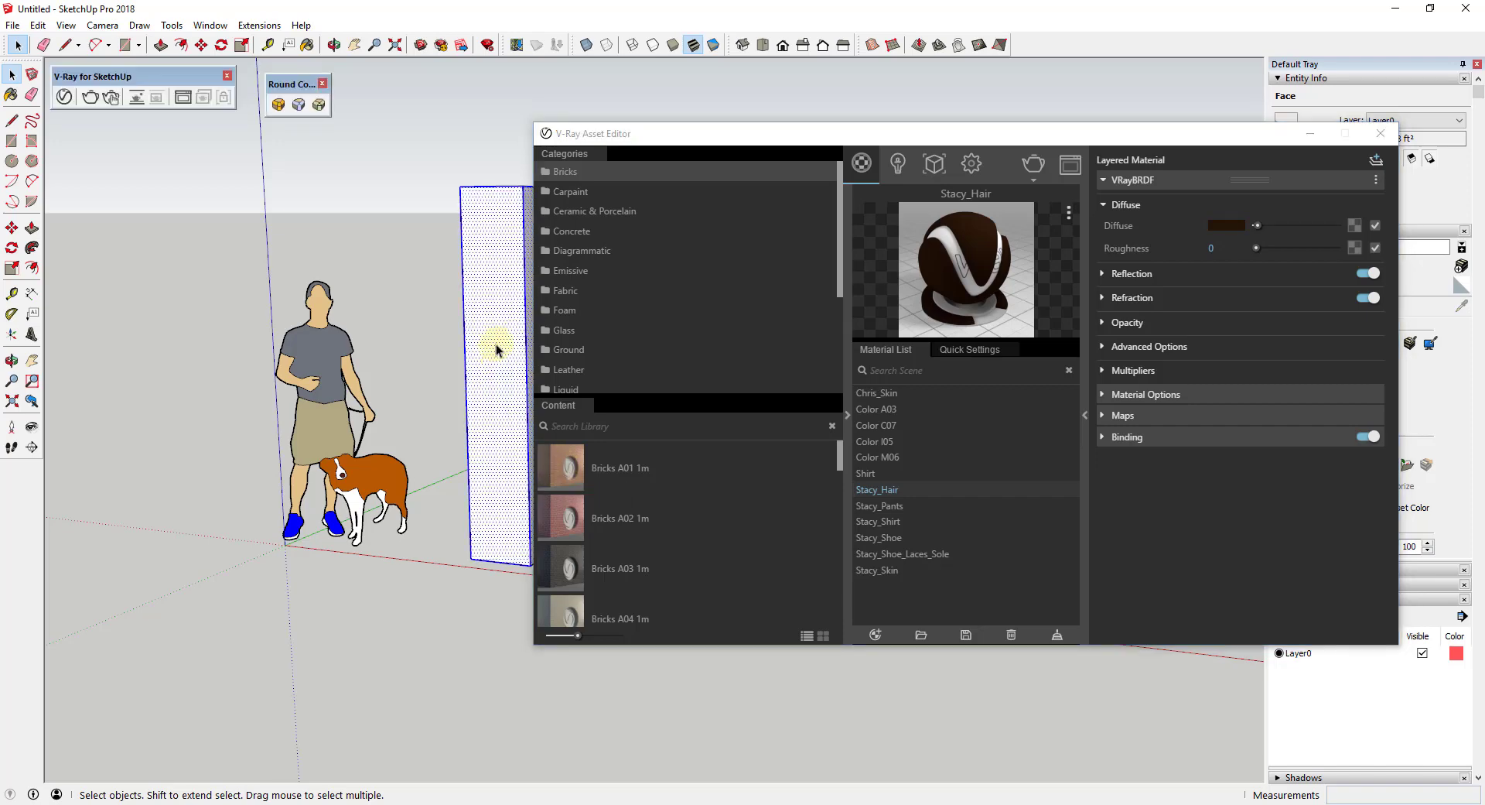
drag(670, 126, 728, 124)
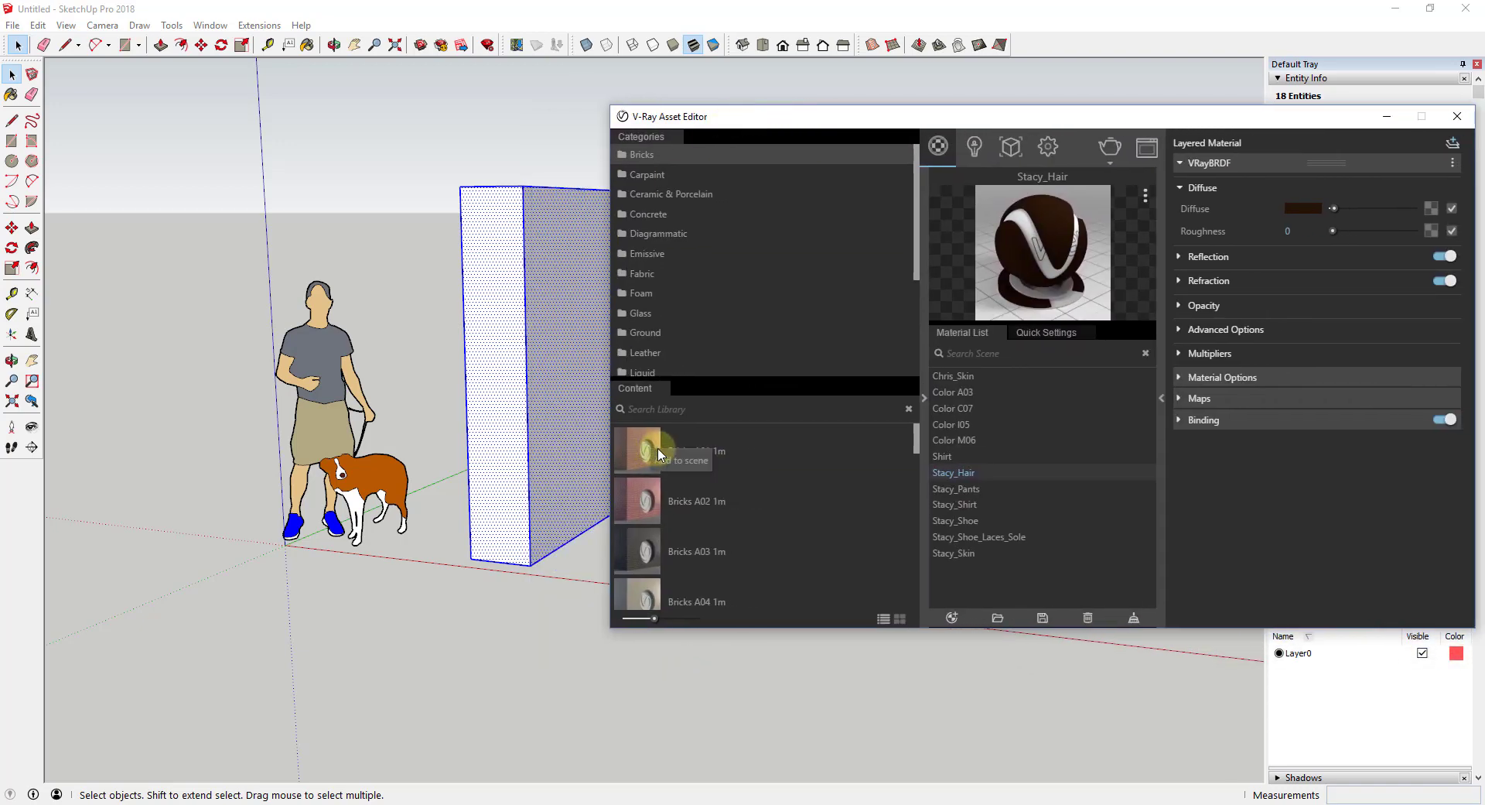
click(684, 461)
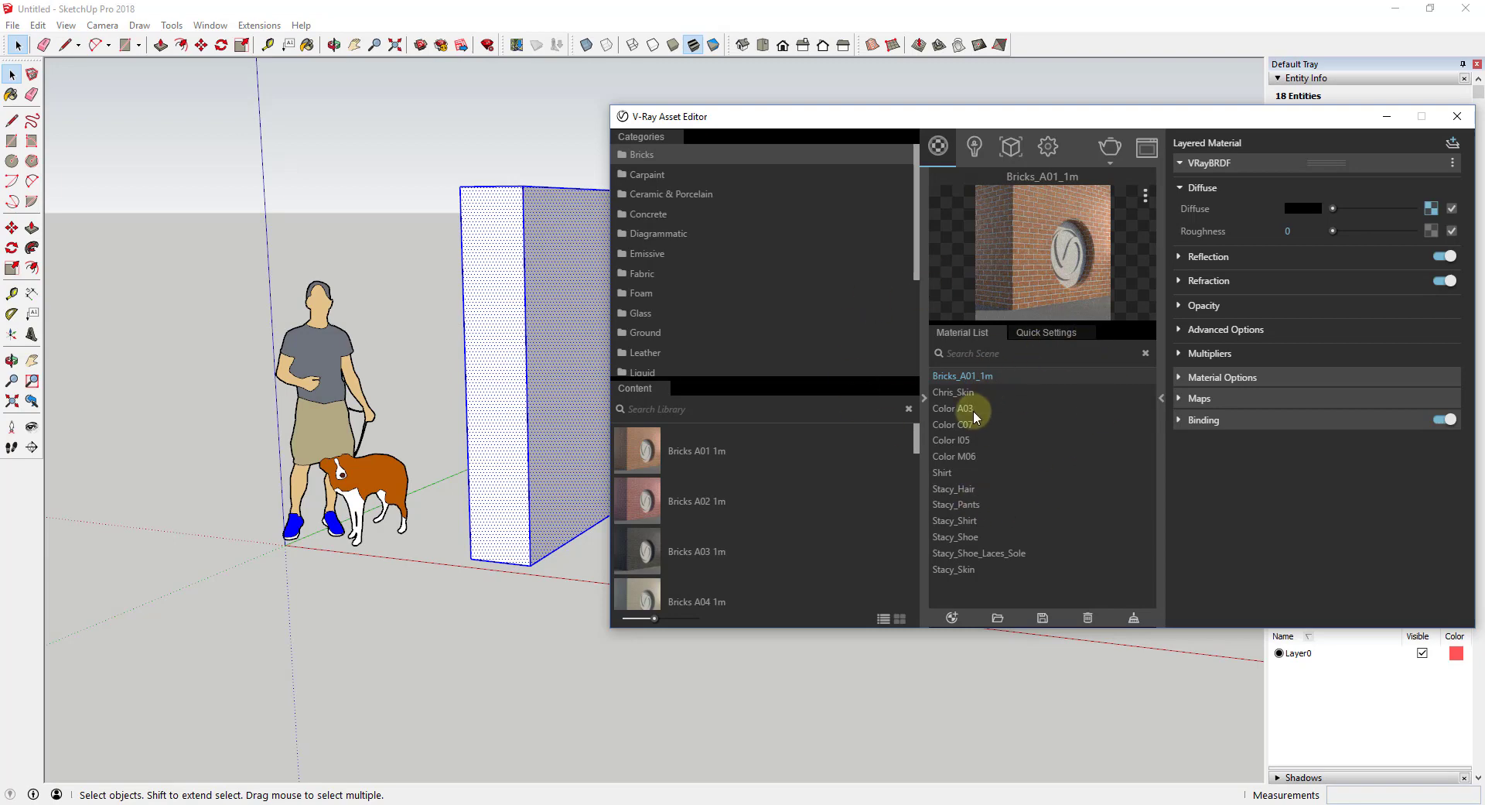
right_click(982, 380)
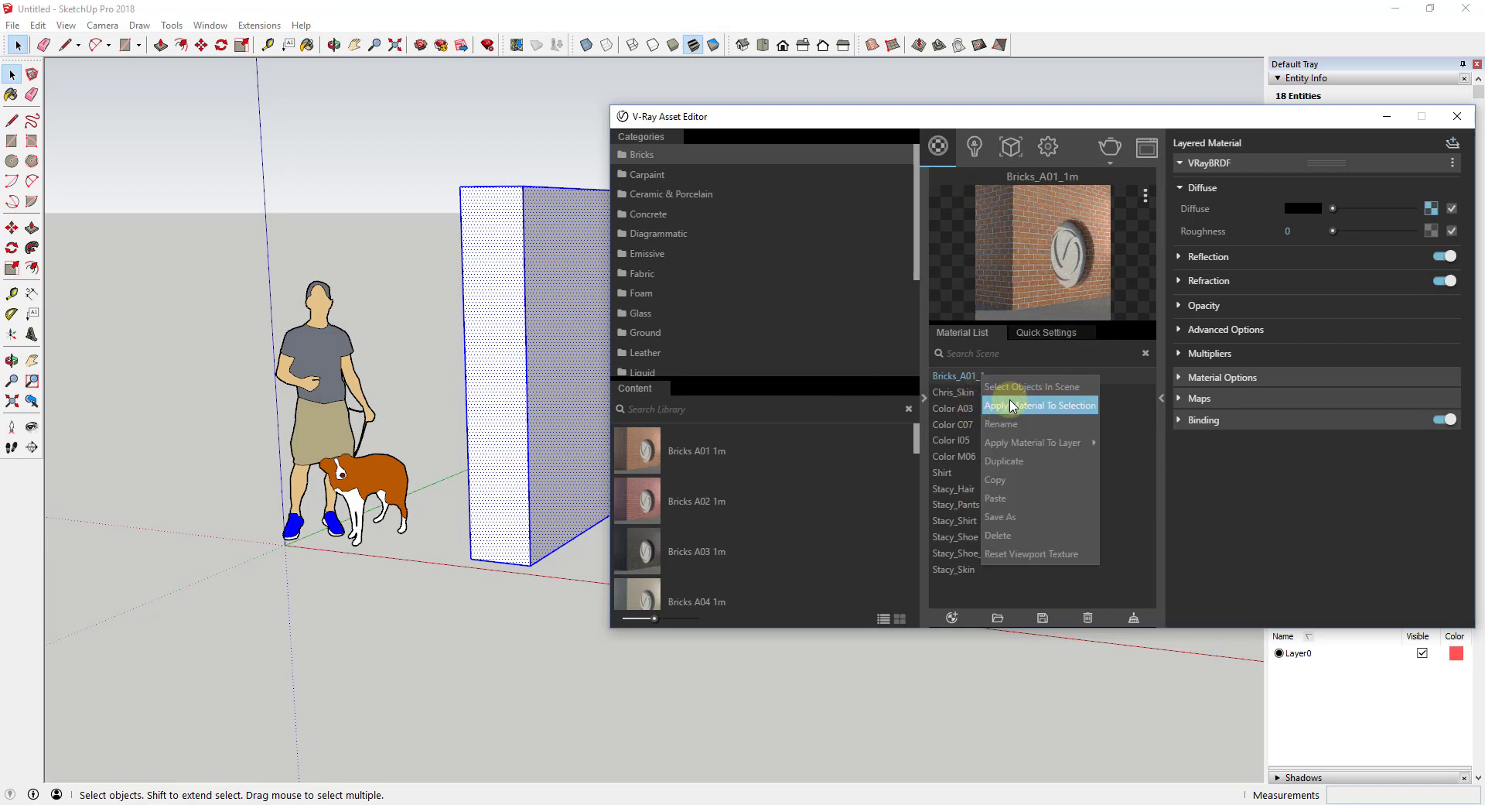
click(1005, 406)
scroll(524, 334, up, 5)
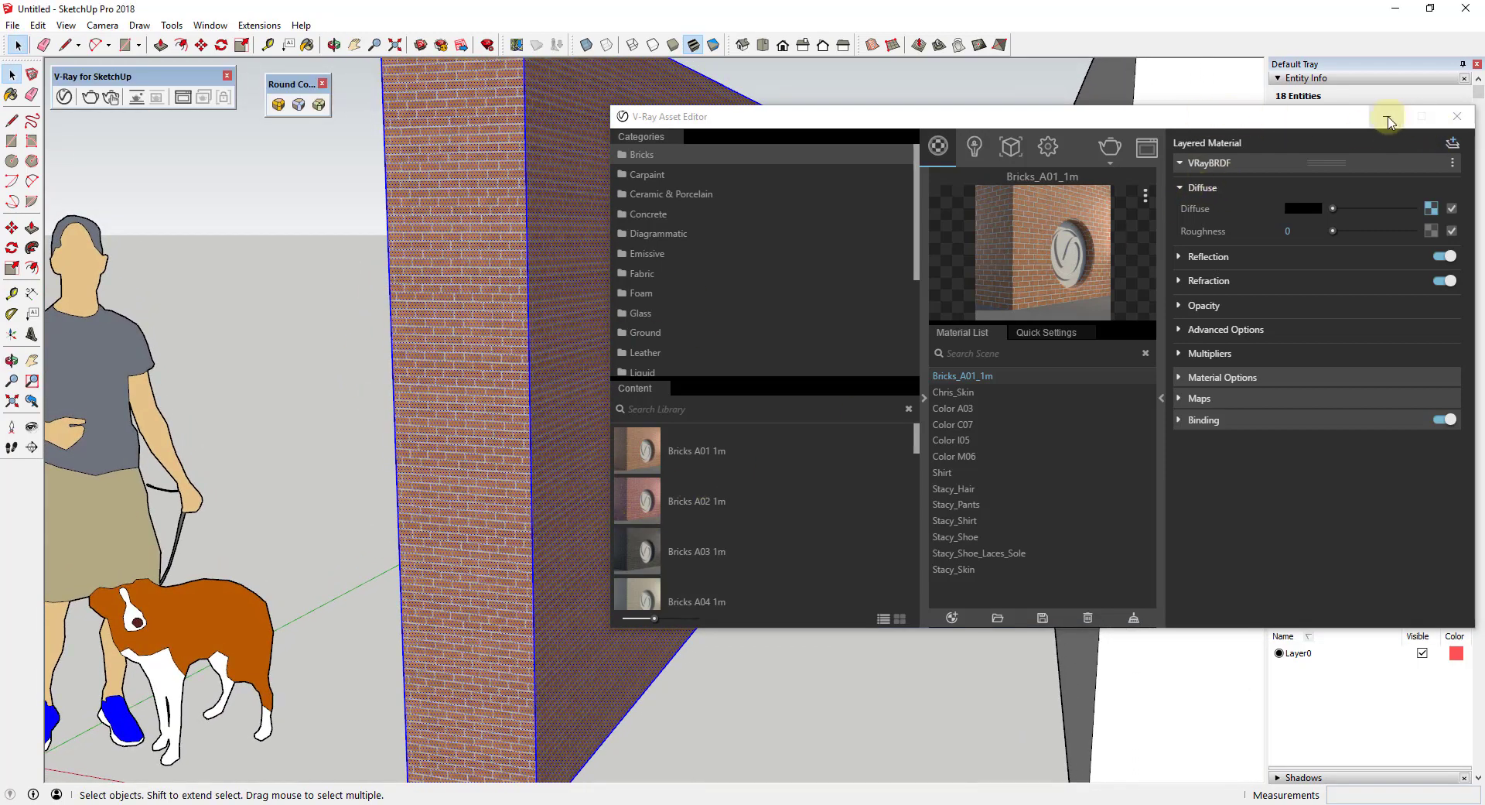
click(1387, 116)
Step: Sample the brick material from the wall and set its texture width to 36 inches
scroll(690, 336, down, 5)
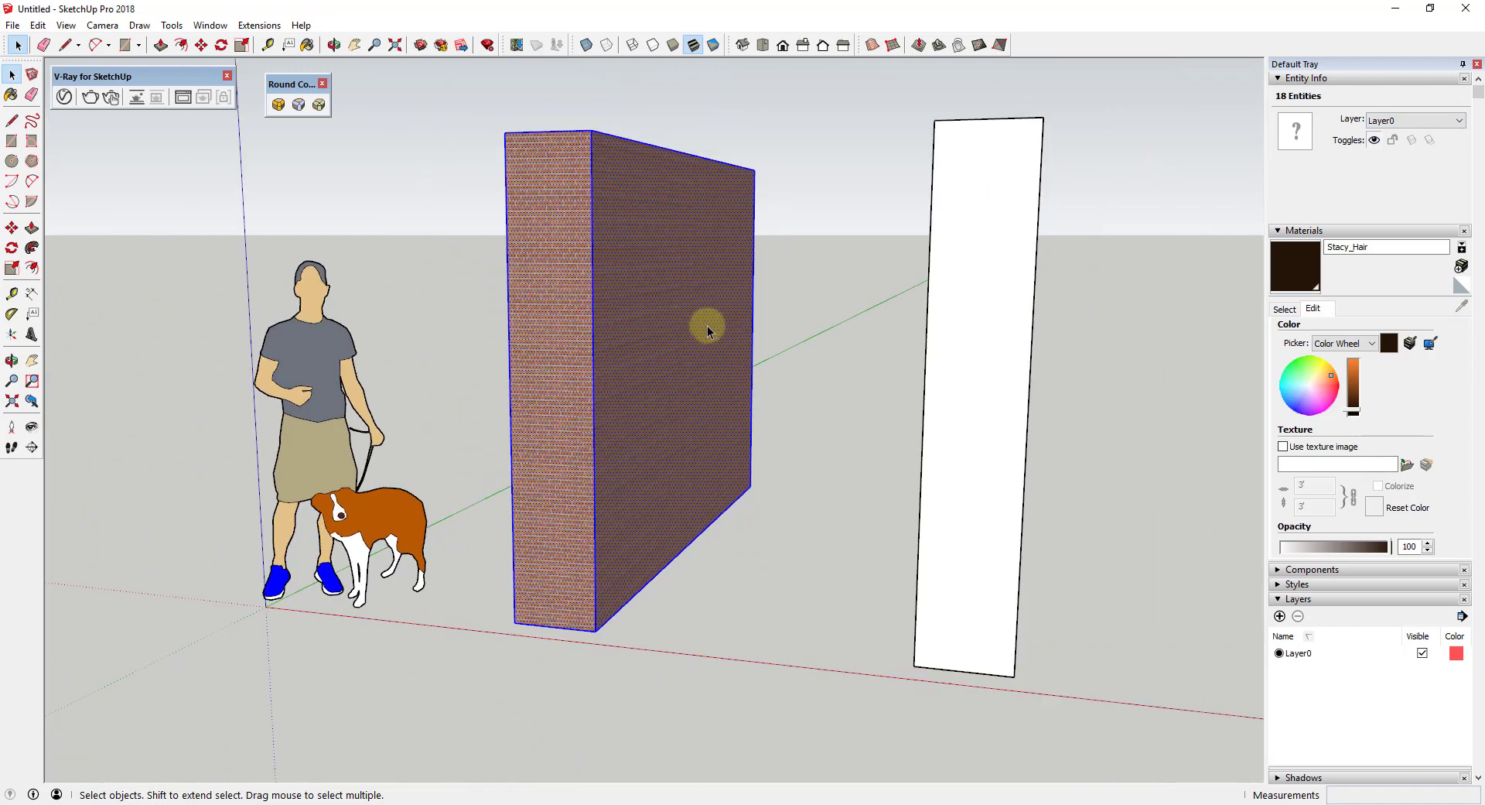
scroll(706, 325, up, 3)
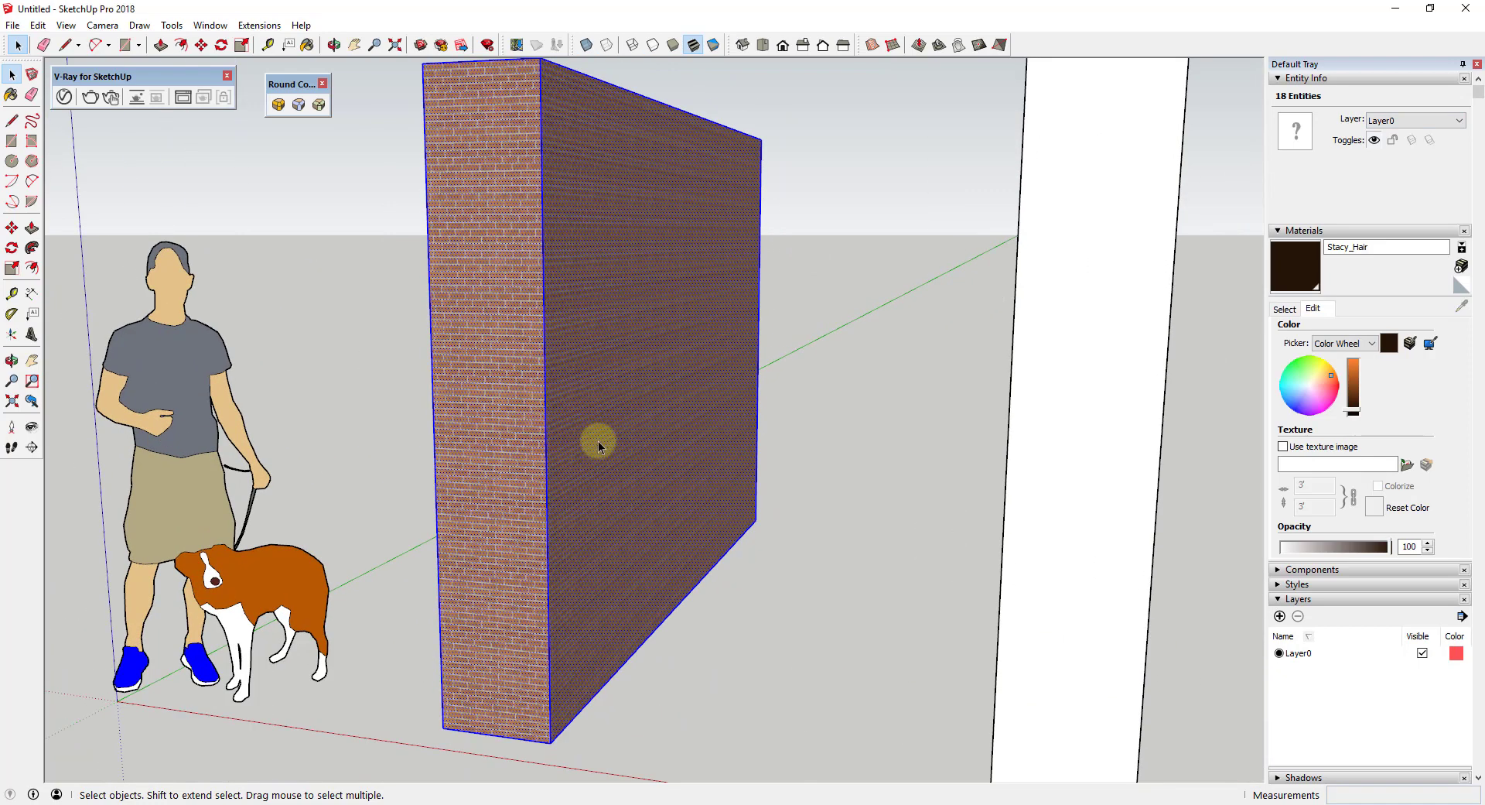
click(1296, 310)
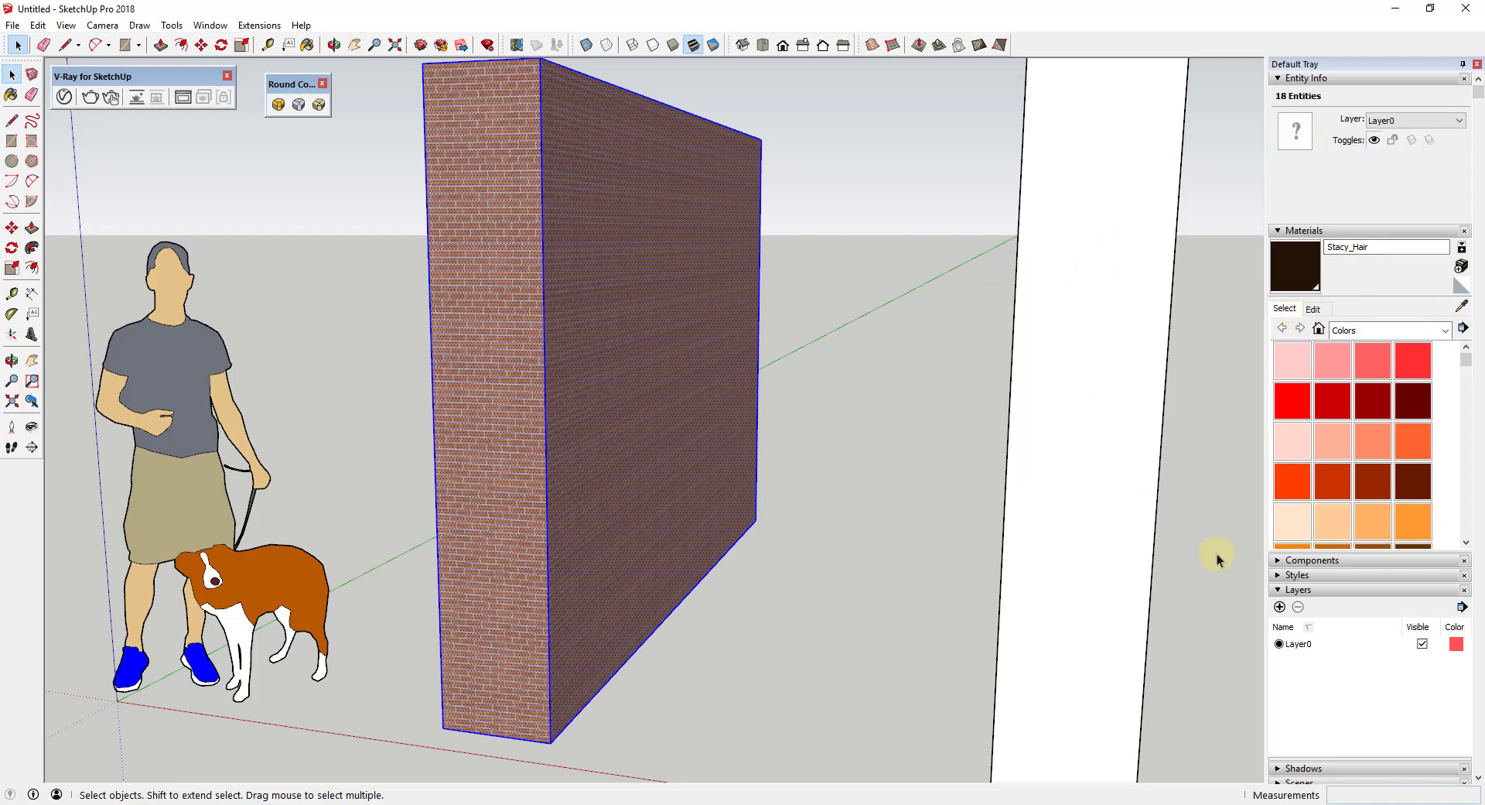
click(1463, 311)
click(495, 312)
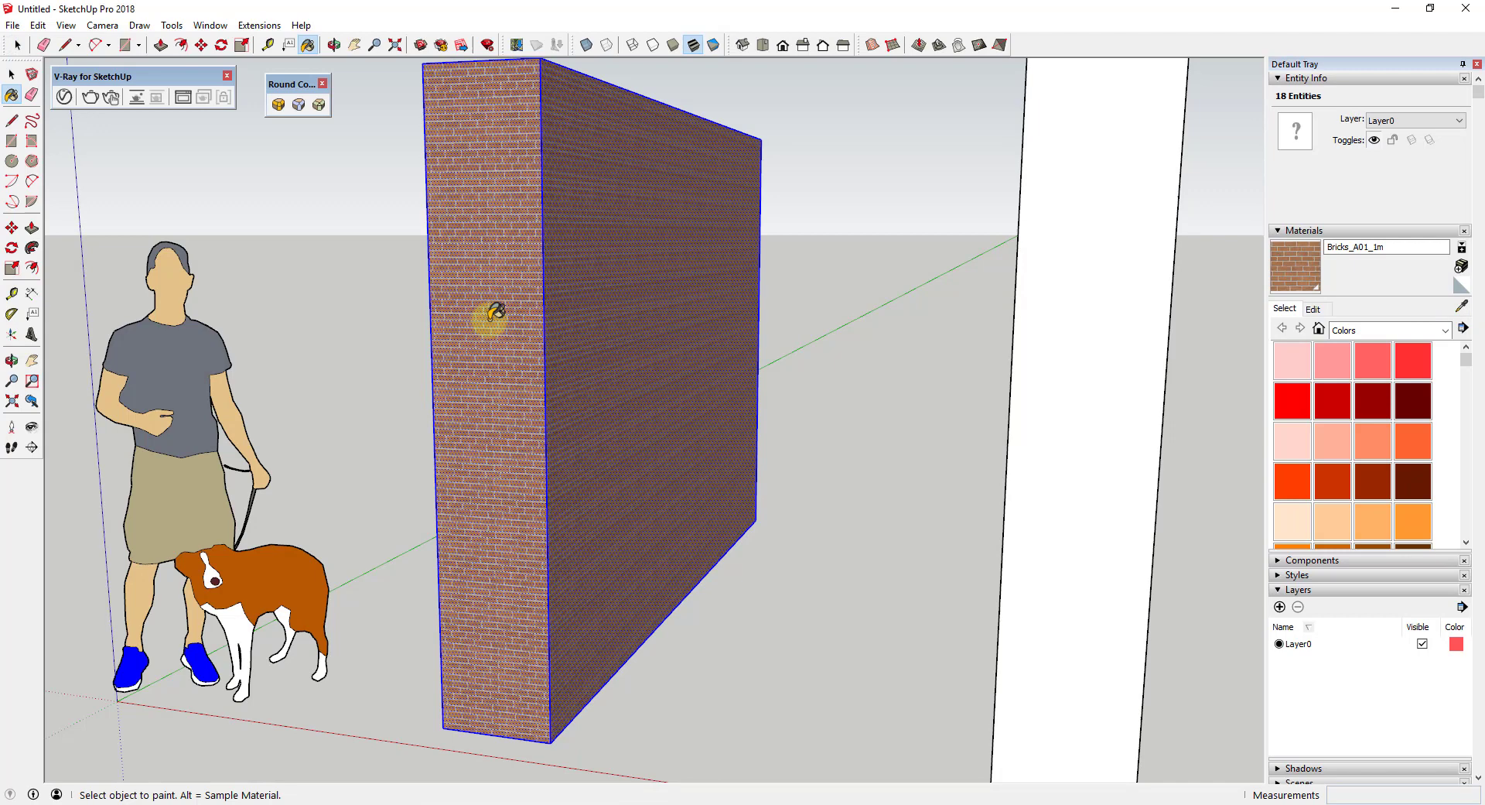
click(1312, 308)
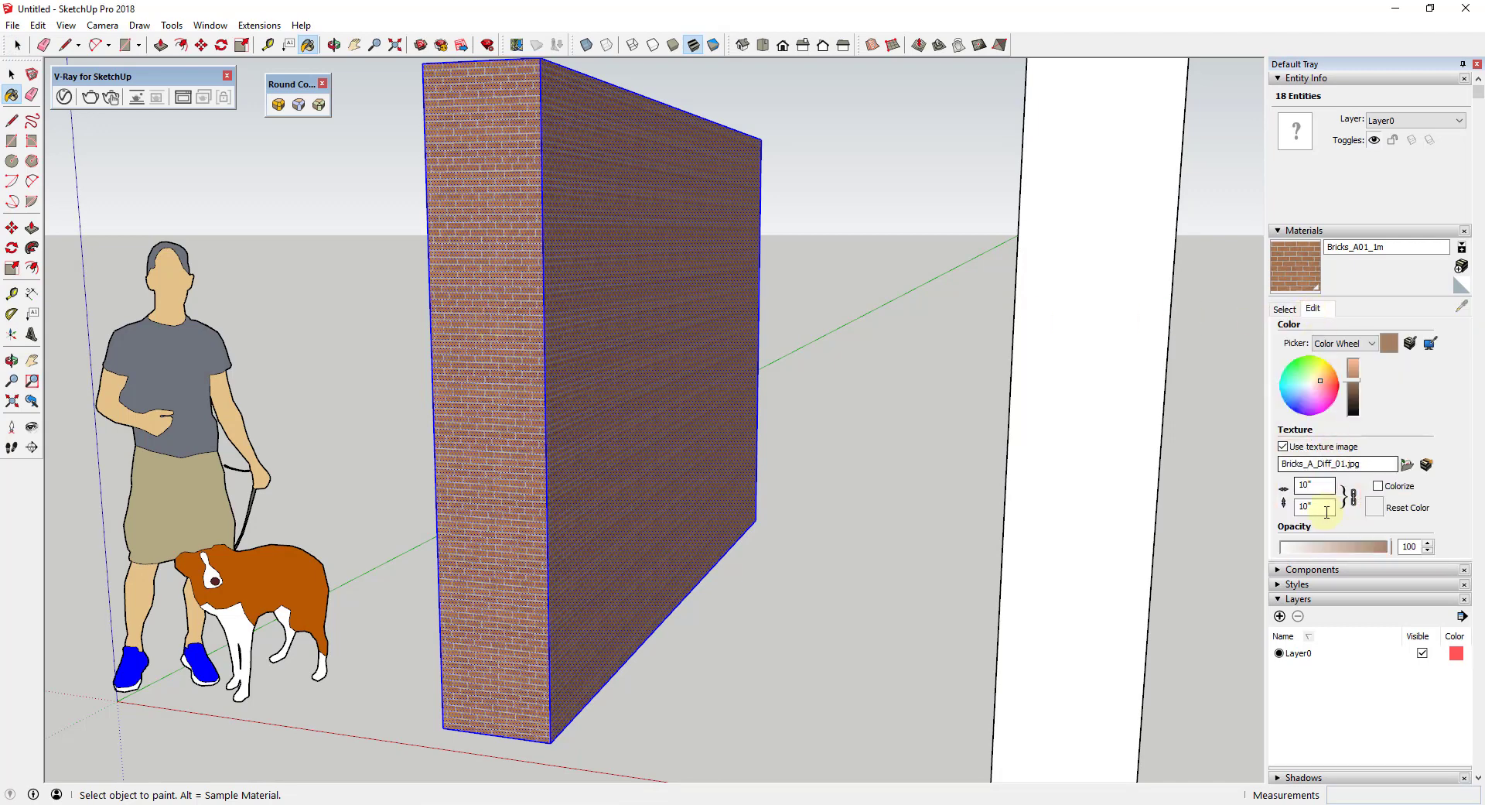
click(1315, 485)
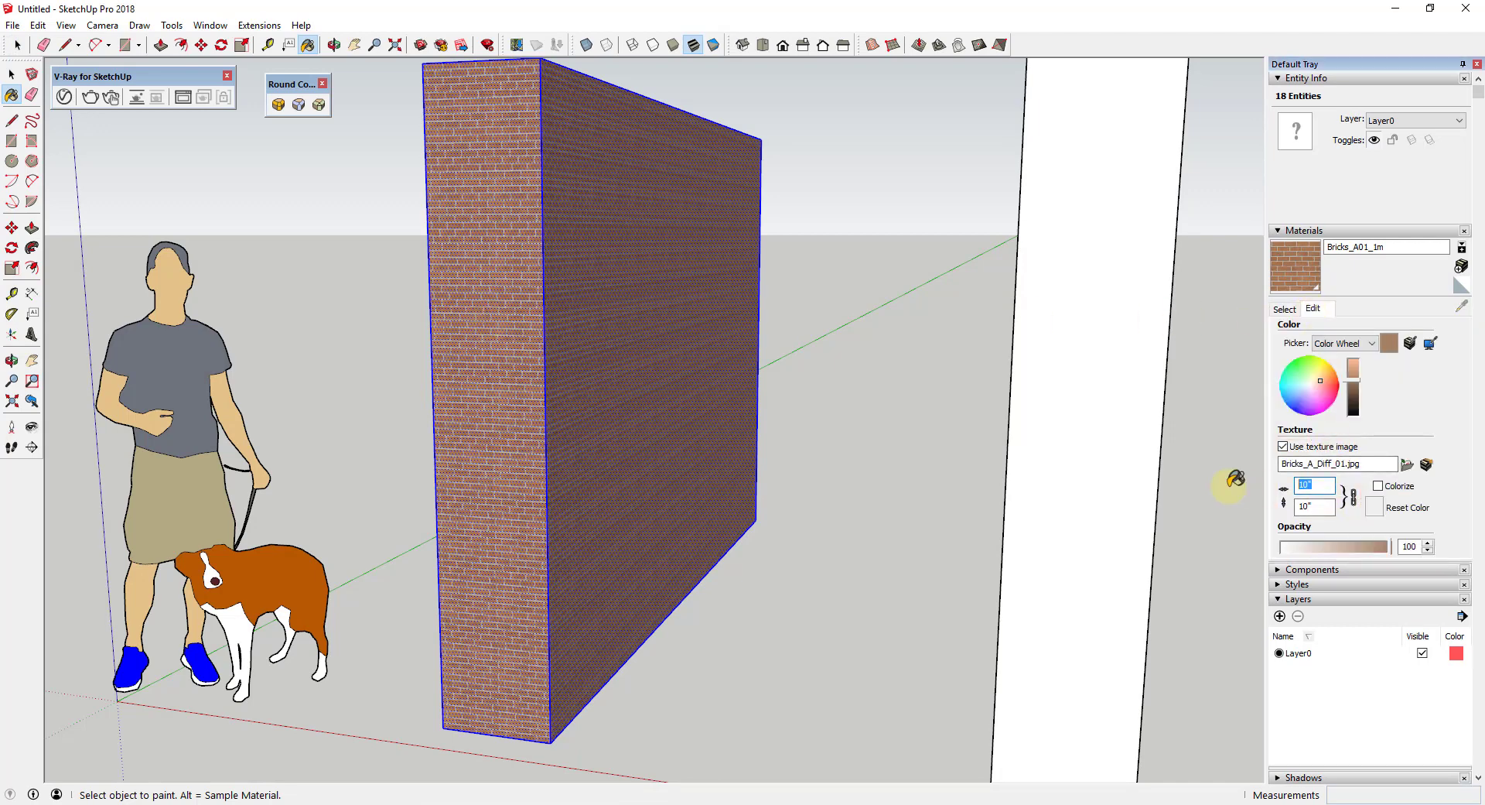
text(36)
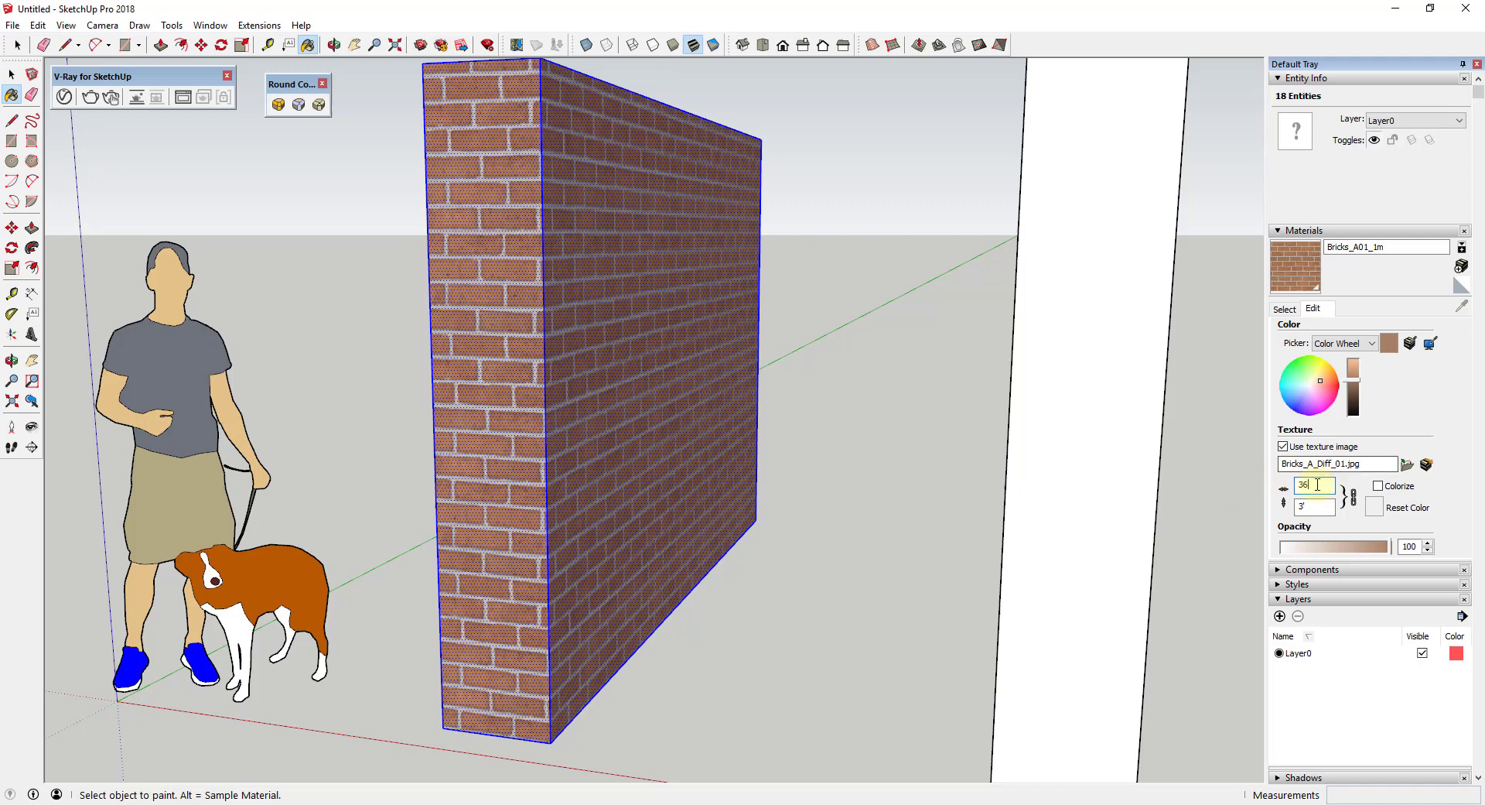
Step: Try a brick texture width of 24 inches and set it back to 36 inches
key(BackSpace)
key(BackSpace)
text(24)
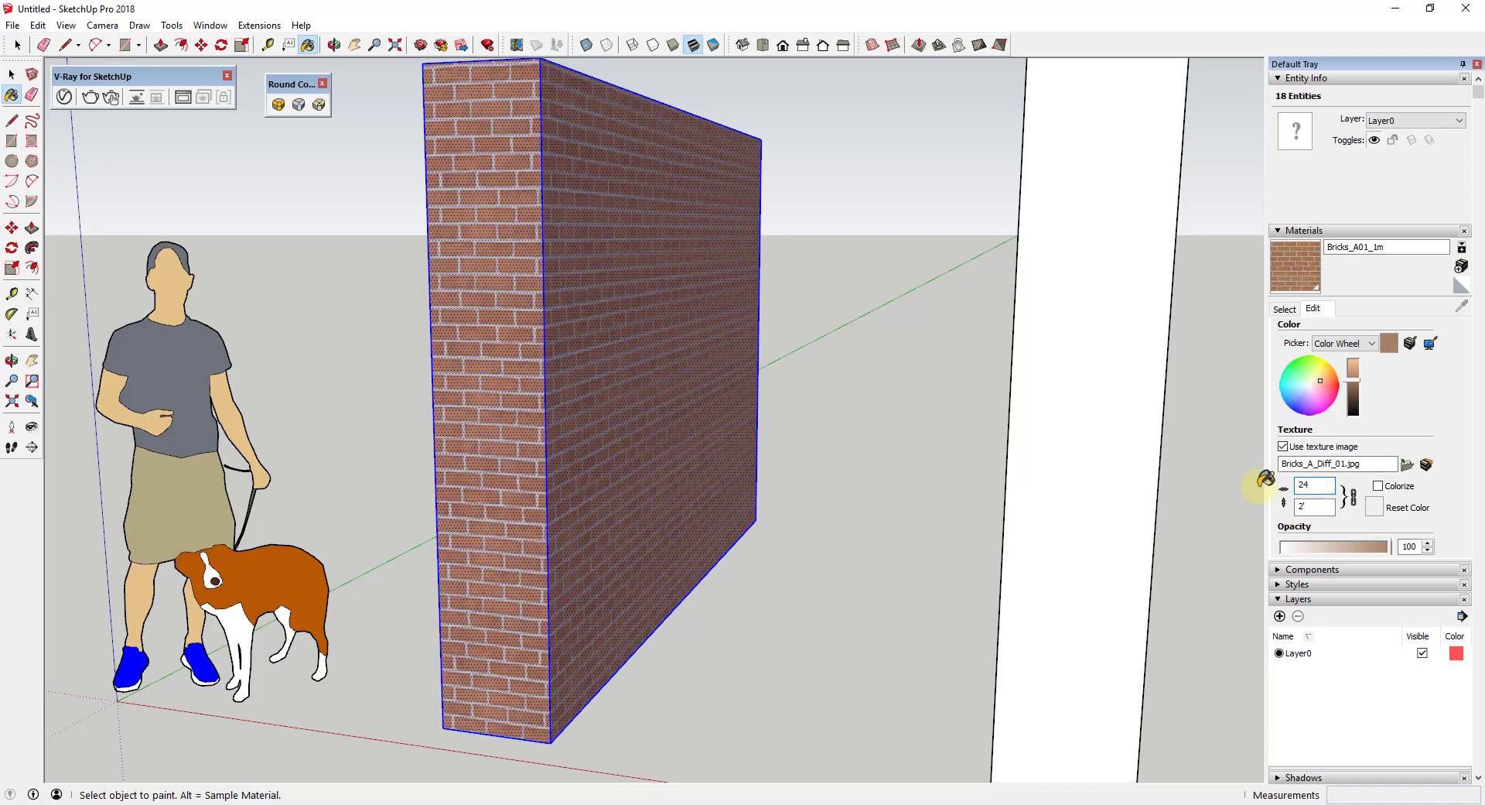
double_click(1306, 485)
text(36)
key(space)
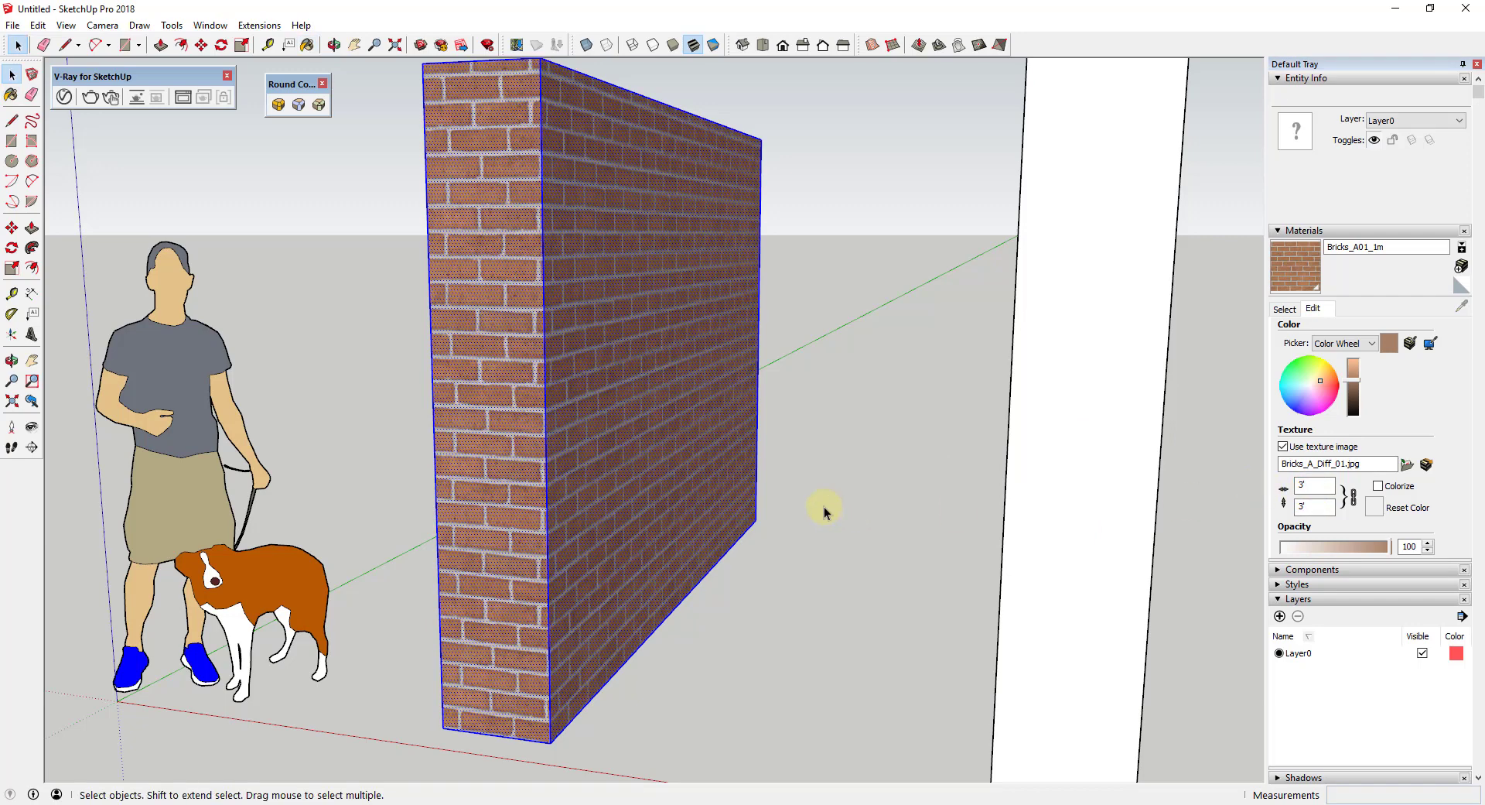
Step: Erase the scale figure with the dog from the model
key(e)
click(167, 319)
key(space)
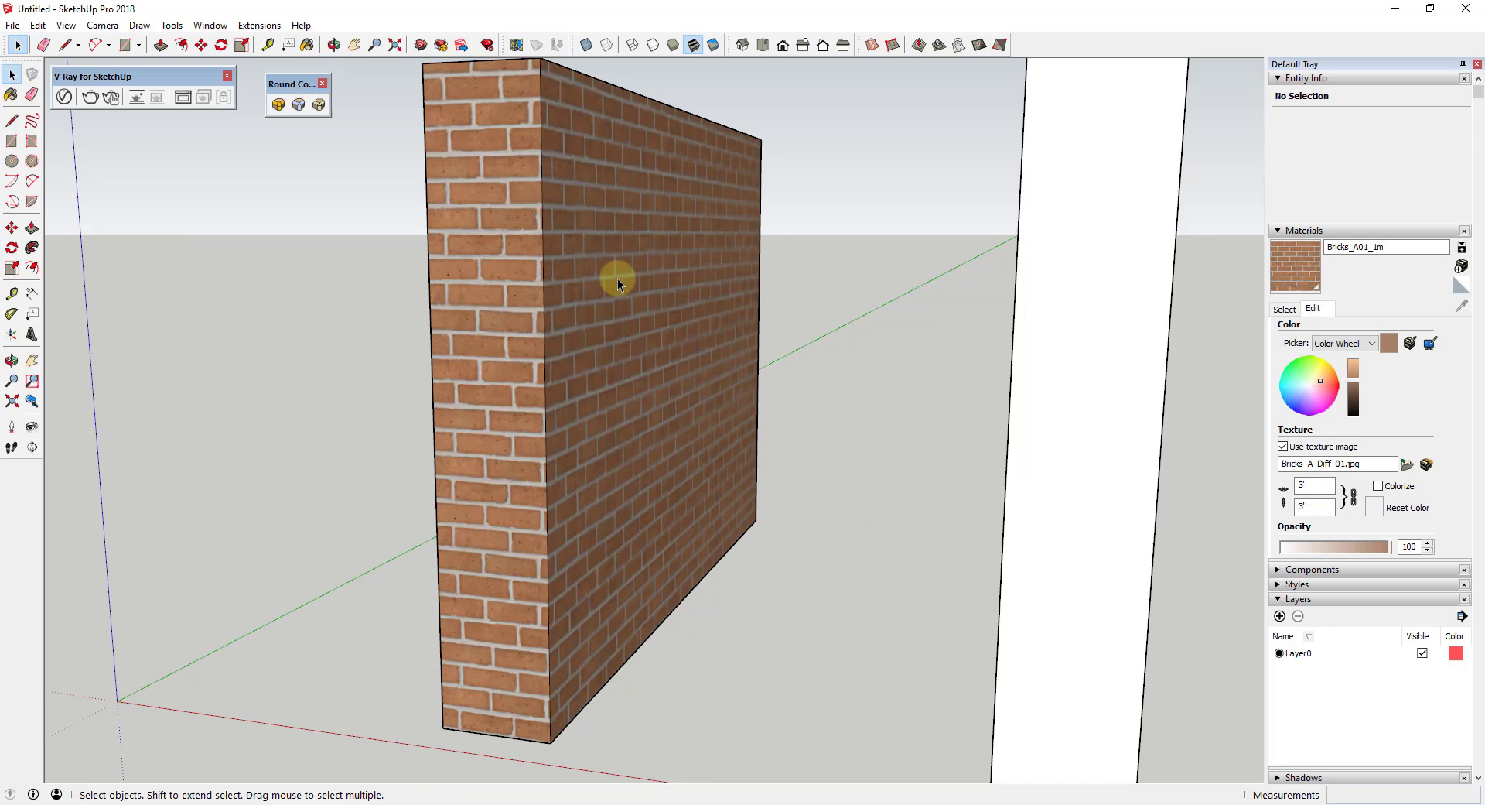
Step: Paint the entire plain wall with the Bricks_A01_1m material
scroll(556, 253, down, 3)
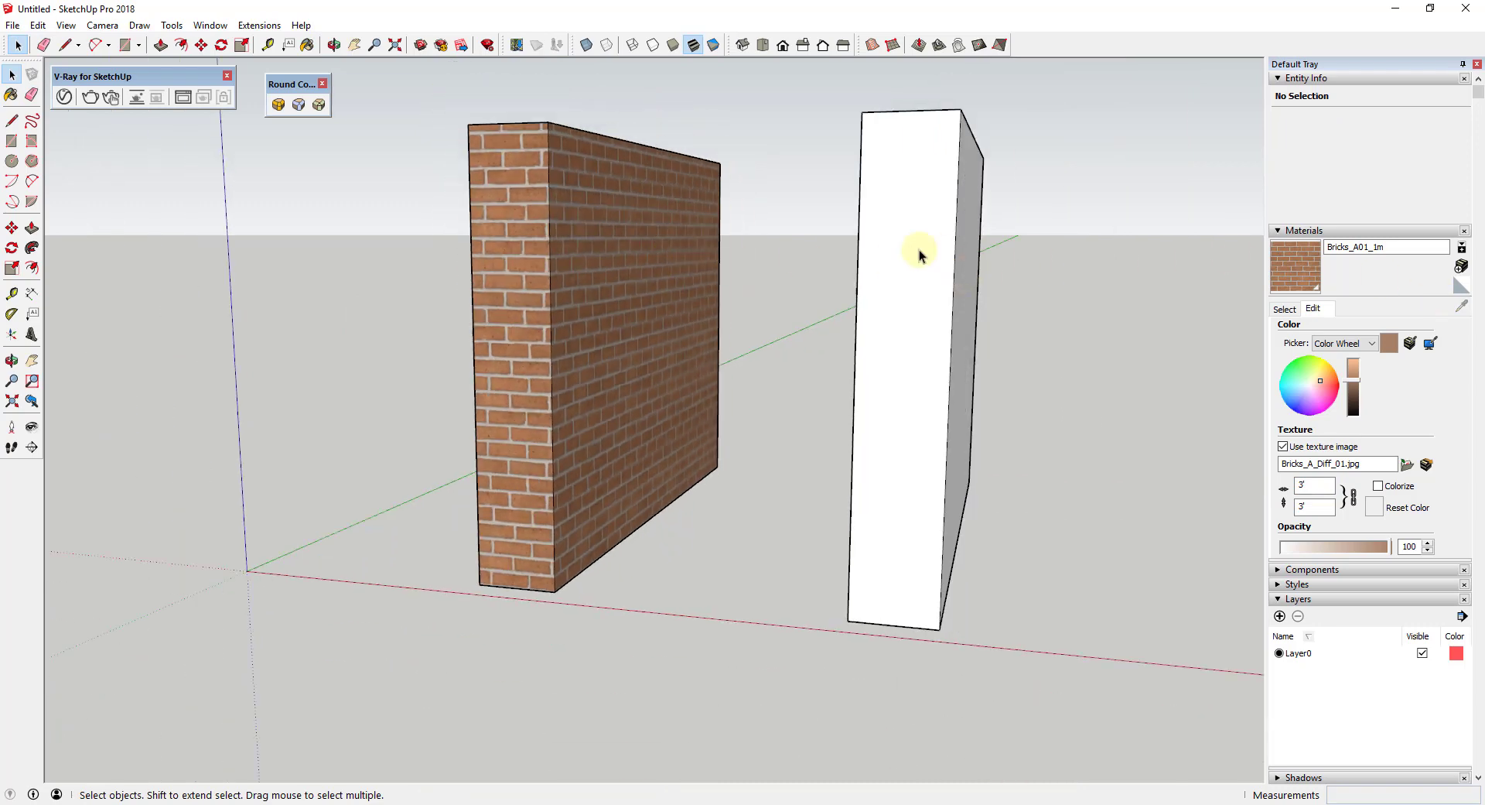
triple_click(919, 253)
key(b)
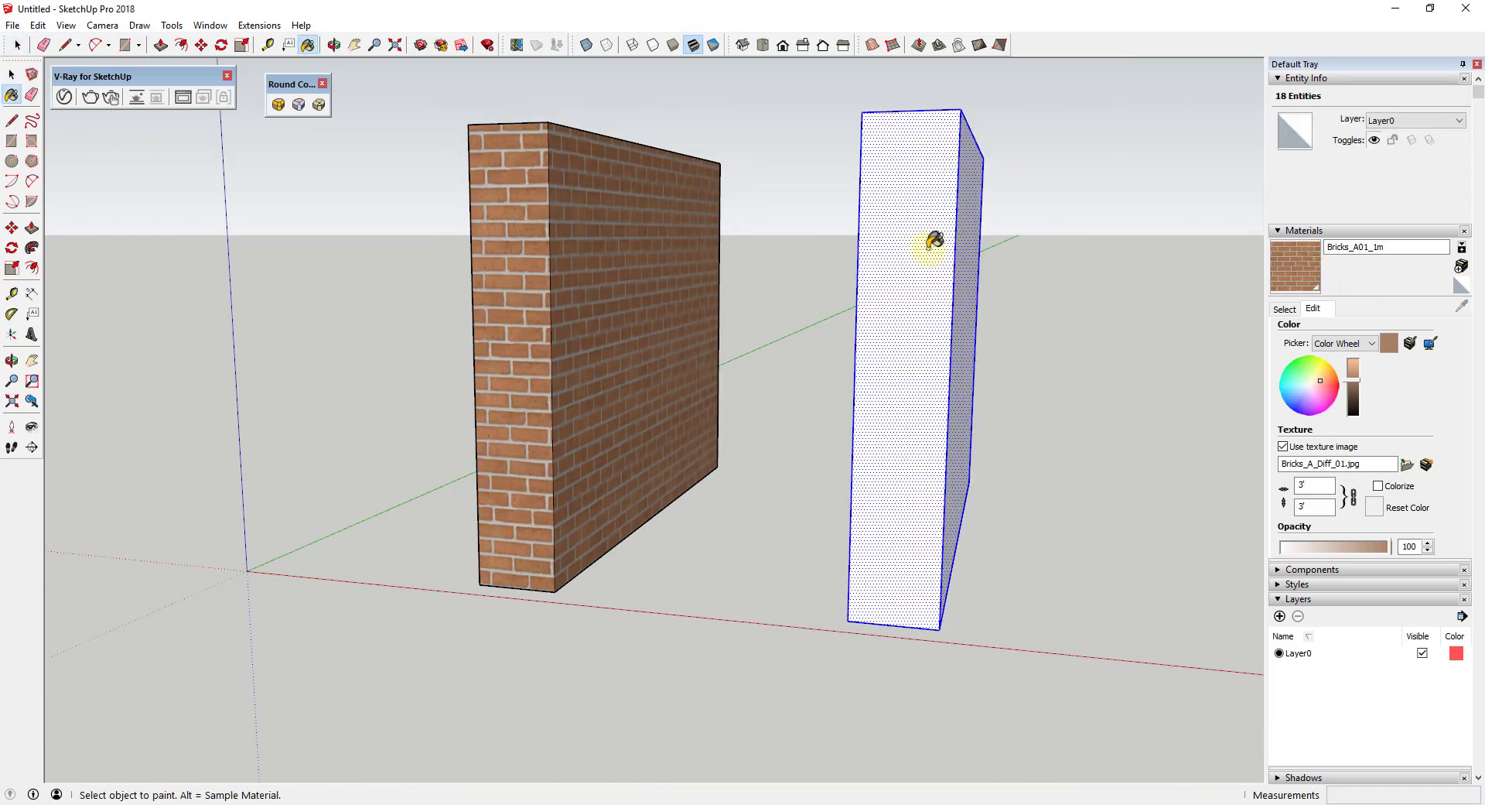
click(934, 239)
key(space)
mouse_move(984, 278)
middle_down()
mouse_move(938, 279)
mouse_move(957, 277)
middle_up()
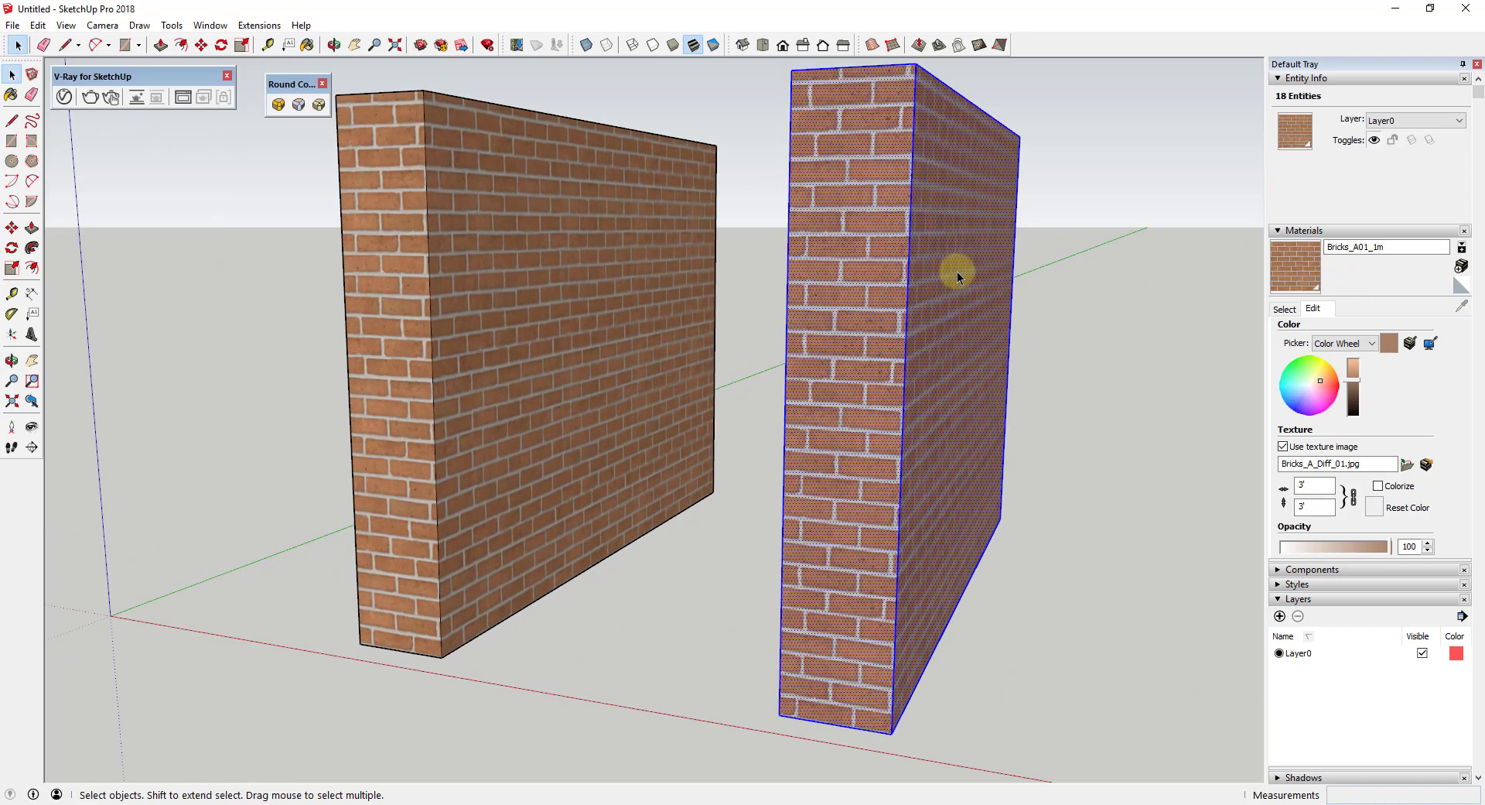
Step: Angle the second wall by moving its narrow front face about 2 feet along the red axis toward the first wall
click(860, 342)
key(m)
click(855, 341)
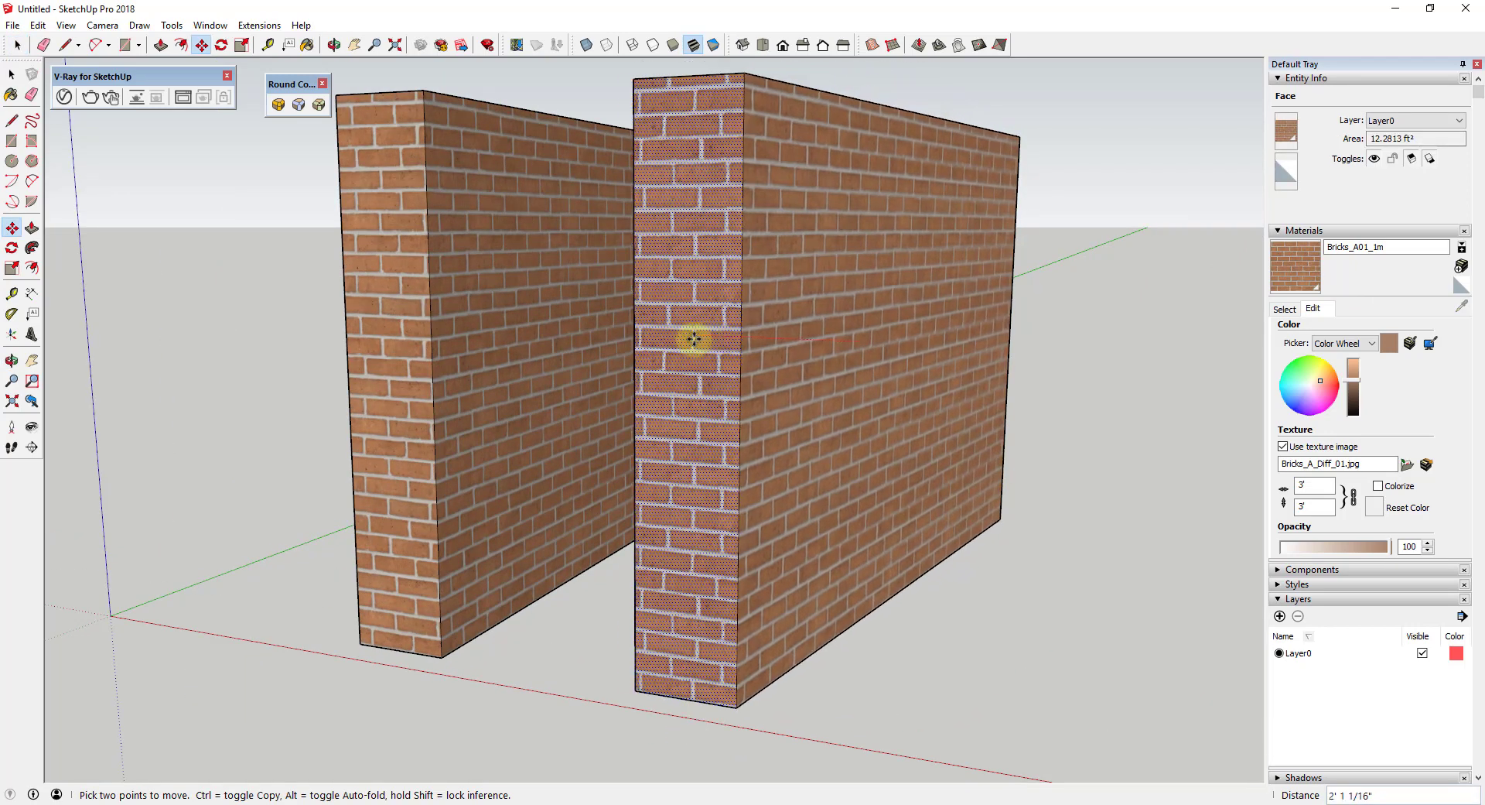
click(684, 338)
key(space)
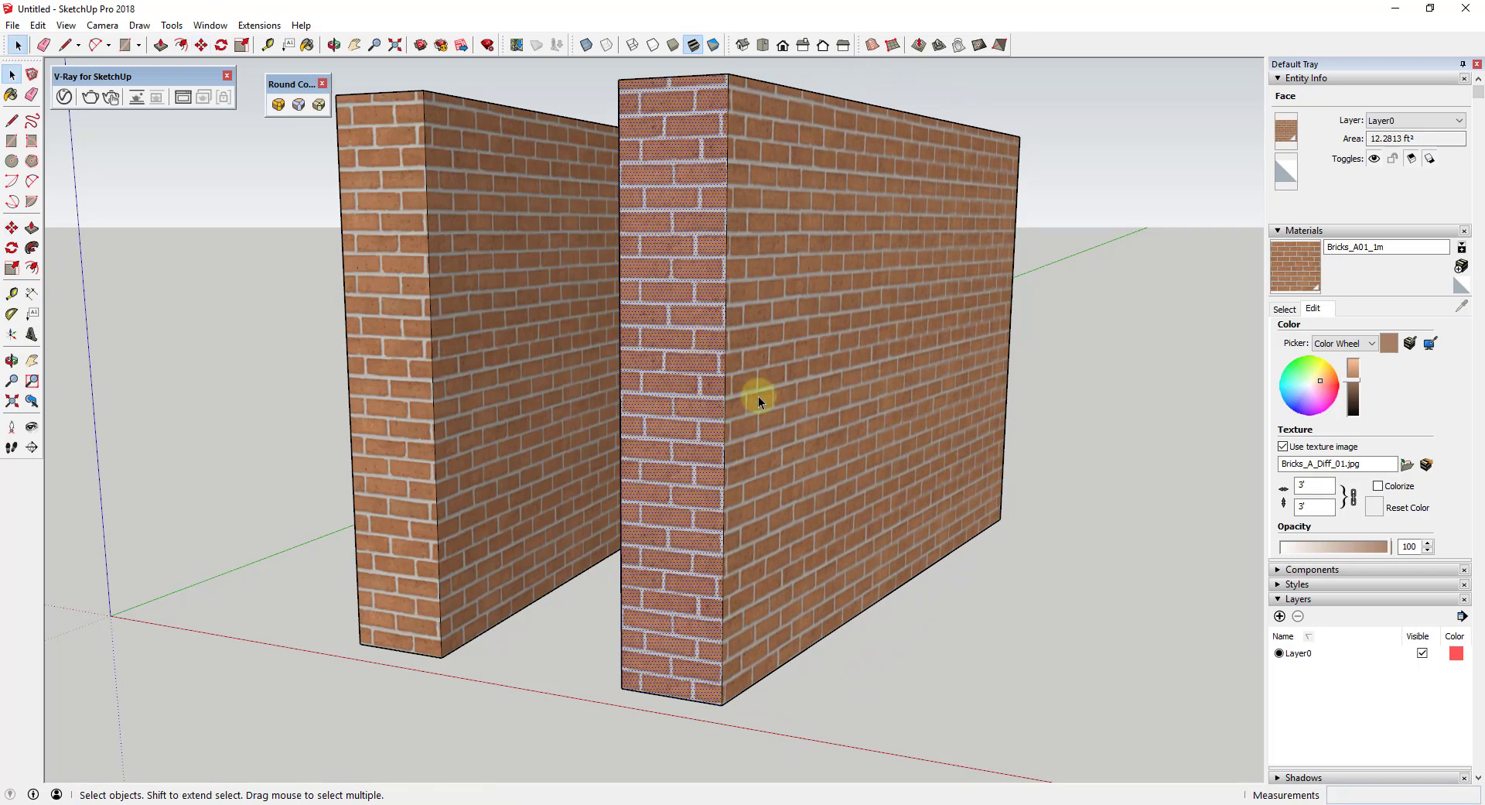
scroll(973, 411, down, 3)
middle_drag(973, 411, 922, 390)
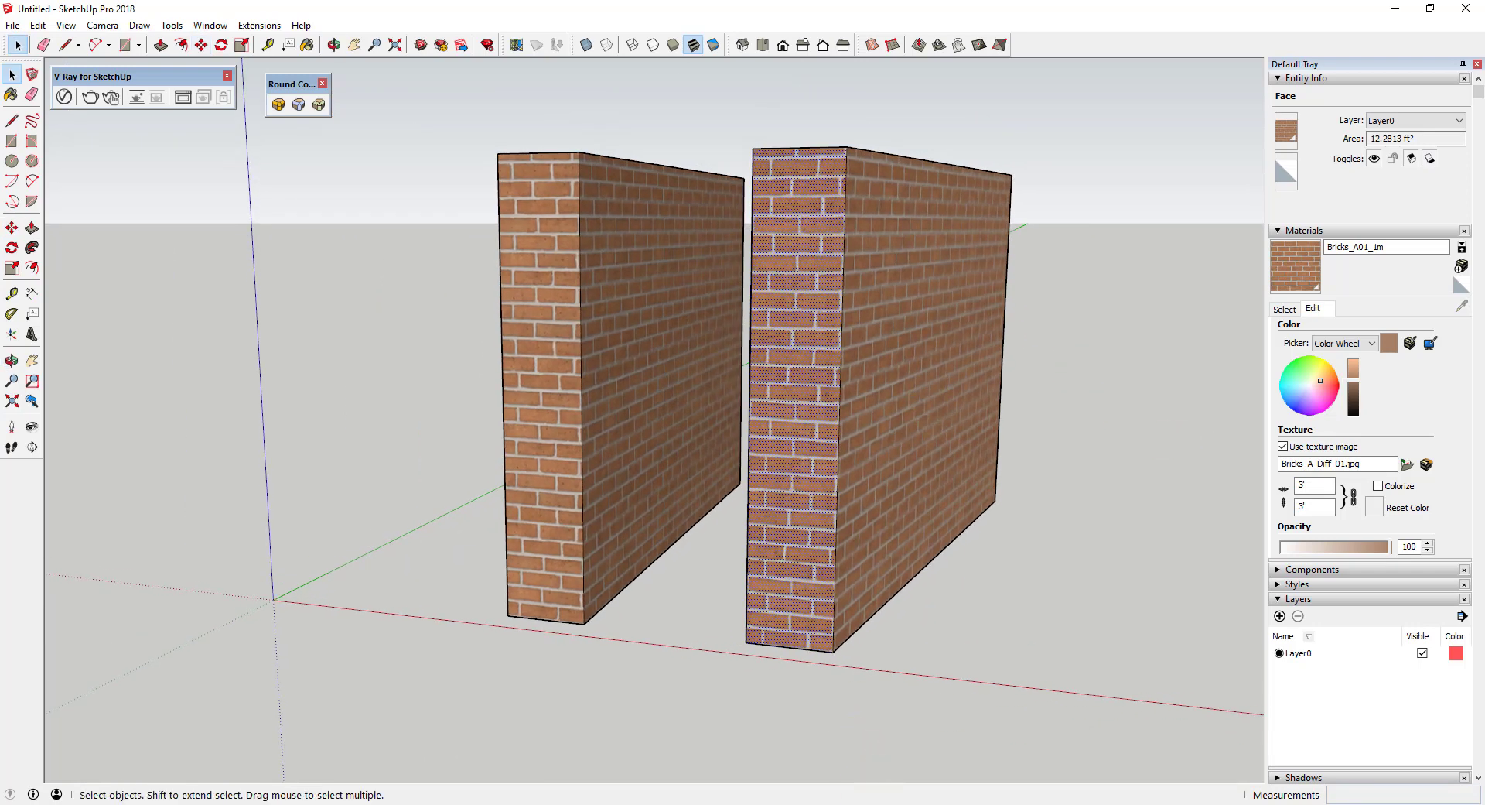
Step: Set the V-Ray render output size to 1280 by 720 in the Asset Editor's settings
click(112, 97)
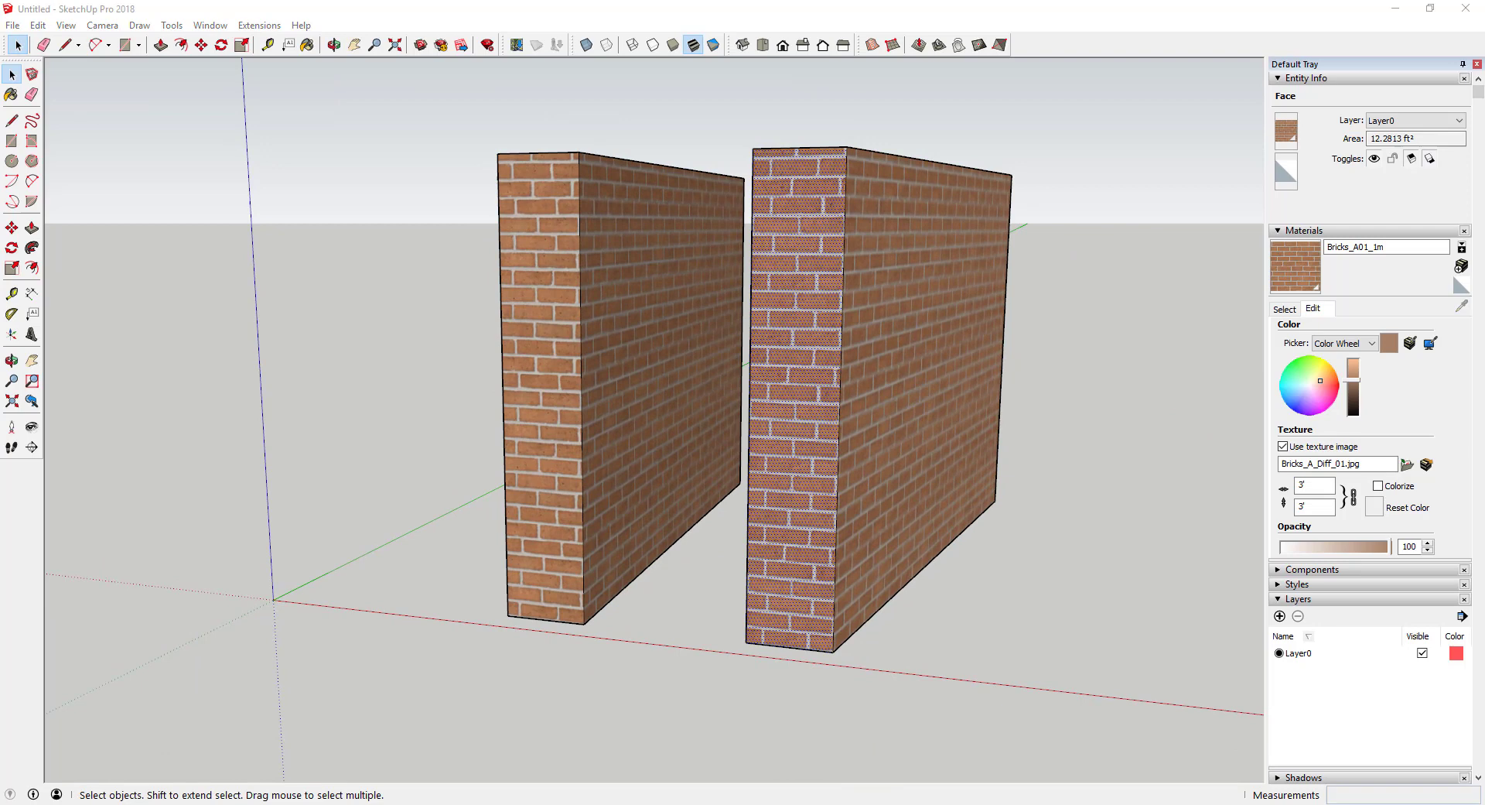
mouse_move(1035, 185)
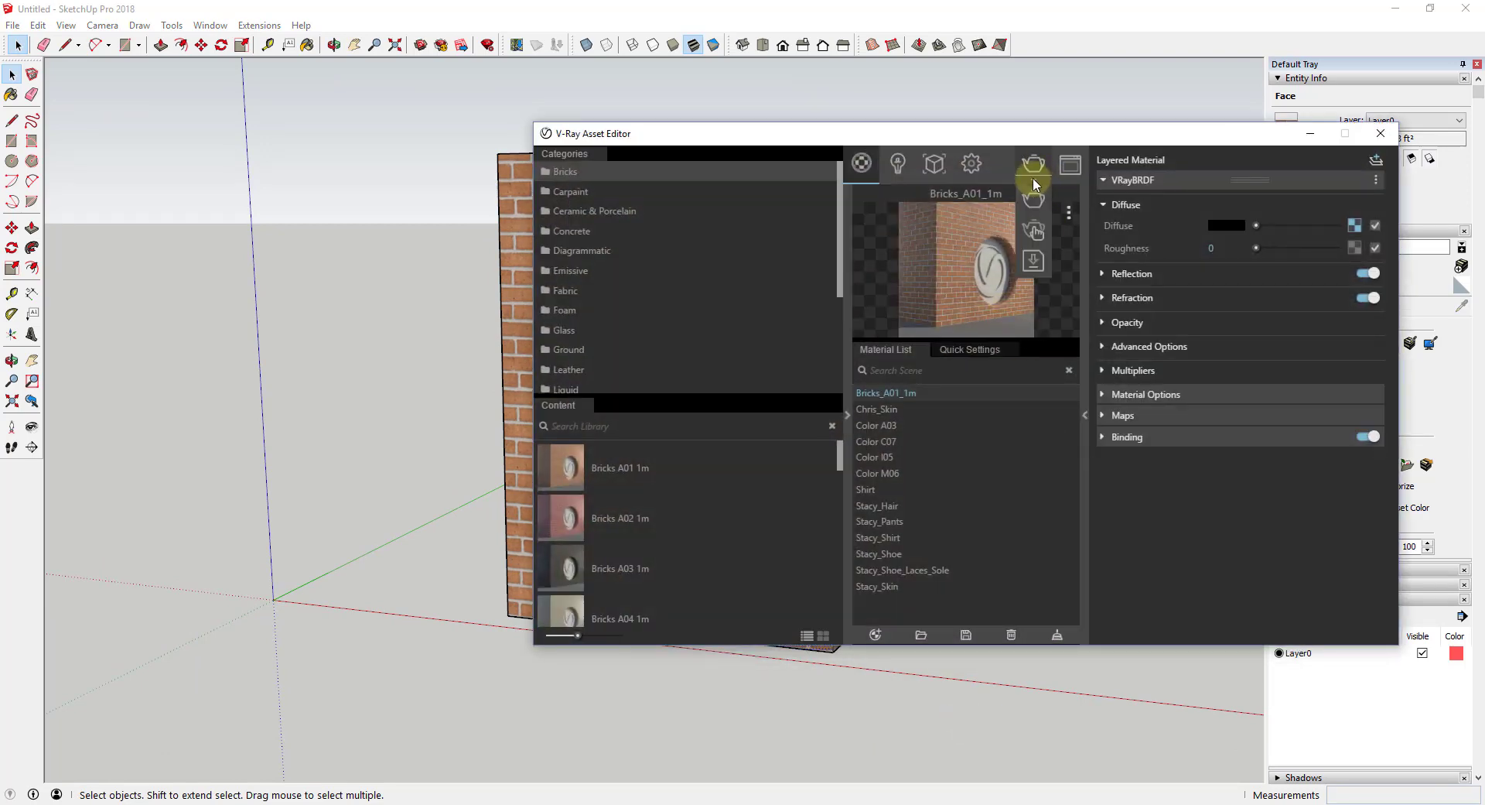
click(972, 163)
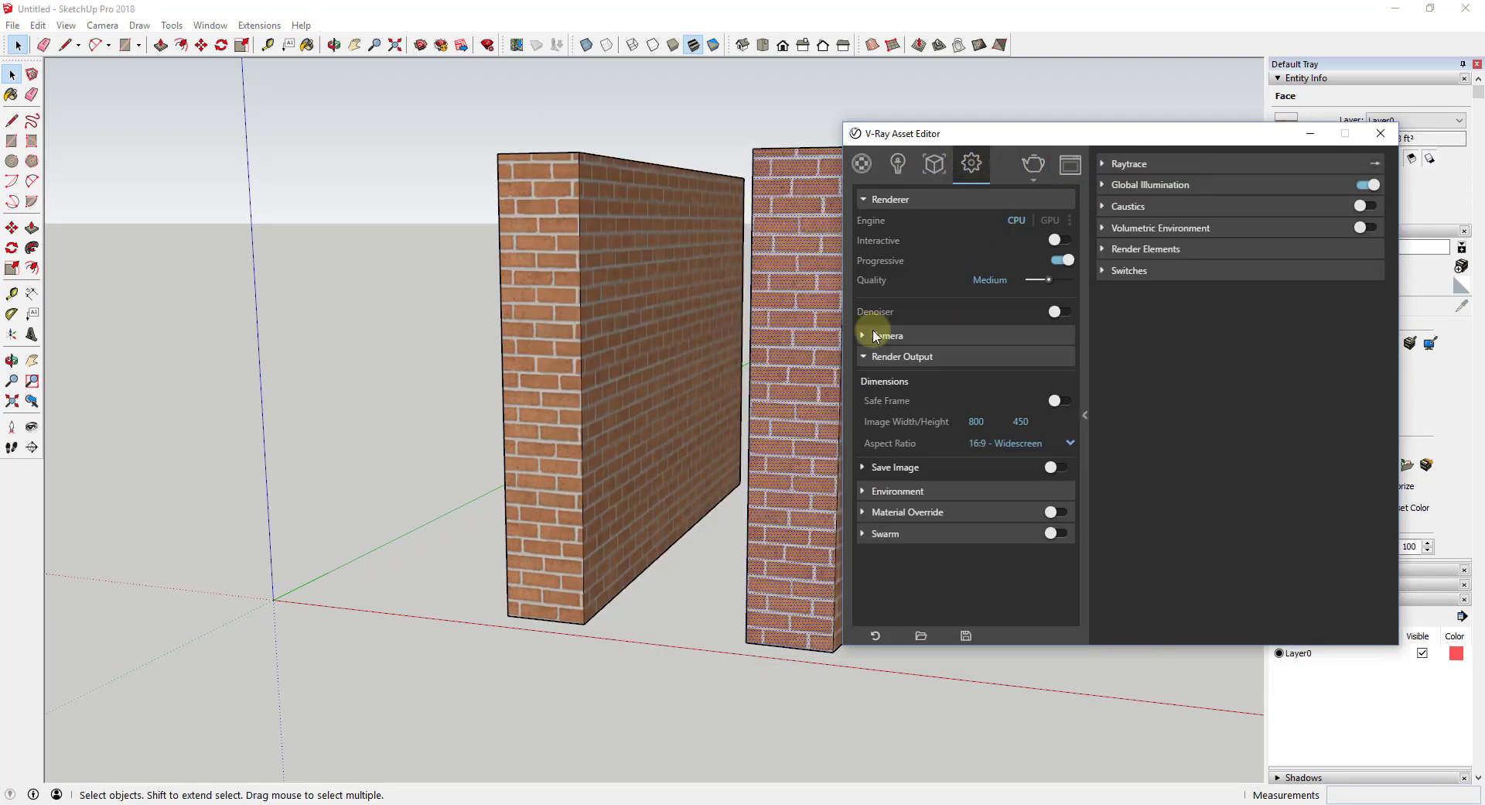
click(977, 421)
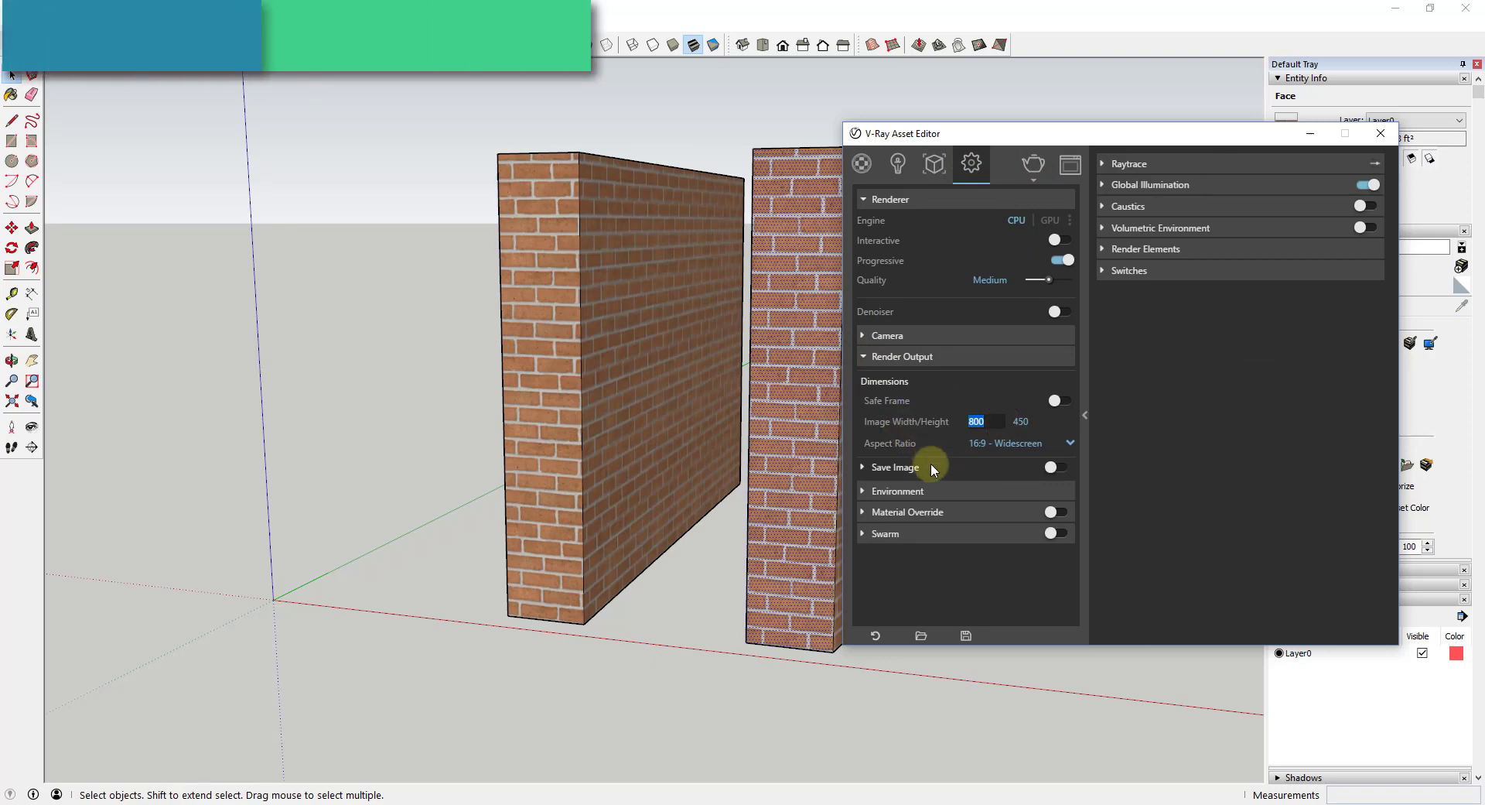
text(1280)
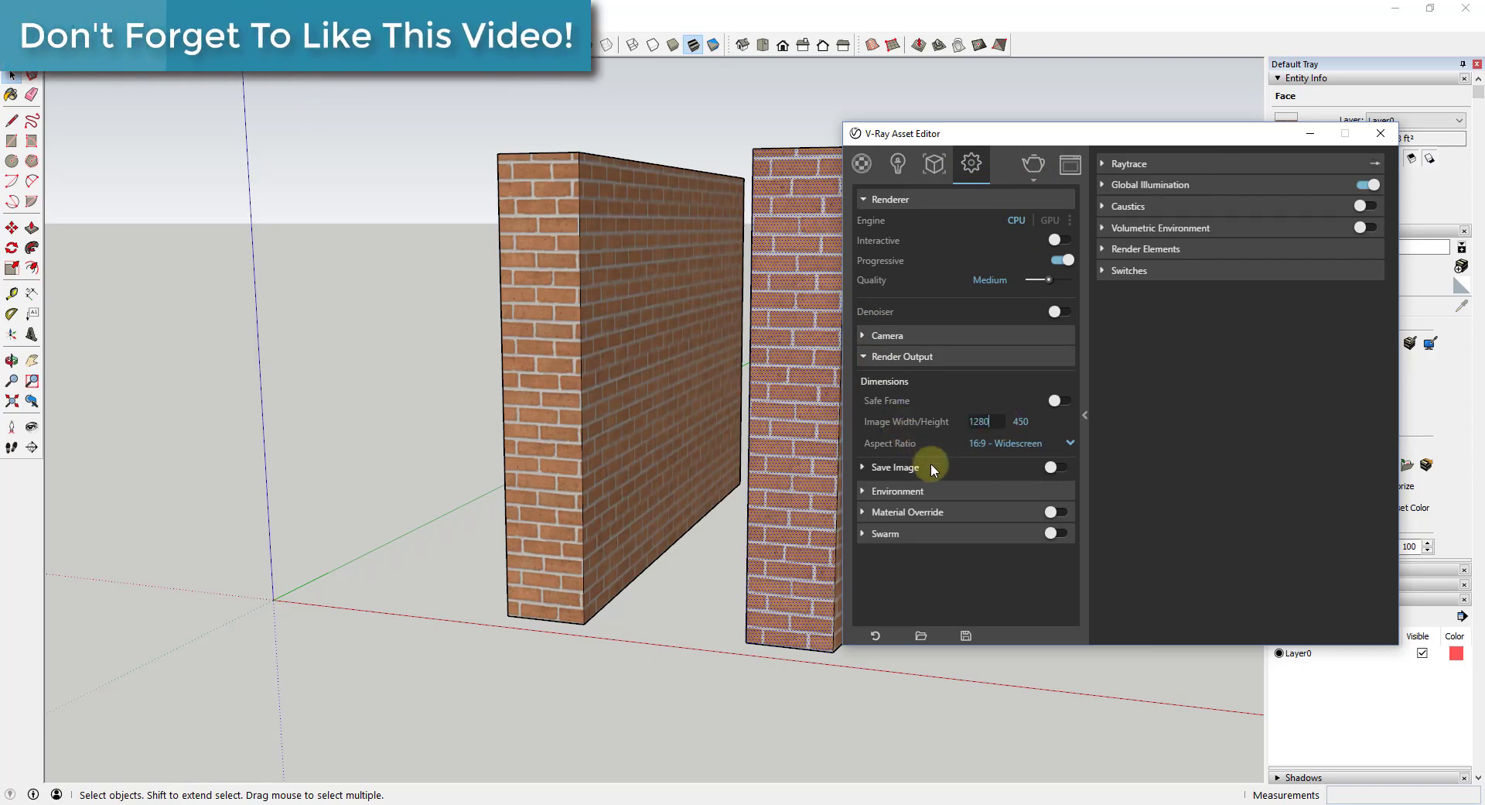
key(Tab)
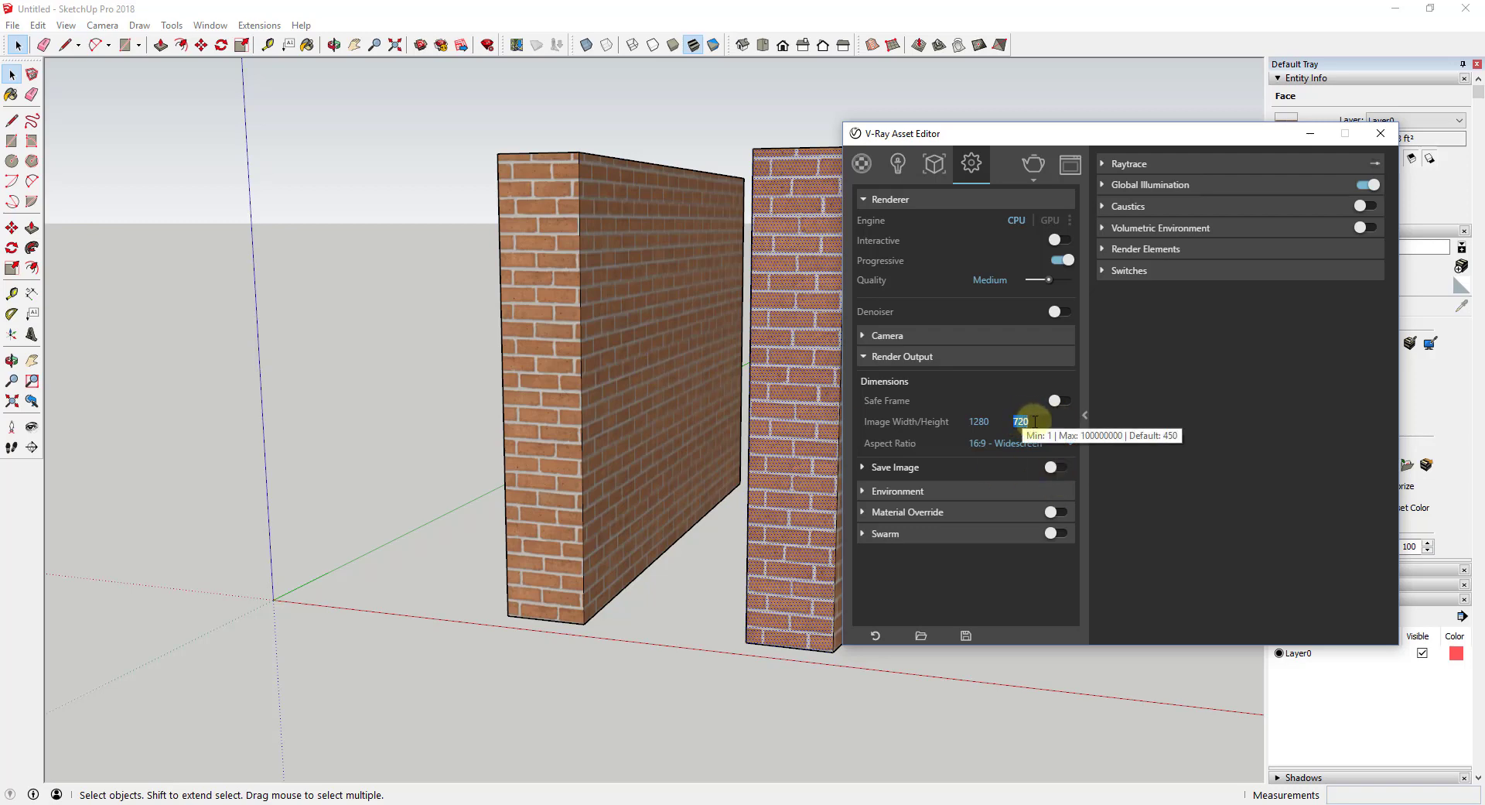
Step: Start an interactive V-Ray render and frame both brick walls closer in it
click(1032, 182)
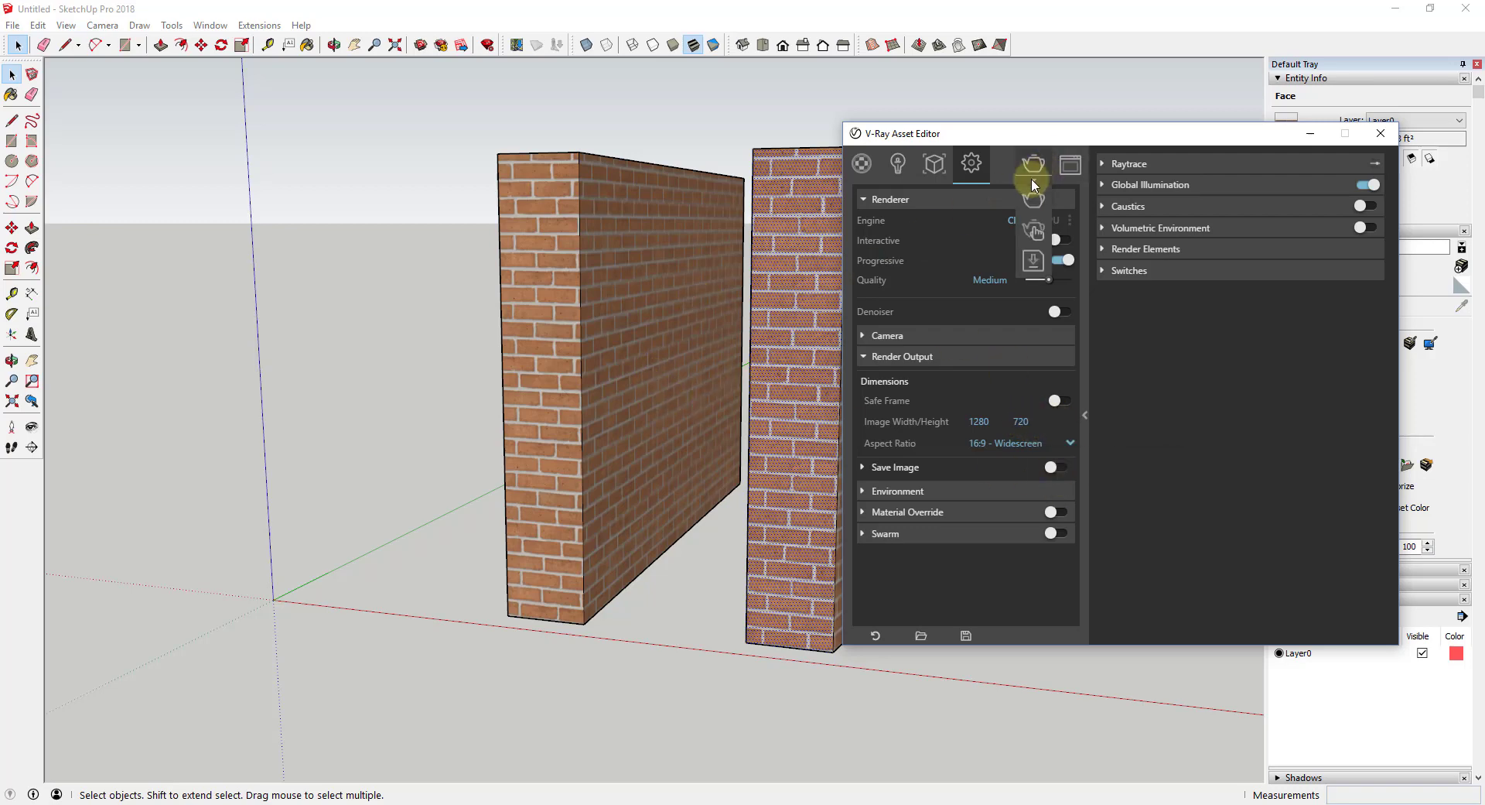
click(1034, 231)
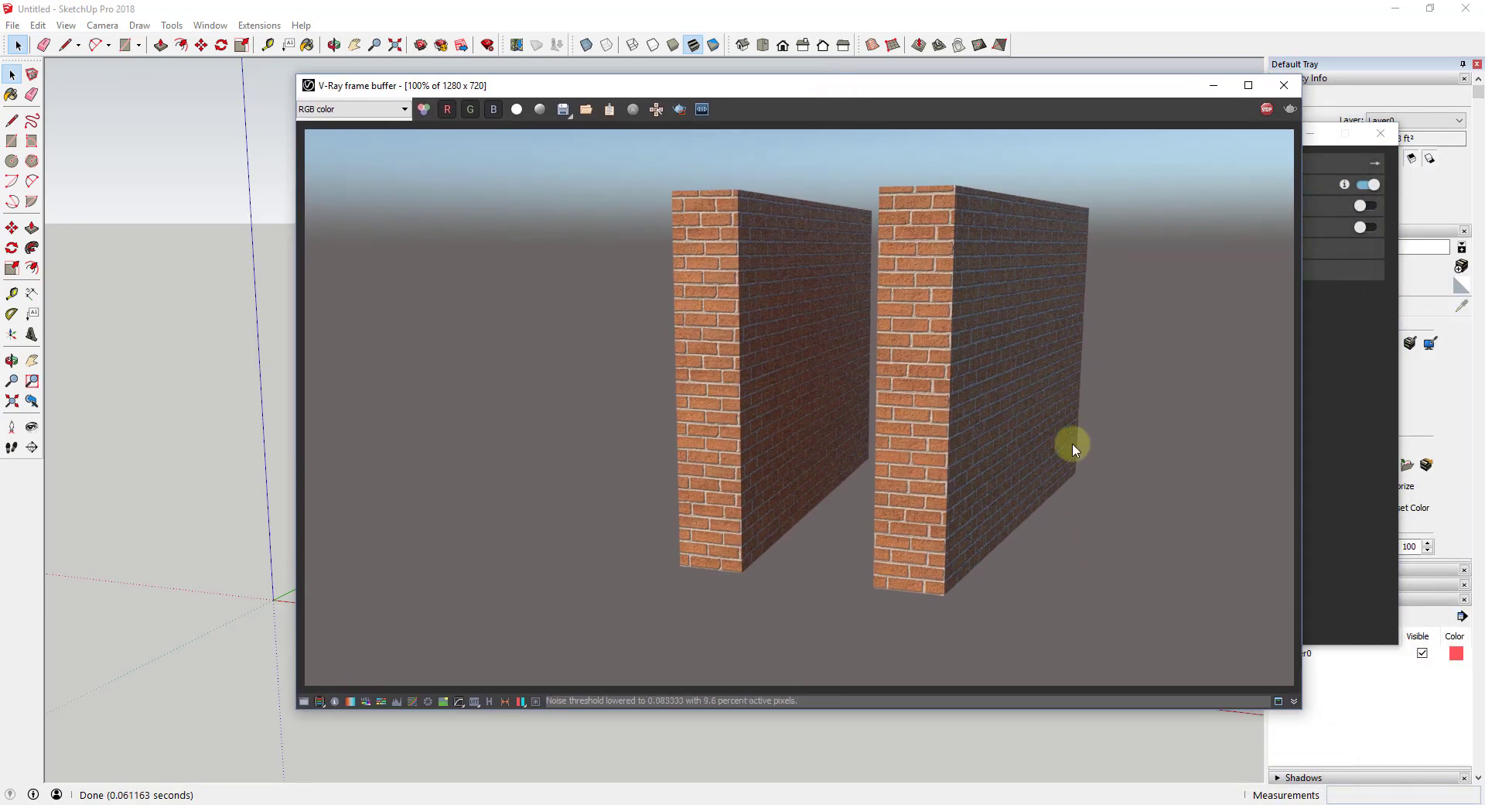
mouse_move(184, 361)
middle_down()
mouse_move(225, 374)
mouse_move(132, 361)
middle_up()
scroll(249, 331, up, 5)
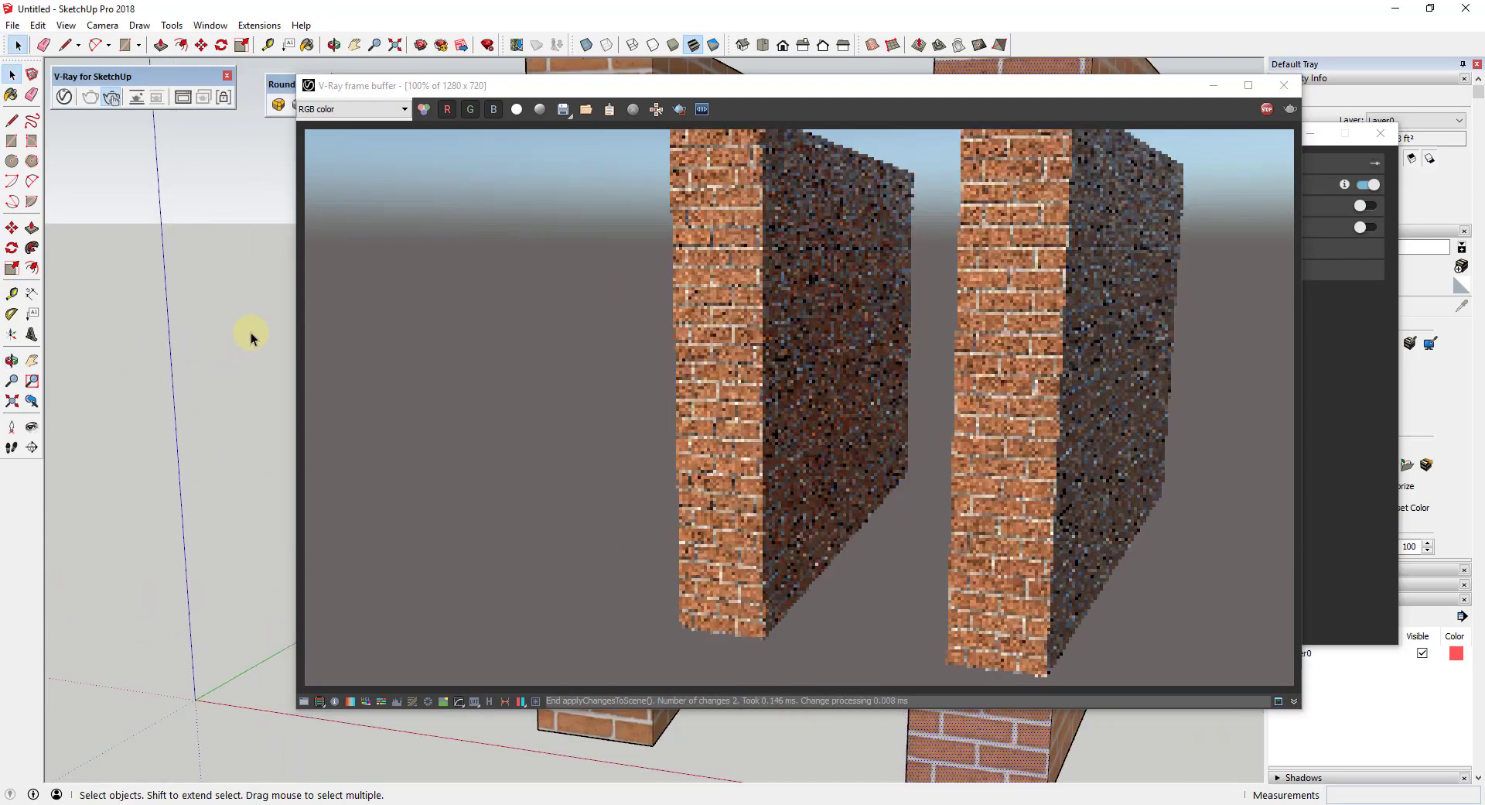
scroll(1170, 748, up, 1)
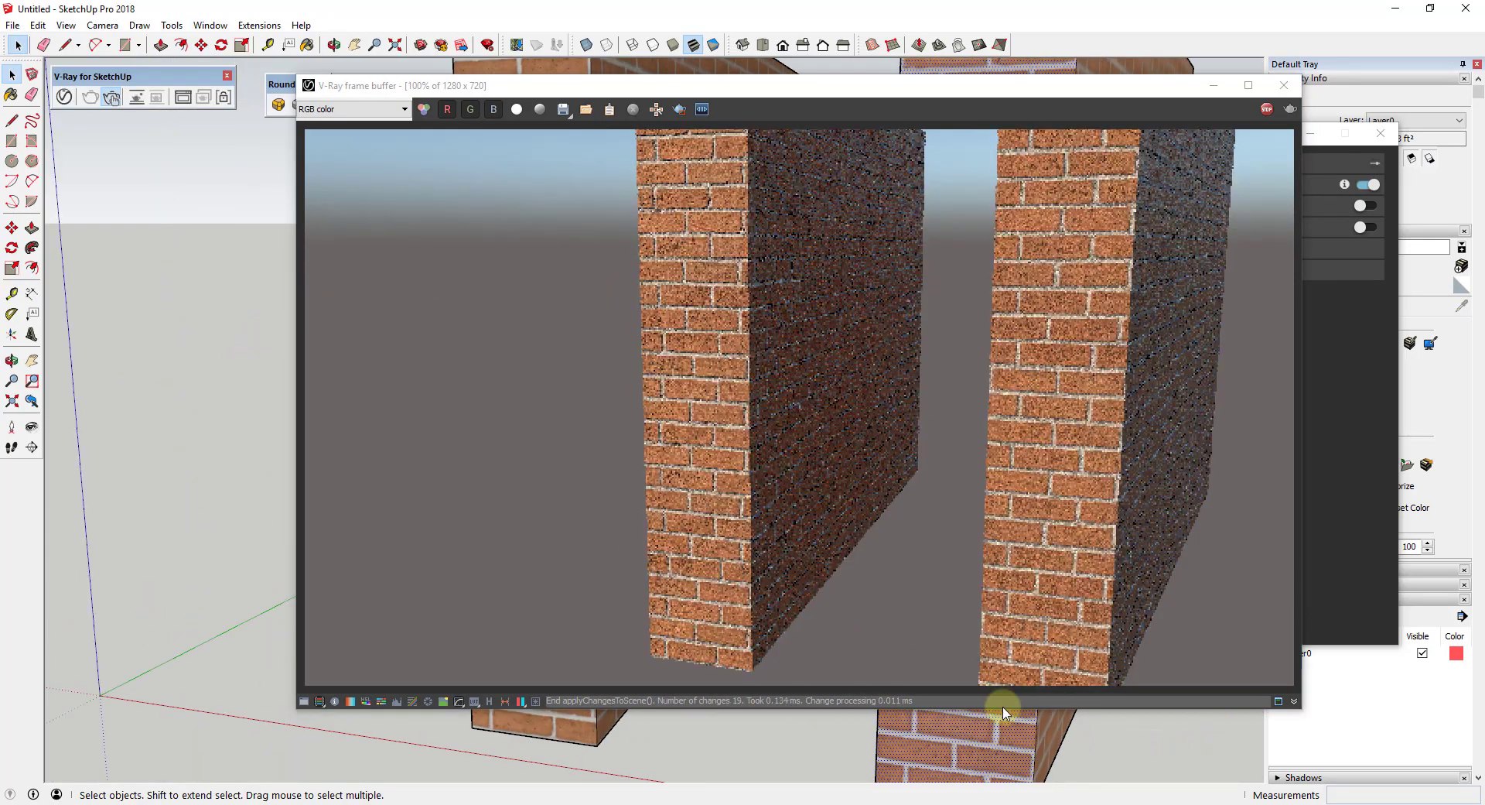
scroll(1078, 741, up, 2)
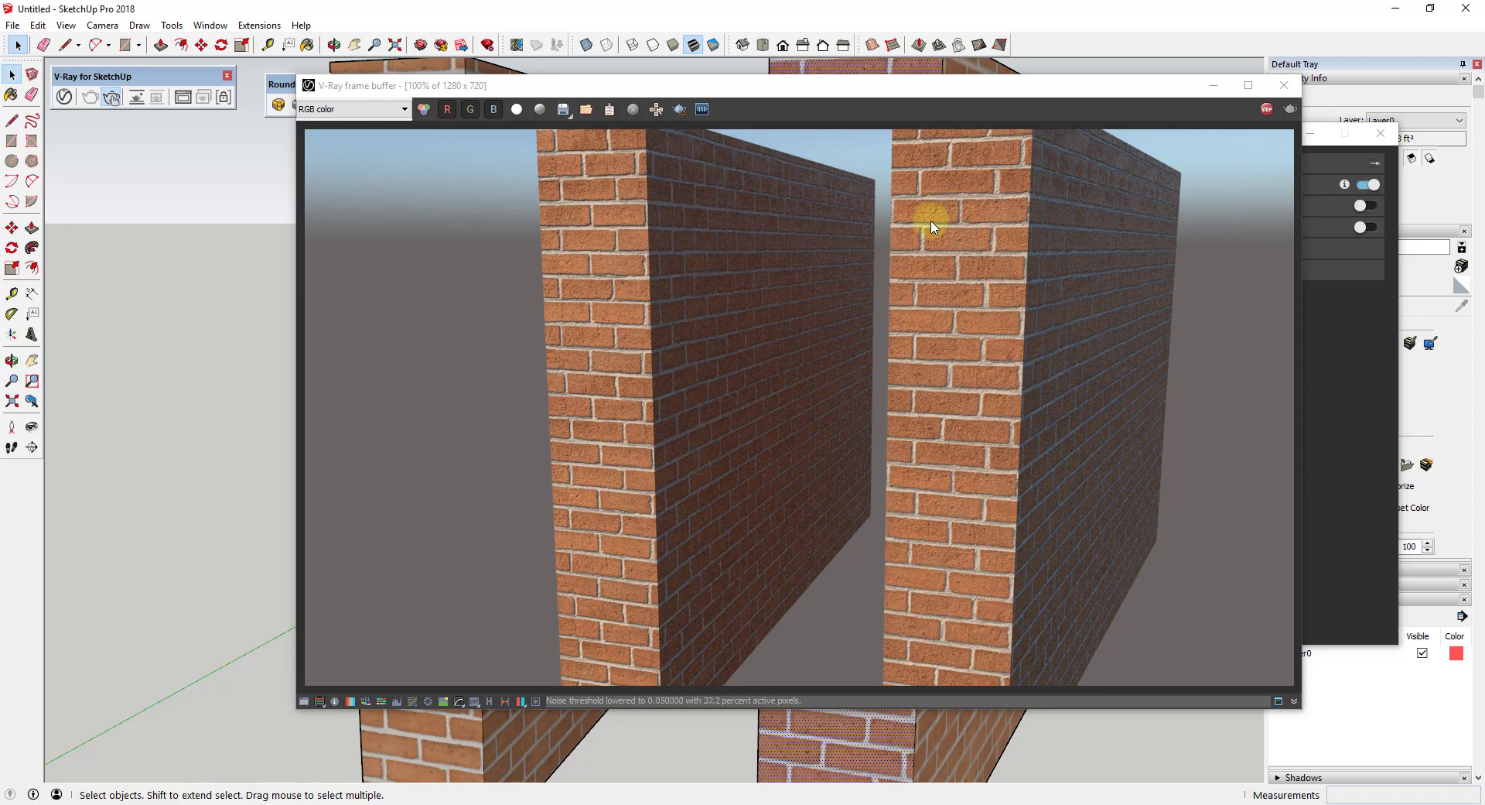
Step: Examine the bump and displacement map settings of the Bricks_A01_1m material
click(1375, 365)
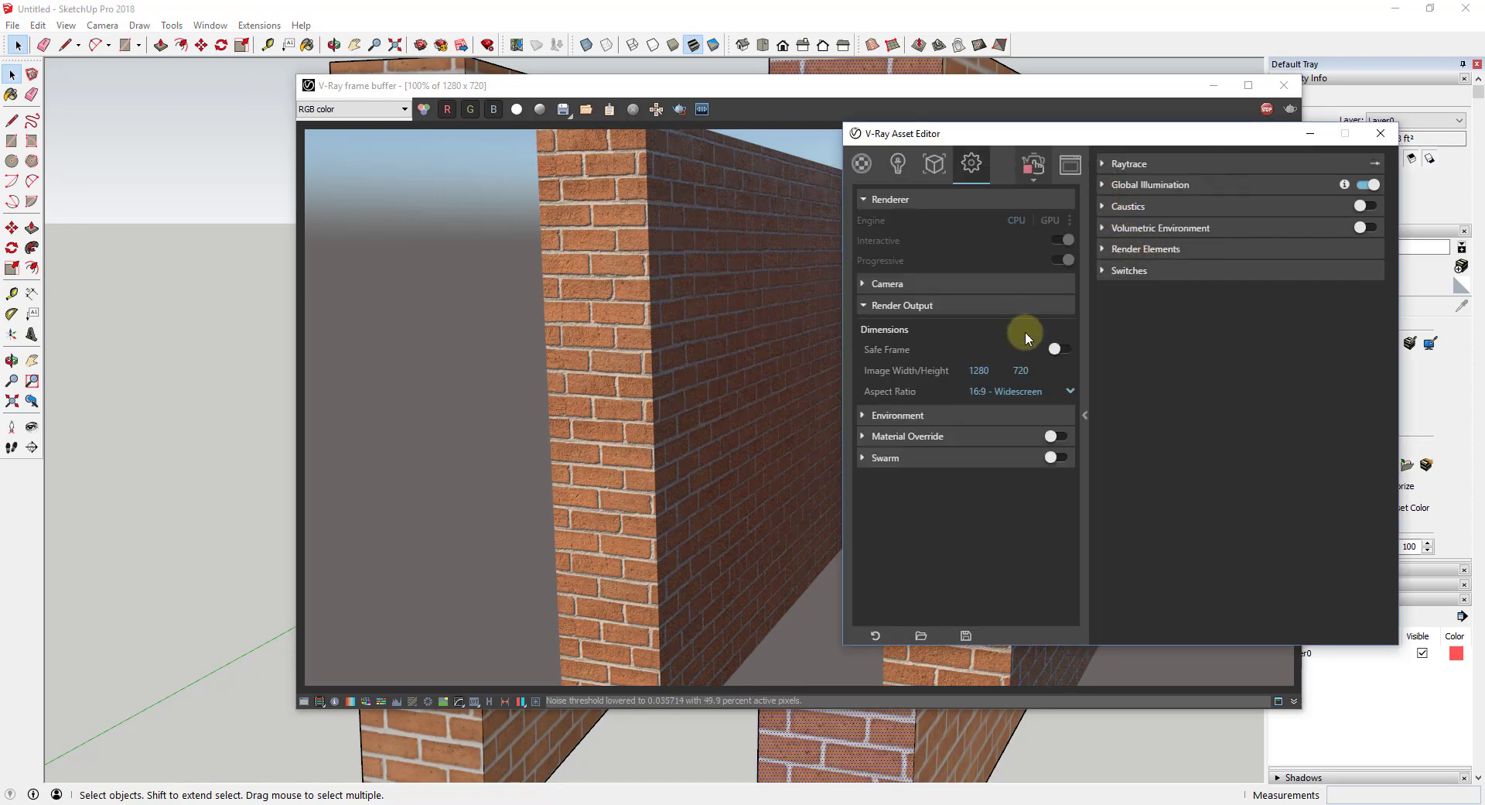
click(946, 167)
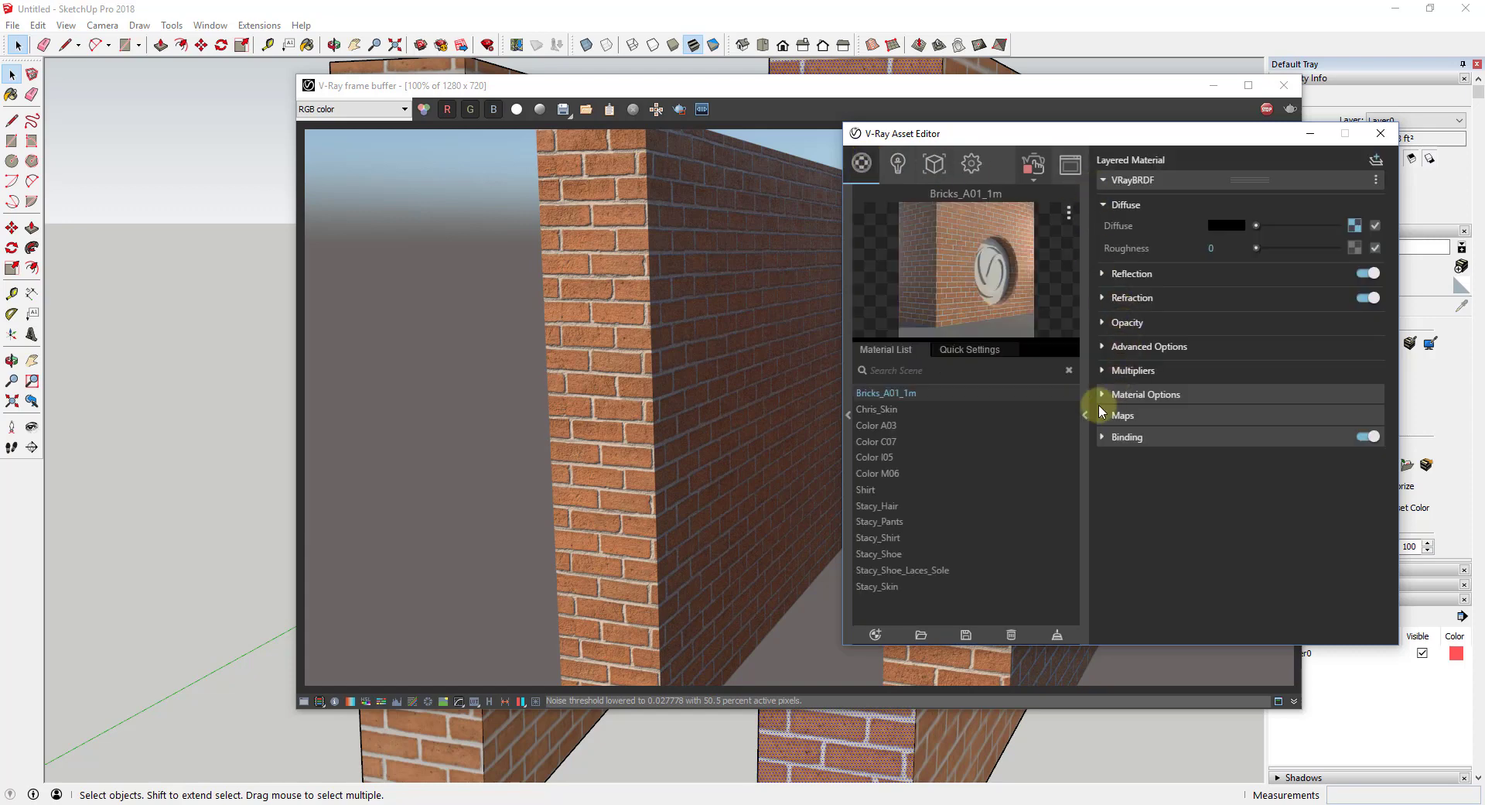
click(1105, 415)
click(1368, 438)
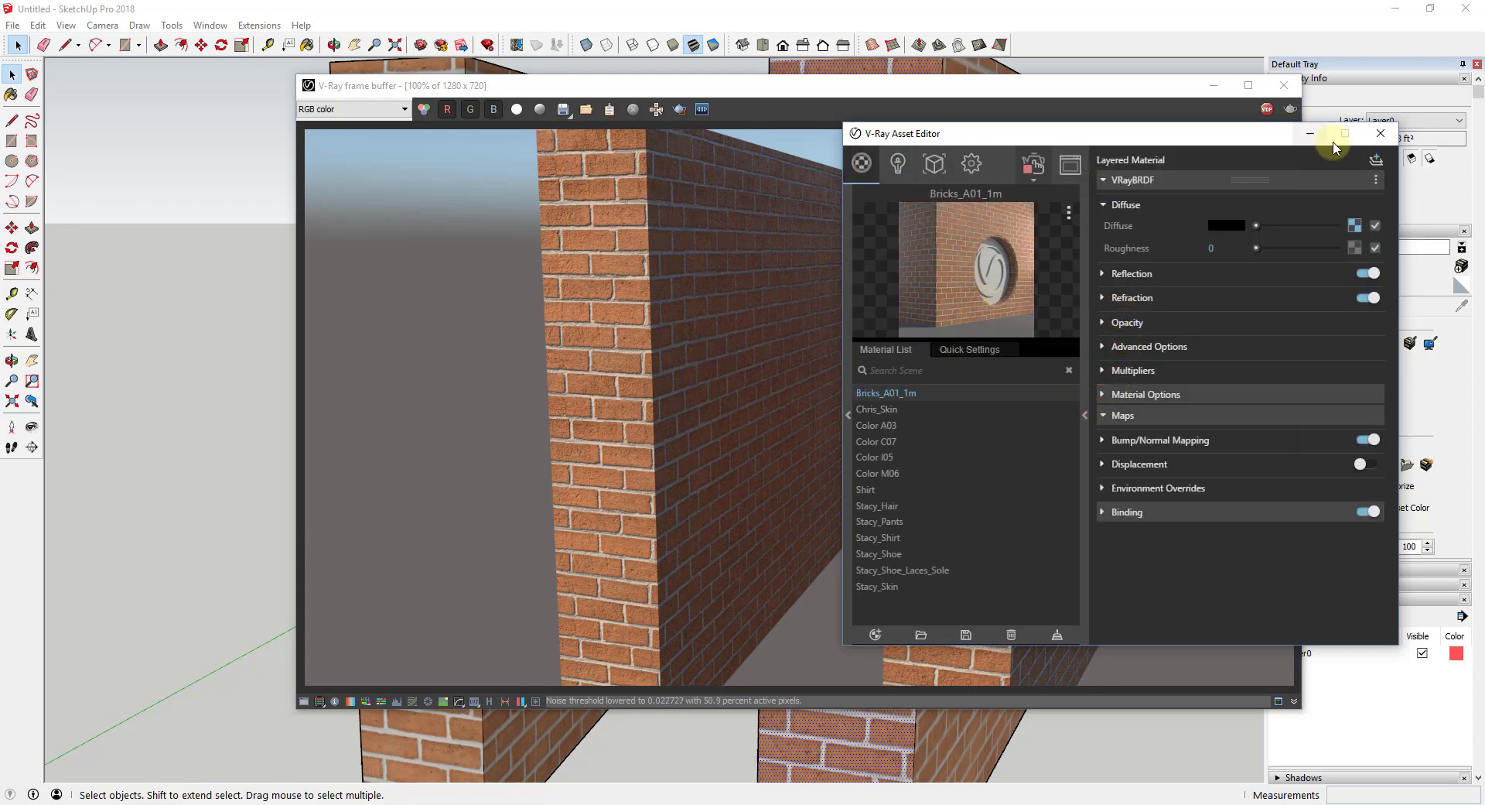
Step: Stop the interactive render and clear the face selection in the model
click(1310, 133)
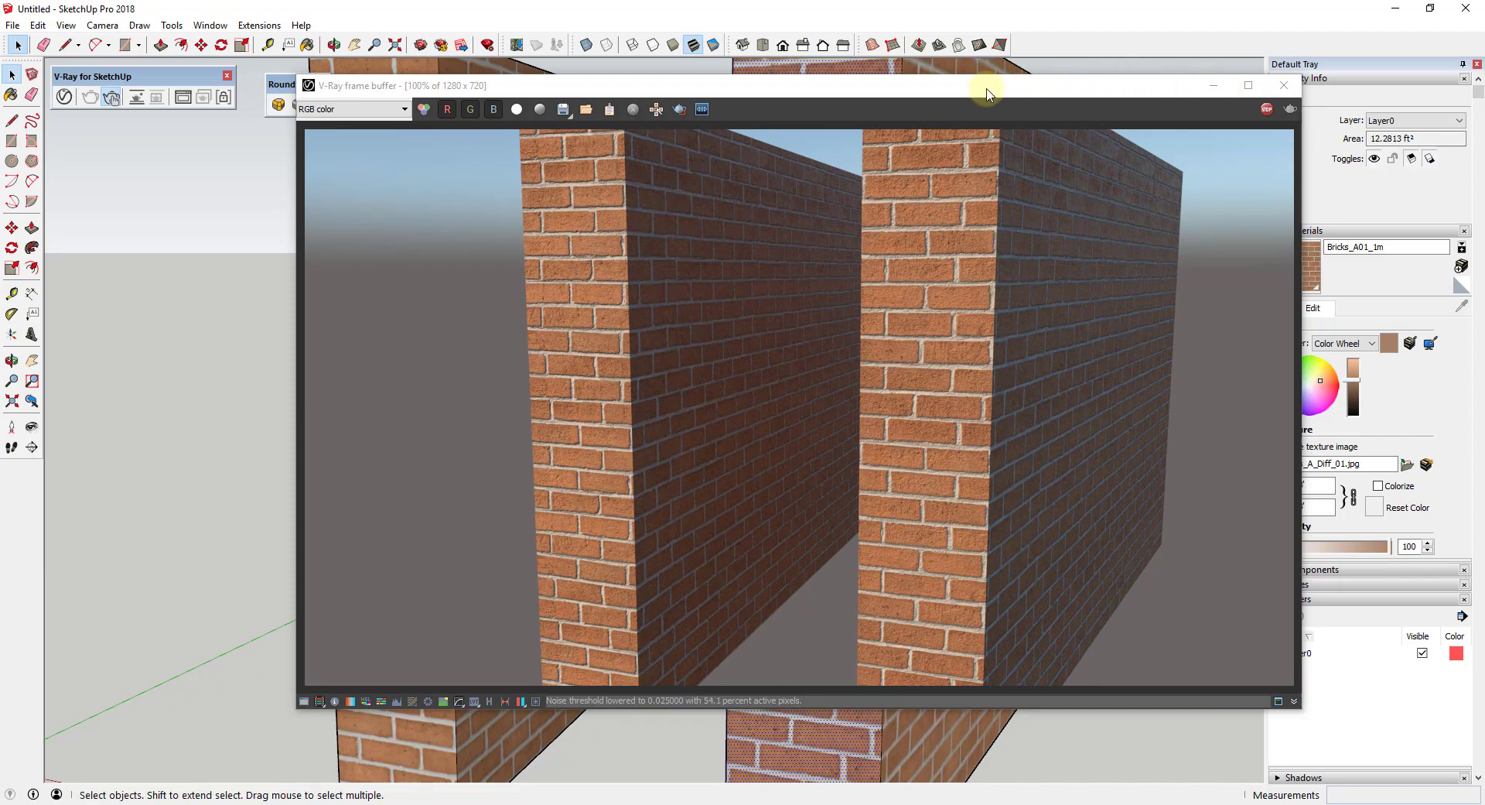
click(1266, 109)
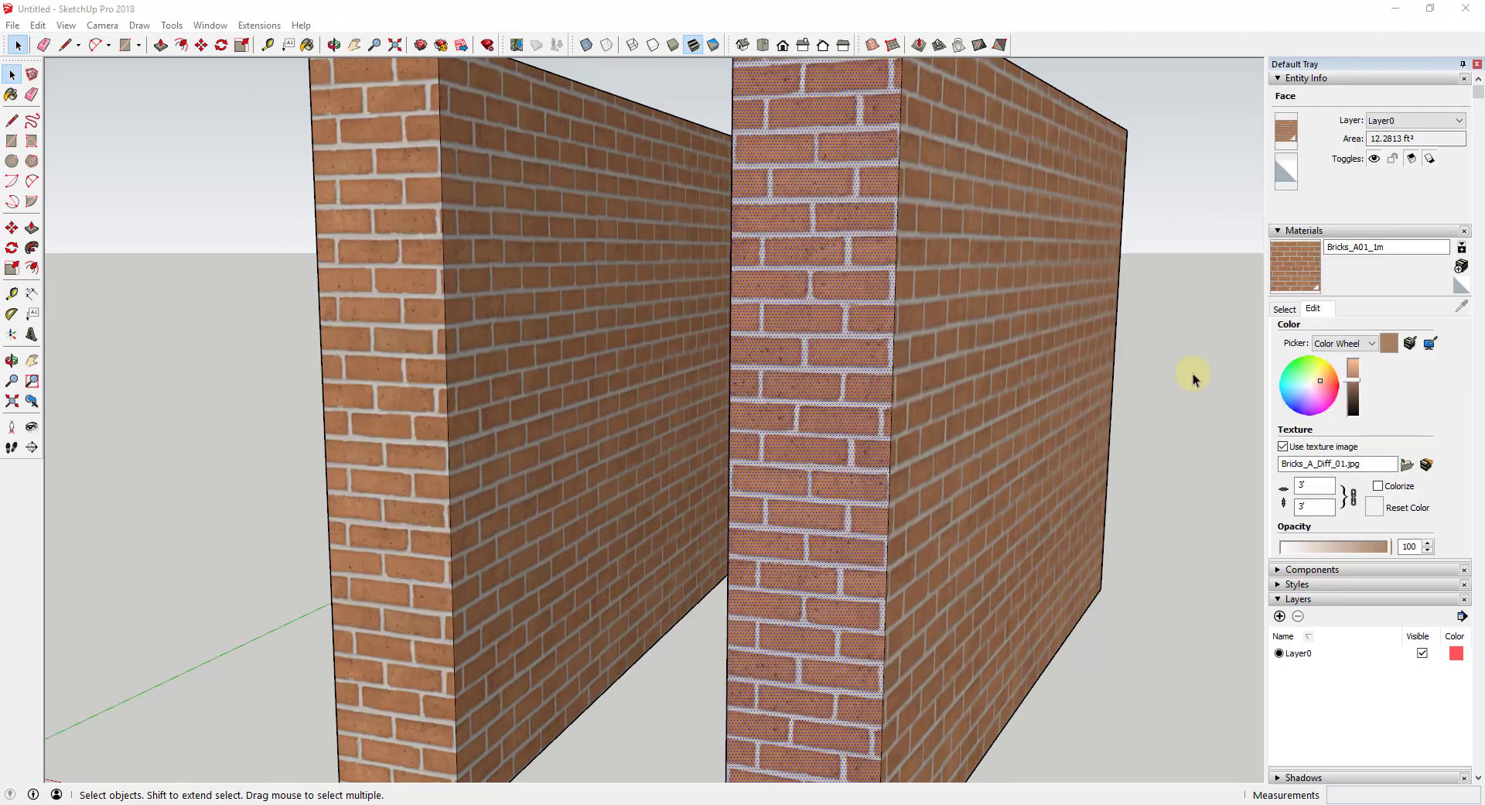
click(1214, 334)
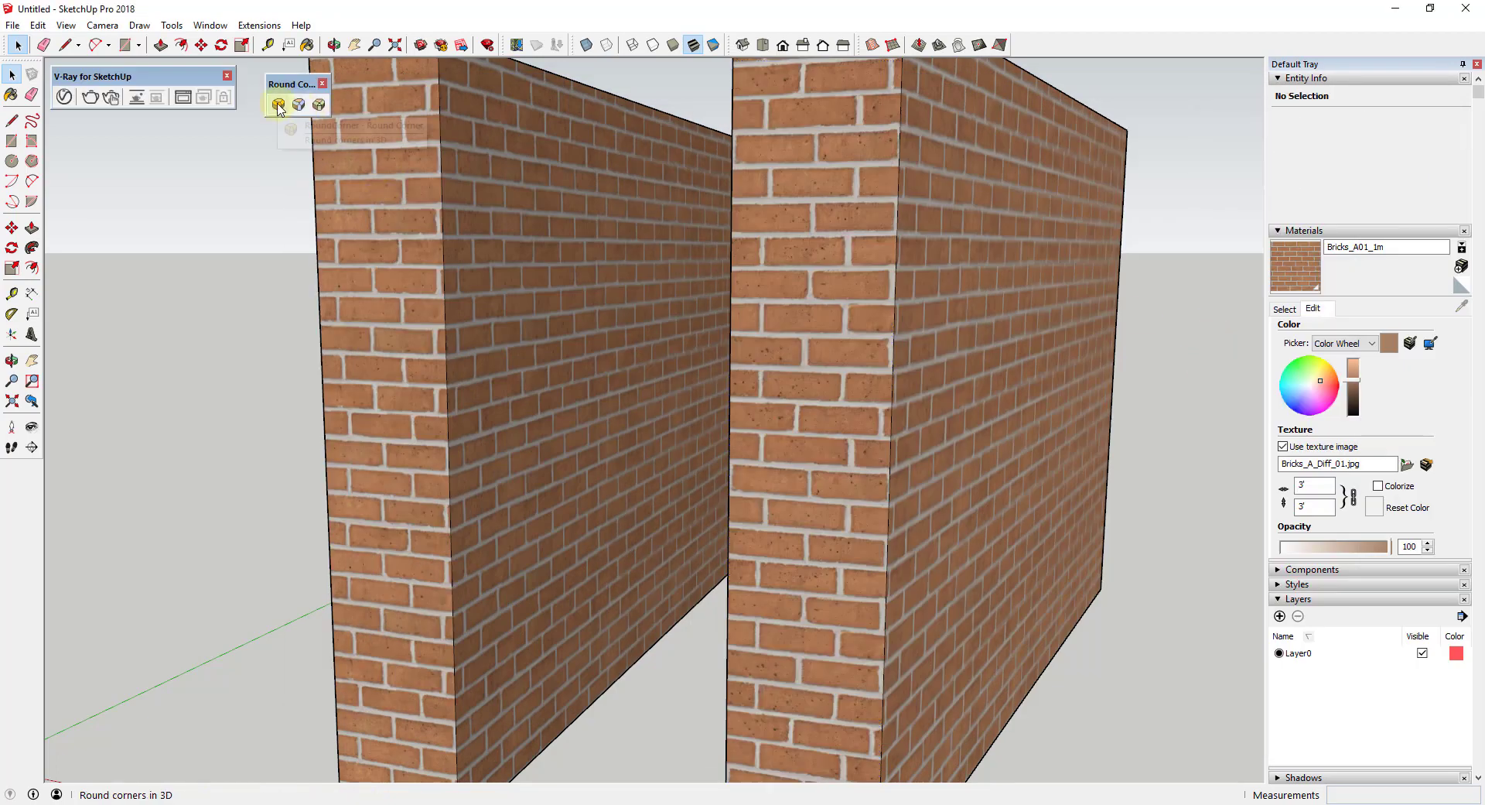
Step: Start the RoundCorner Bevel tool and move the floating V-Ray and RoundCorner toolbars clear of its options
drag(283, 87, 272, 80)
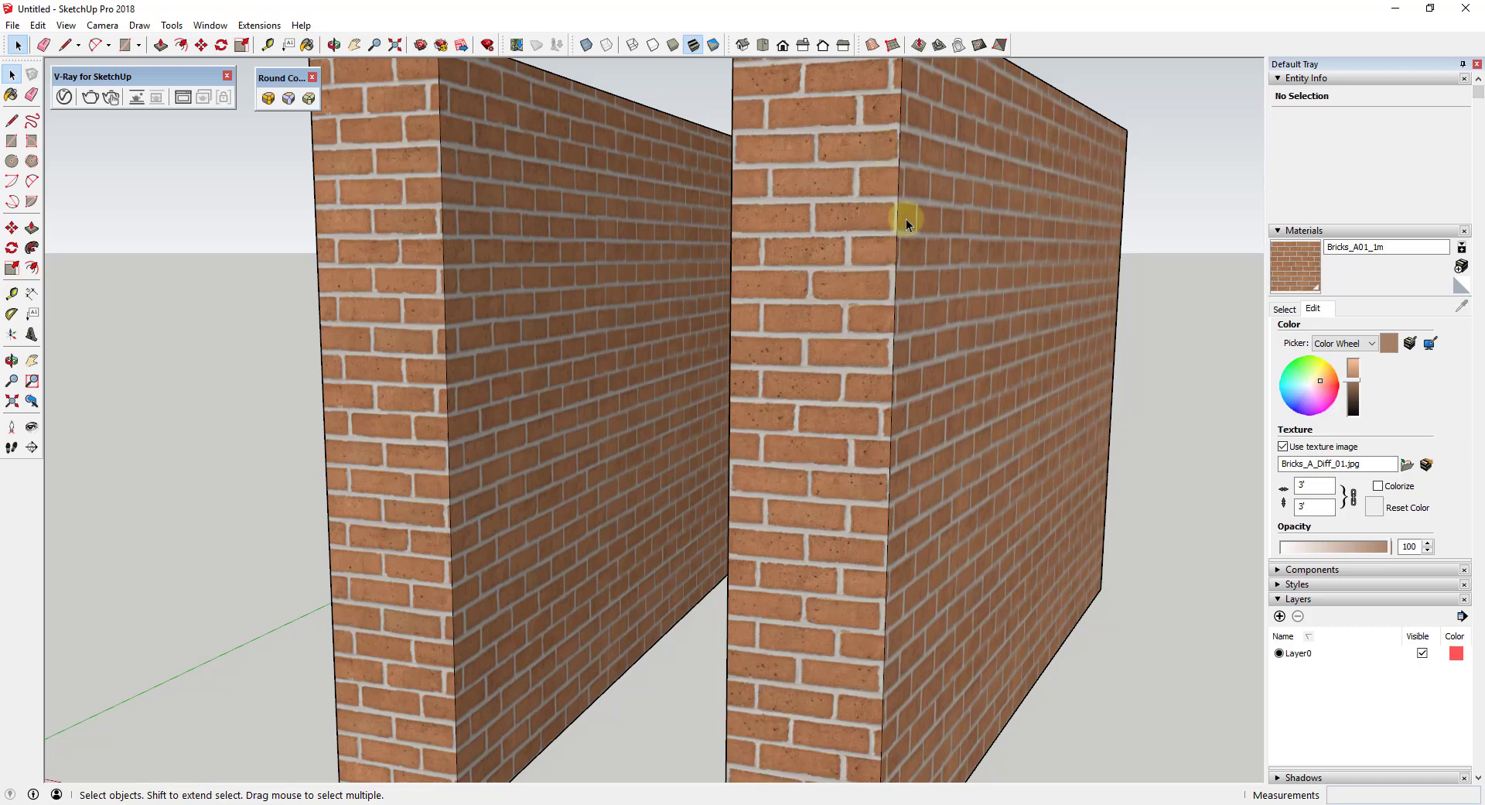
click(308, 99)
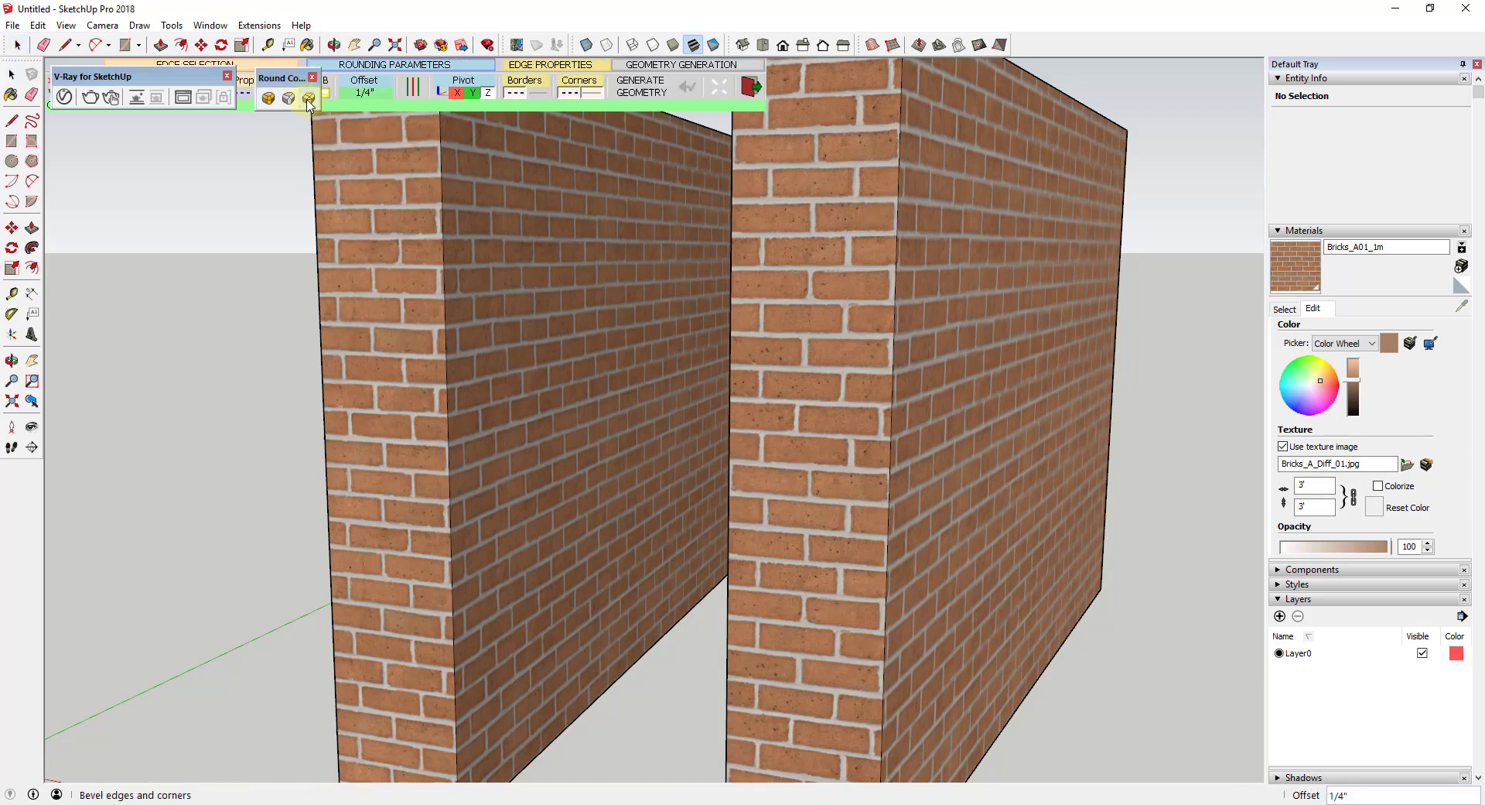
drag(282, 78, 195, 139)
drag(190, 80, 178, 121)
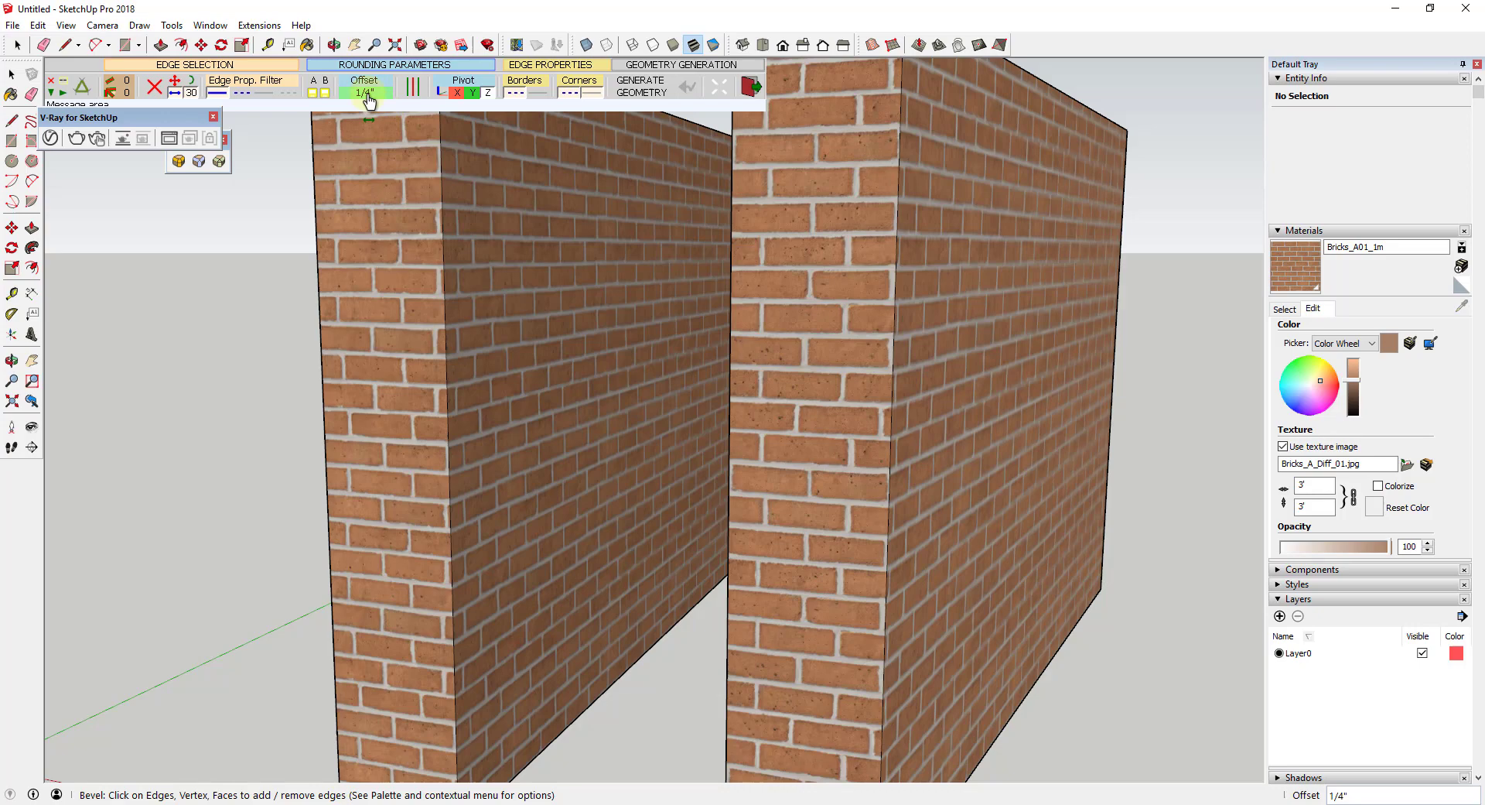
Step: Bevel the vertical edge between the second wall's narrow front face and its long outer face with a 1/4" offset
click(838, 332)
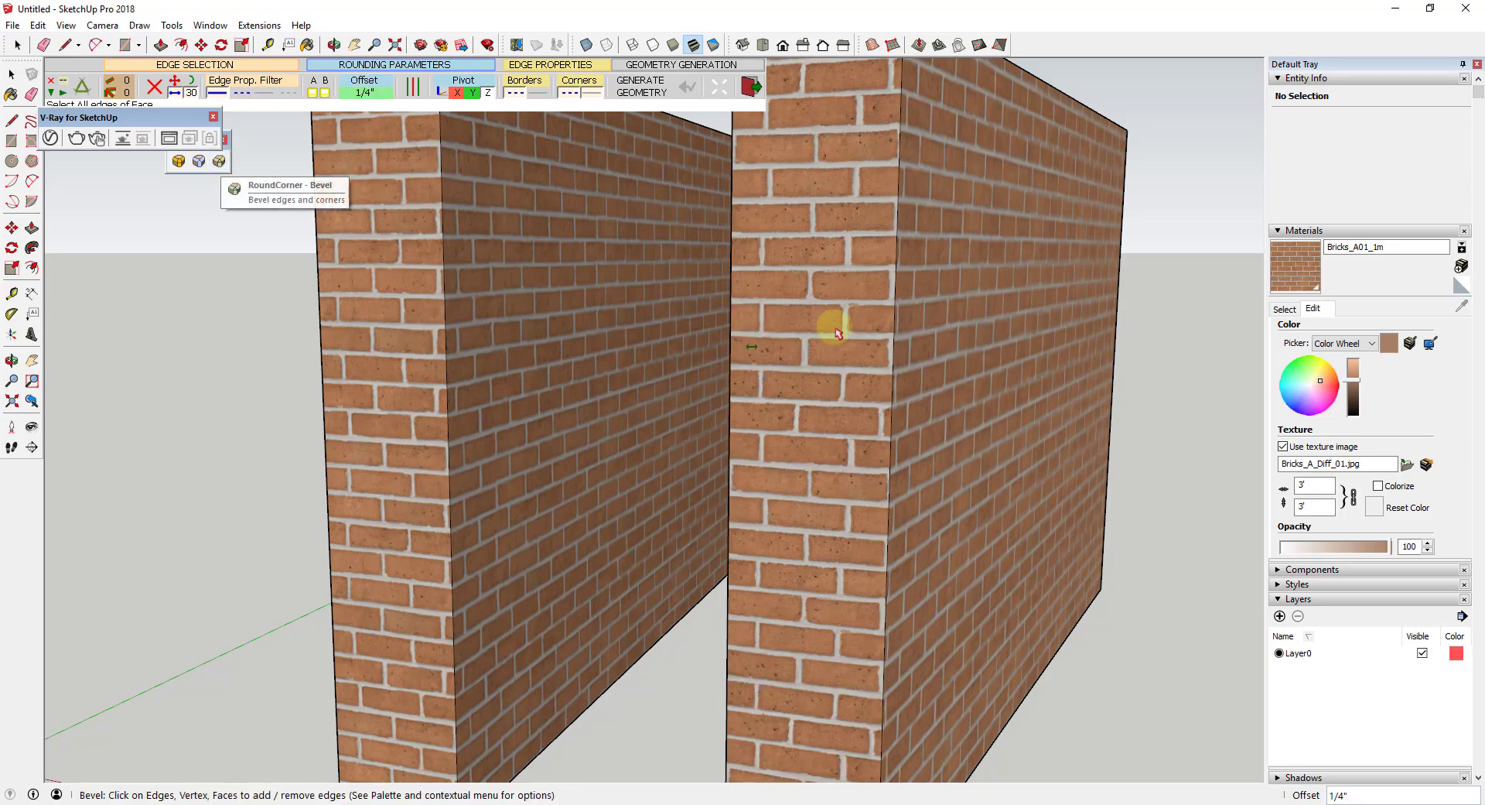
click(896, 339)
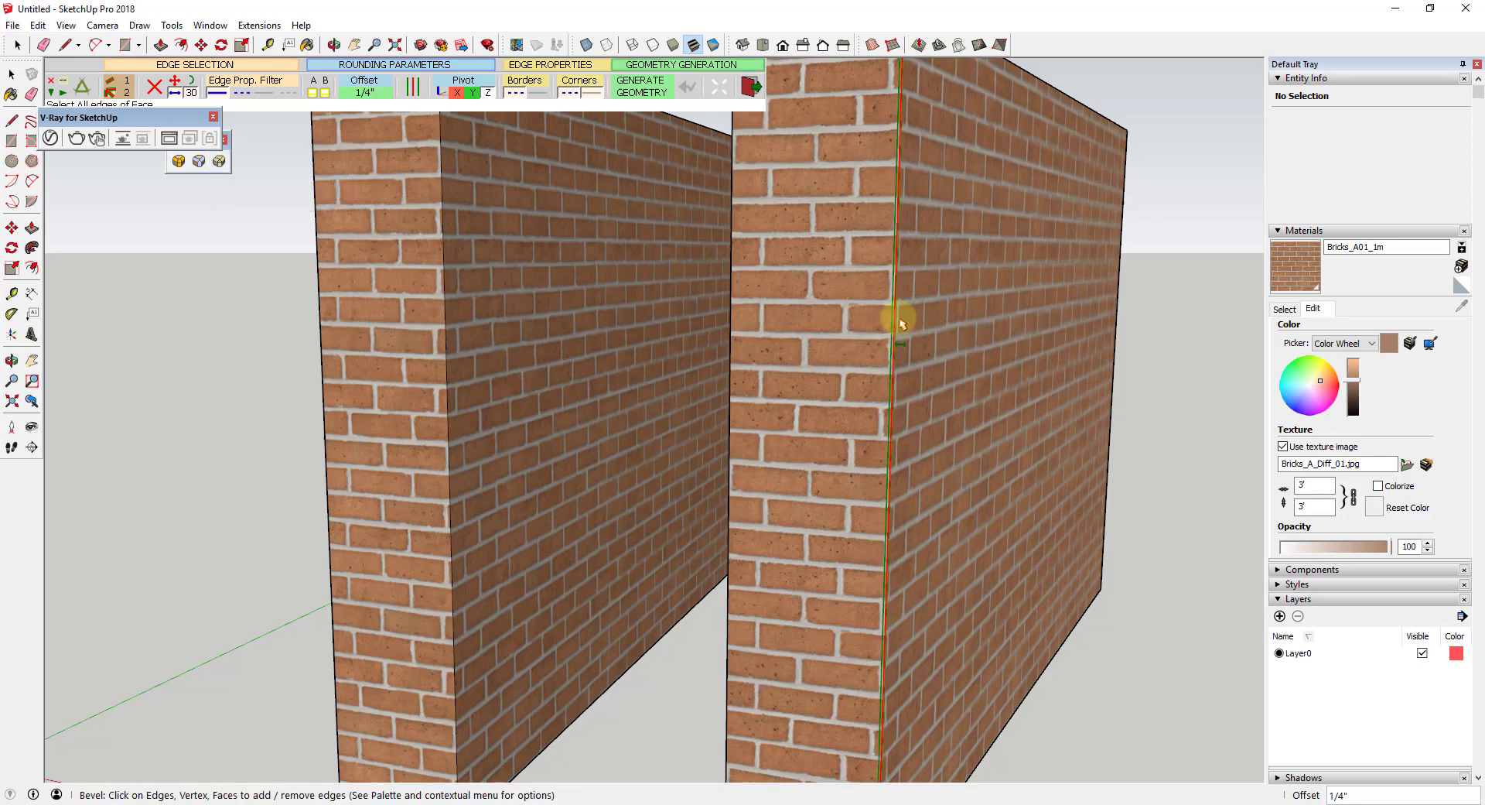
scroll(890, 325, up, 5)
middle_drag(885, 309, 904, 358)
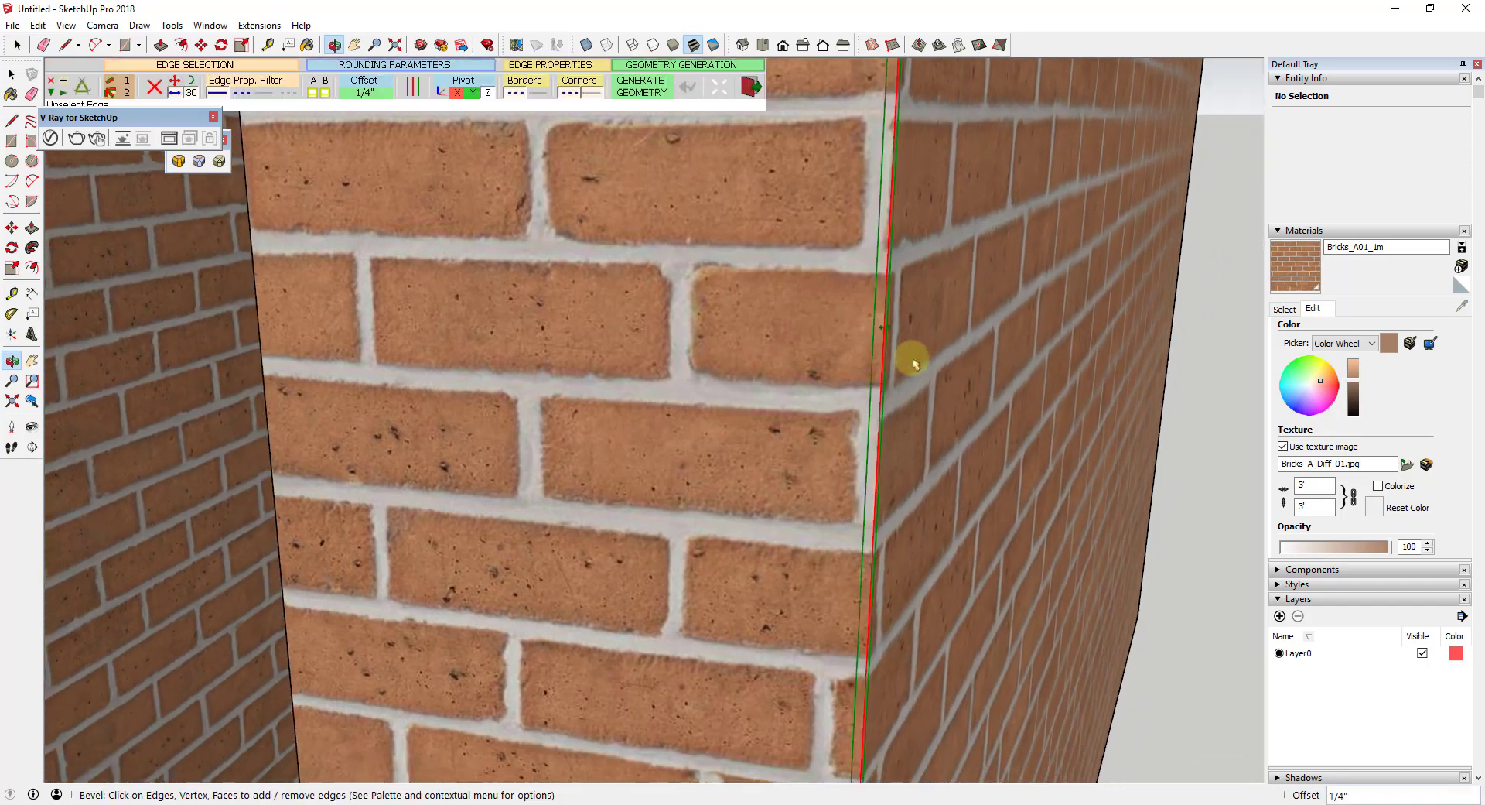
middle_drag(895, 281, 797, 295)
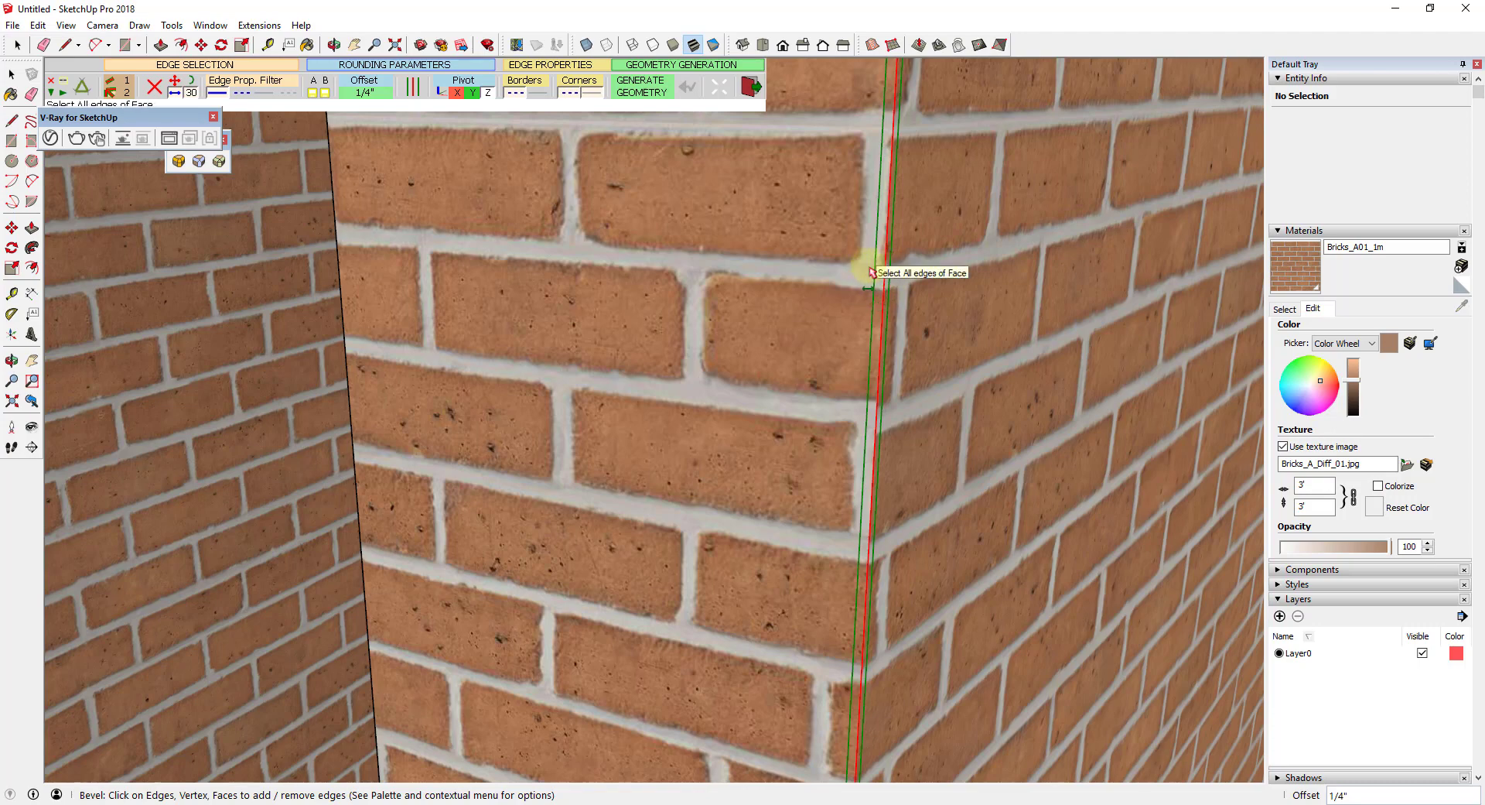
scroll(888, 278, down, 10)
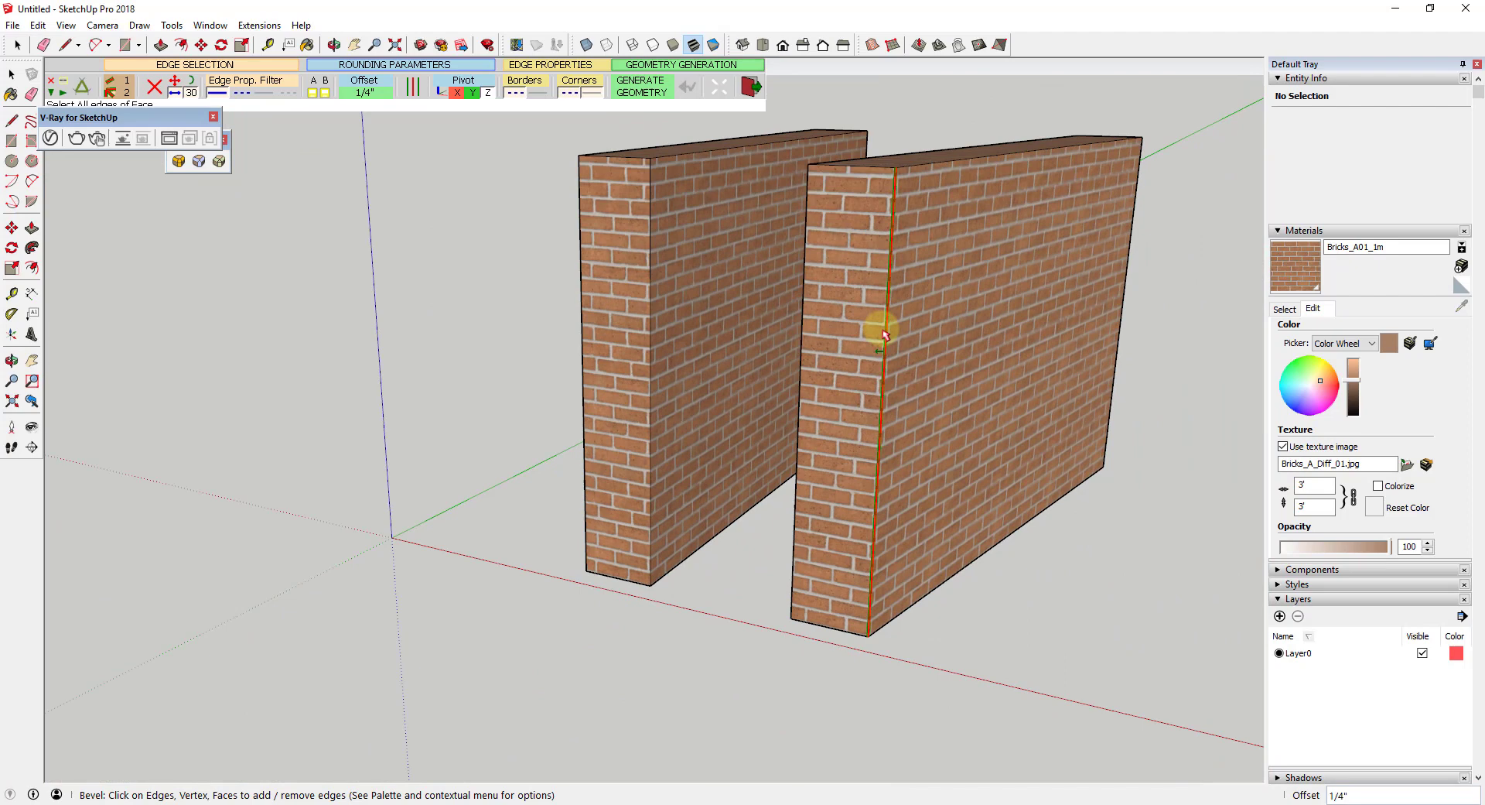
middle_drag(886, 334, 940, 316)
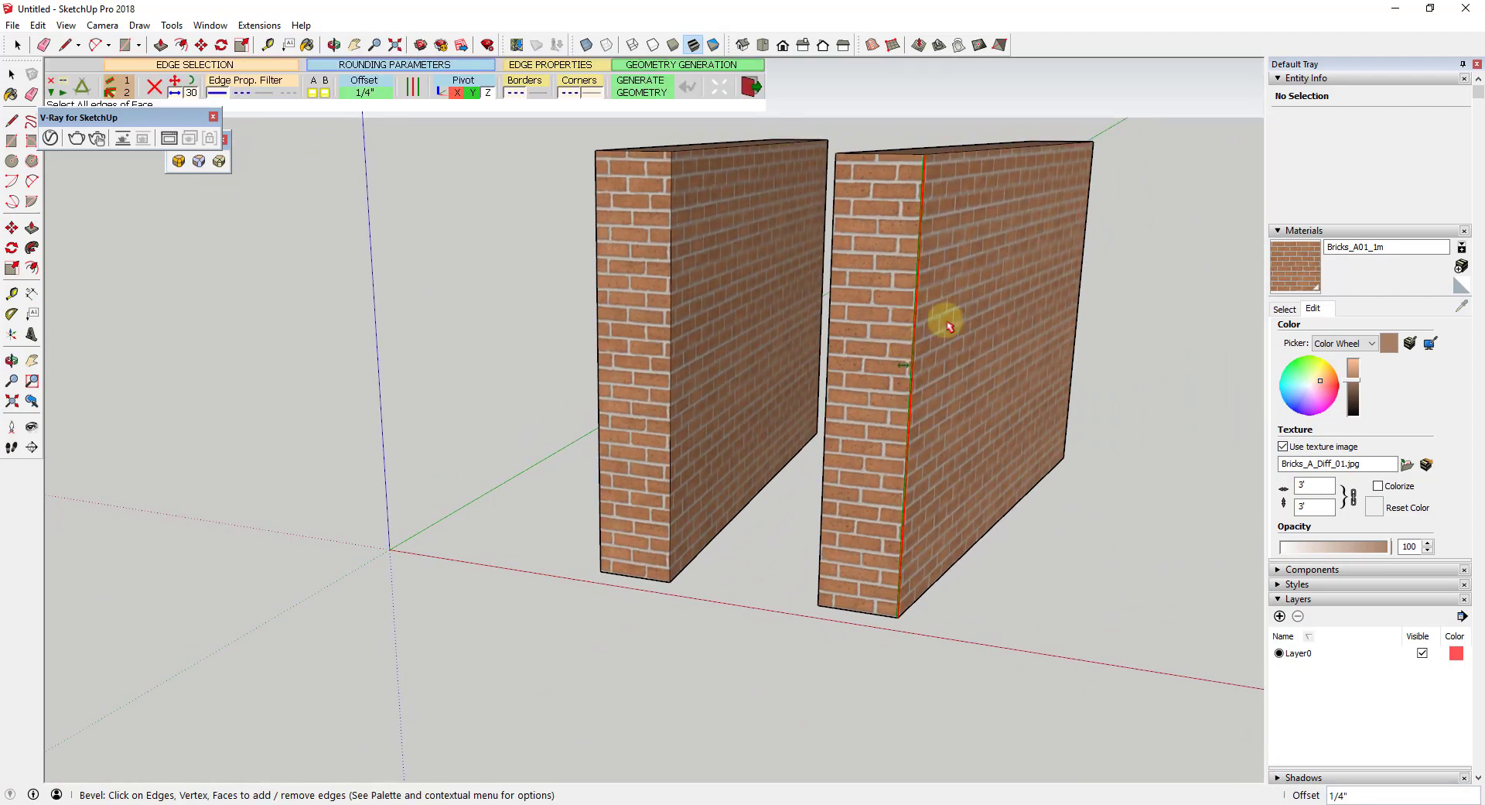
click(1155, 312)
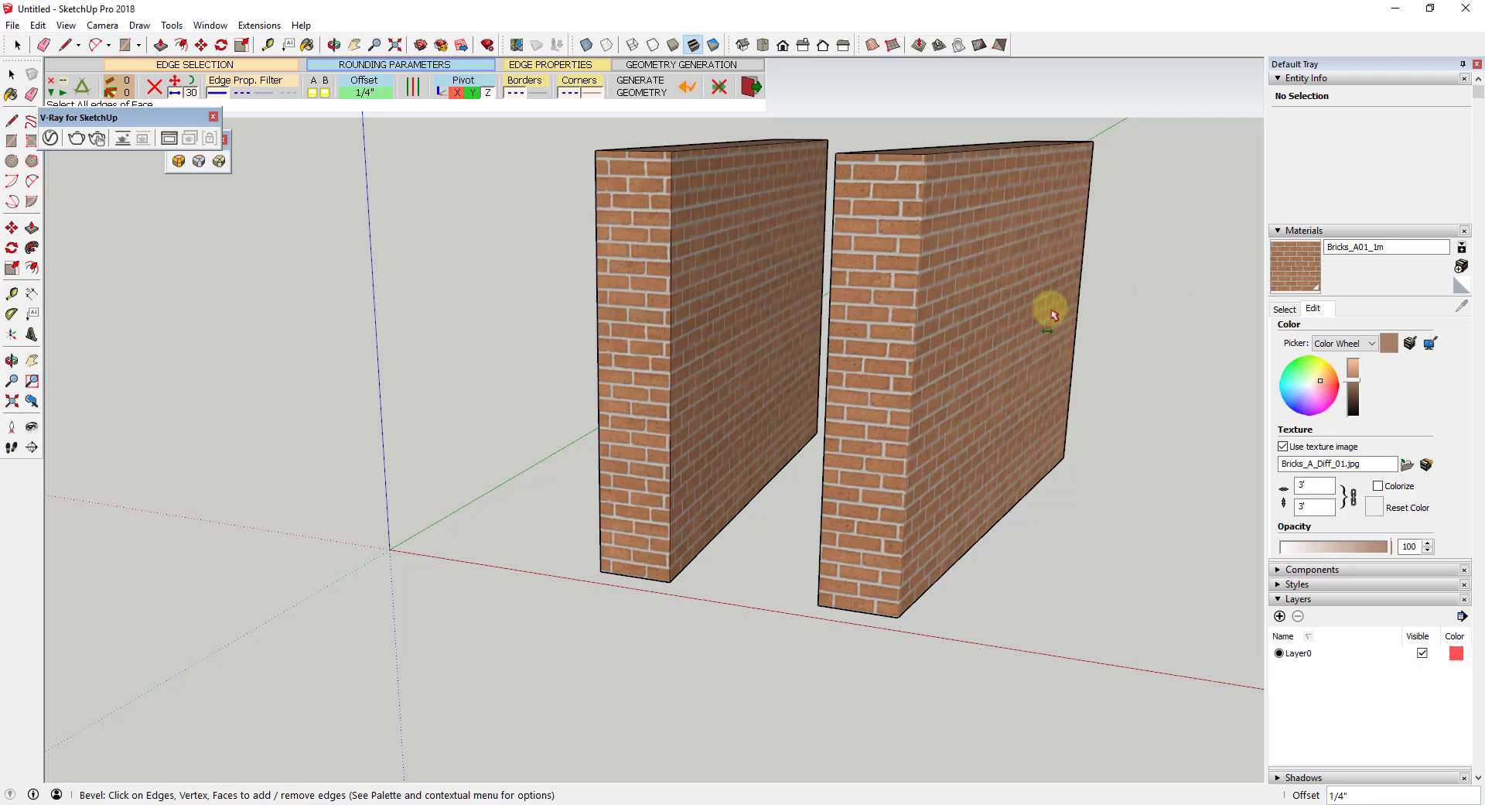
Step: Examine up close how the brick texture runs across the beveled corner of the second wall
scroll(940, 291, up, 5)
scroll(941, 291, up, 5)
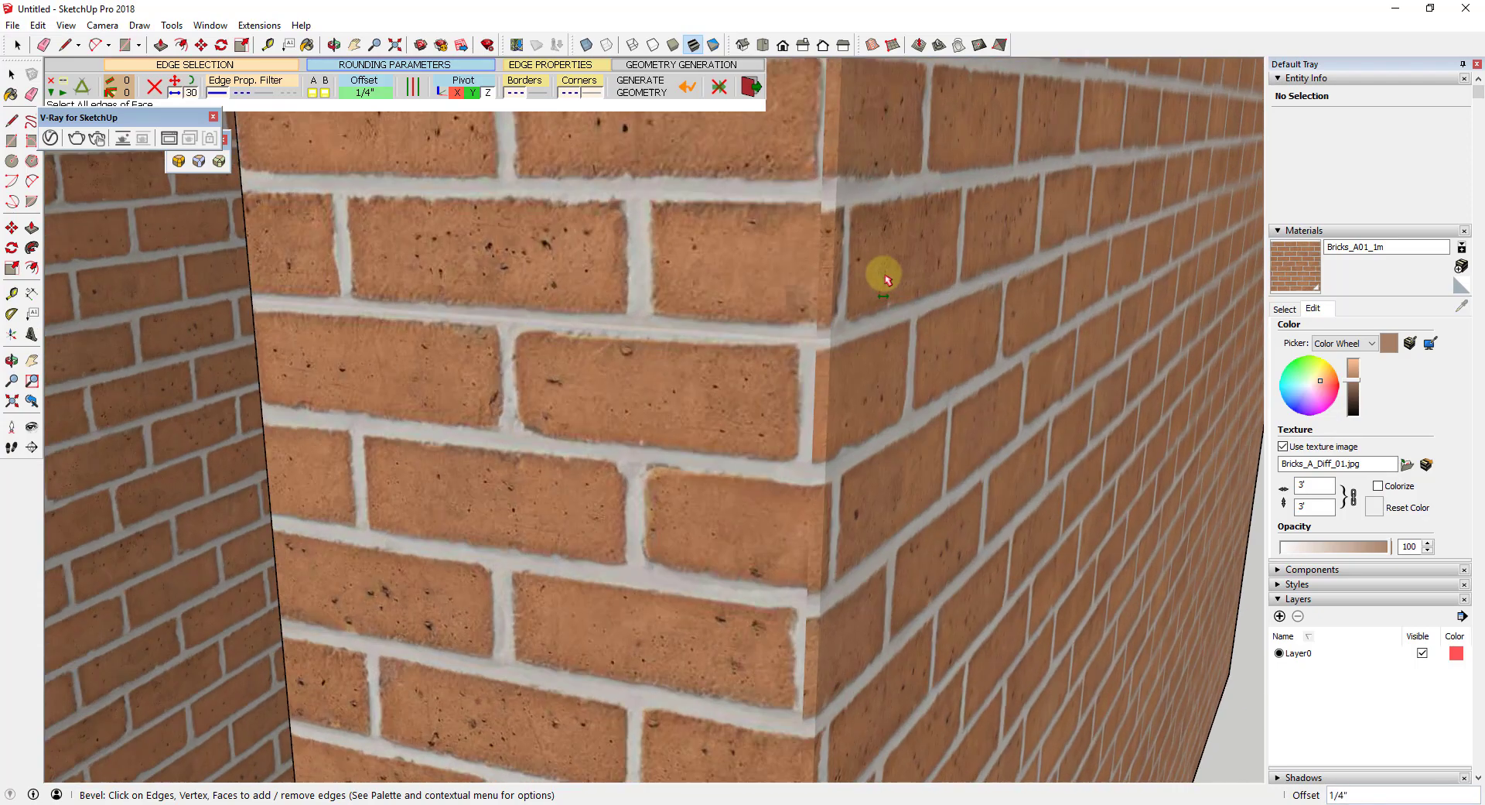
middle_drag(862, 265, 890, 251)
scroll(898, 279, down, 3)
scroll(888, 374, up, 3)
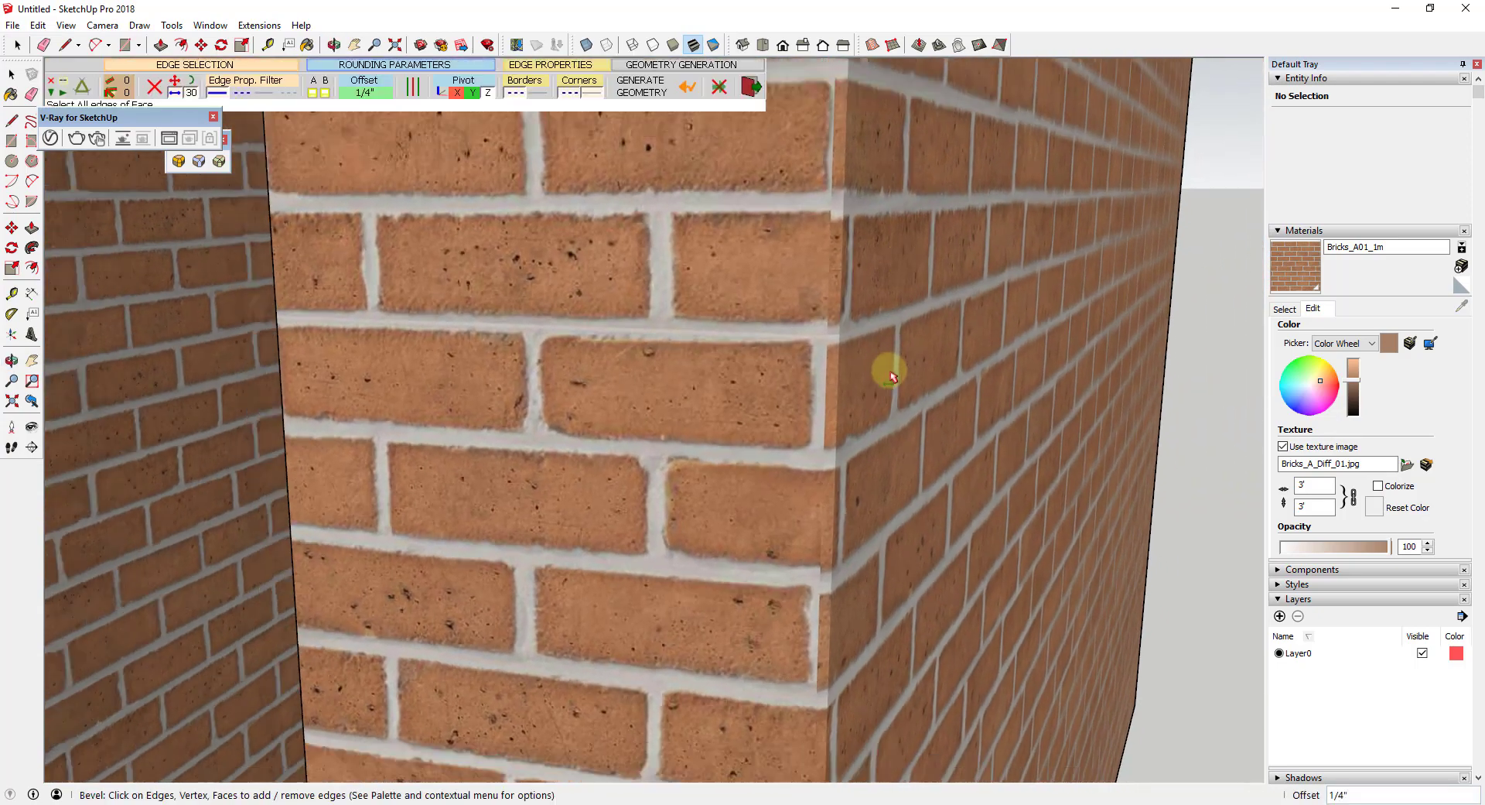
middle_drag(855, 513, 992, 480)
scroll(991, 480, up, 6)
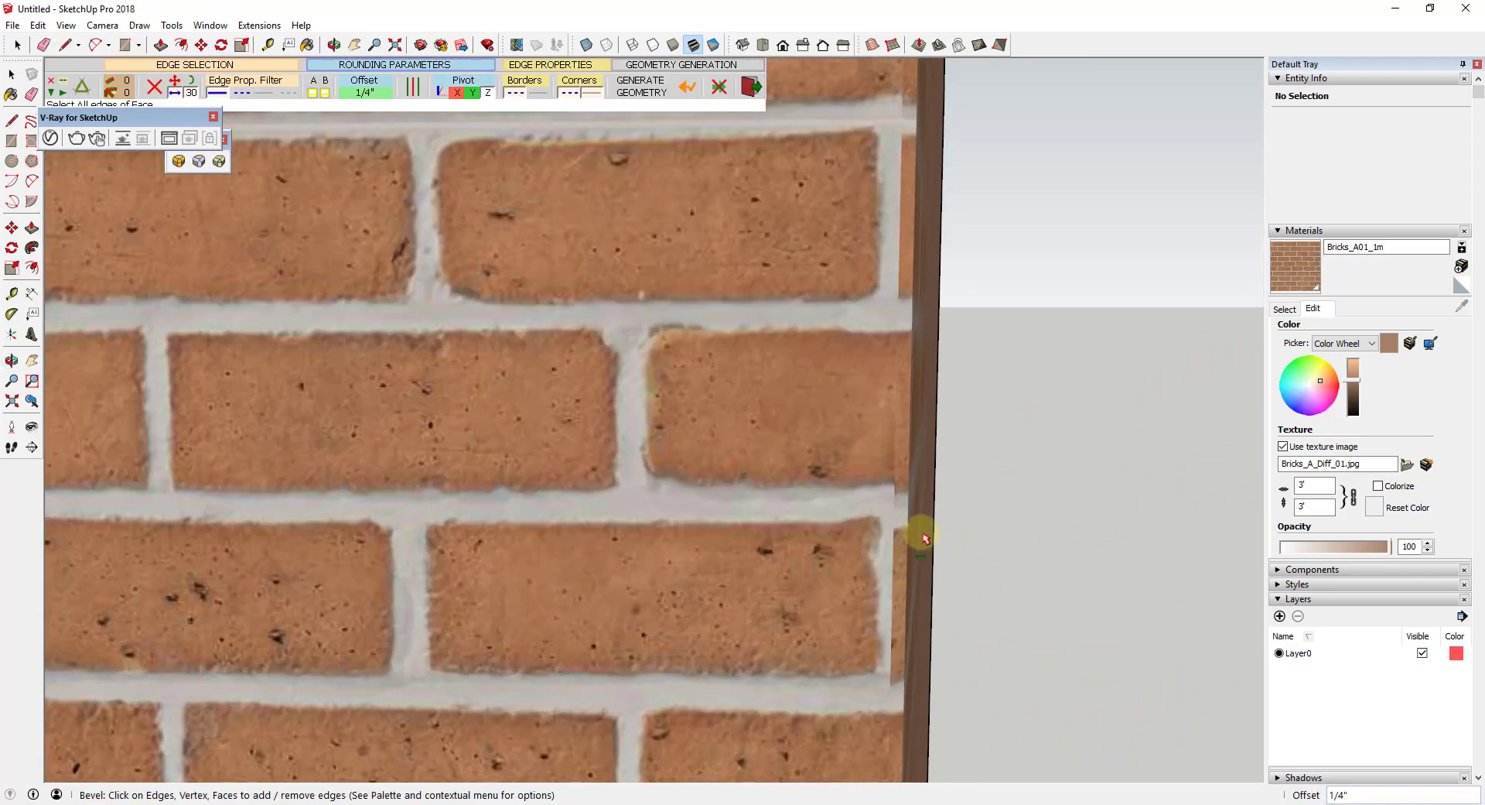
middle_drag(887, 474, 895, 464)
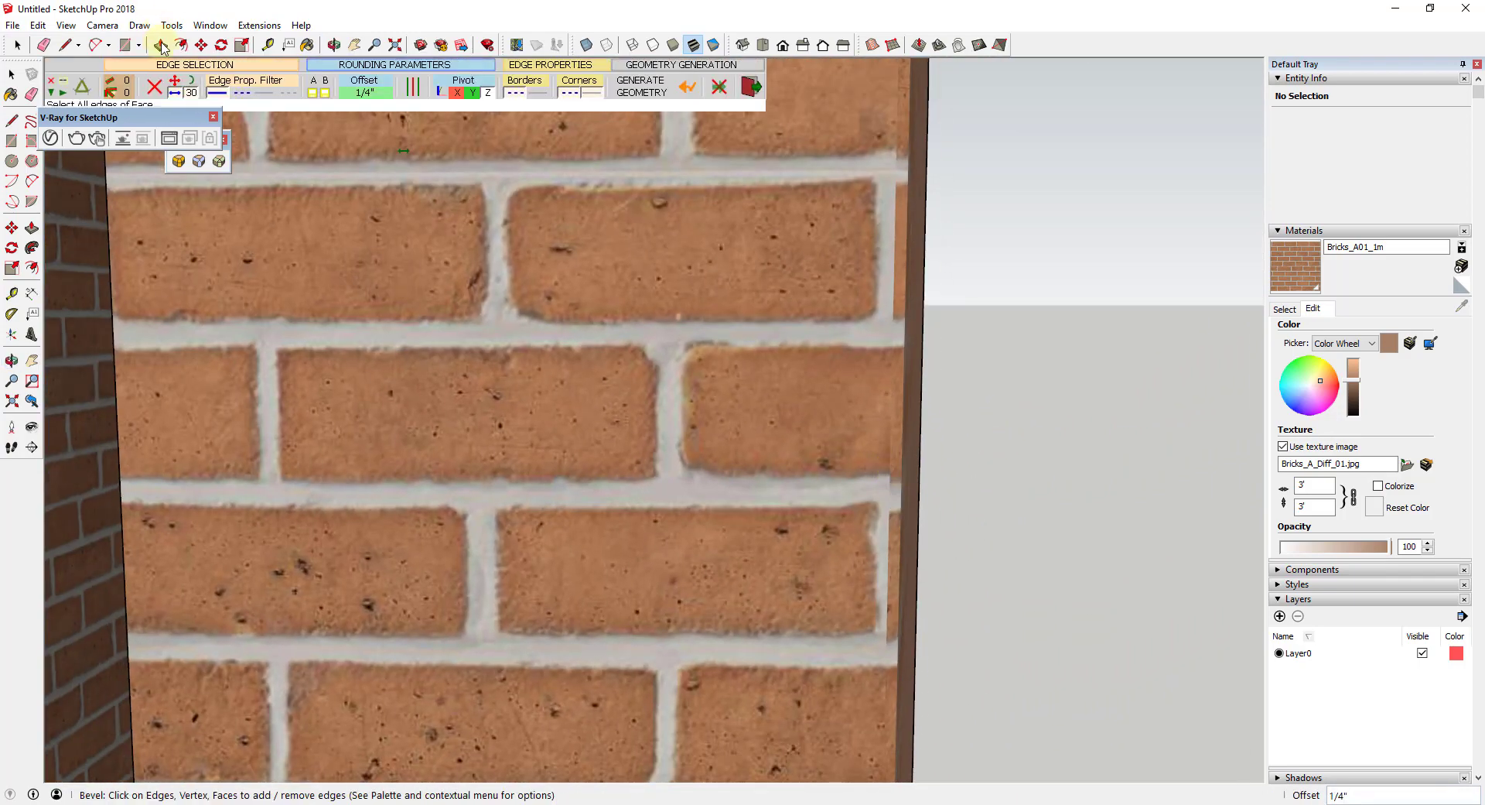
Step: Show hidden geometry and inspect the bevel's boundary edges on the second wall's corner
click(66, 24)
click(89, 83)
scroll(918, 309, up, 6)
mouse_move(870, 331)
middle_down()
mouse_move(829, 328)
mouse_move(852, 344)
middle_up()
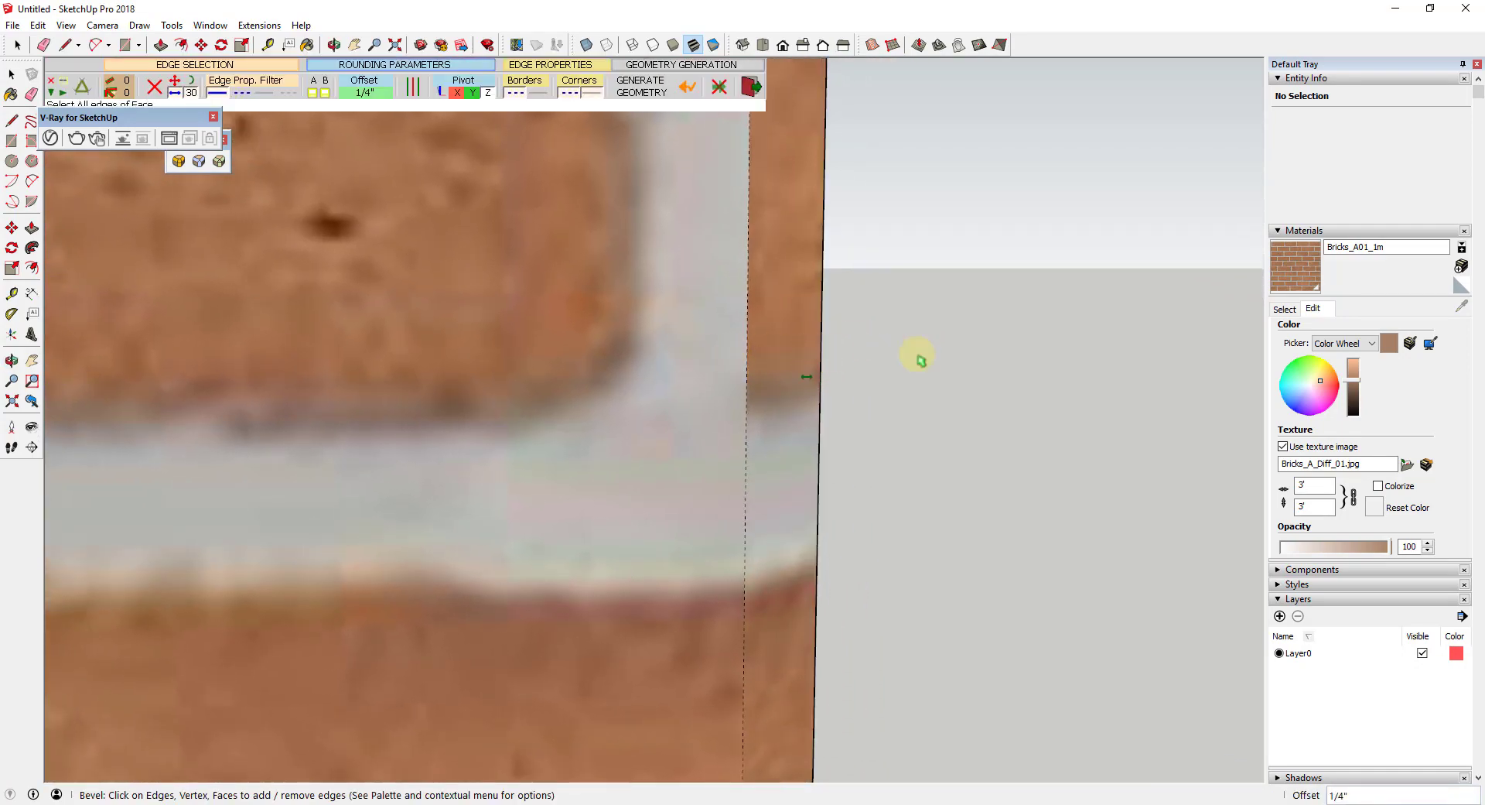
scroll(918, 356, down, 10)
middle_drag(951, 372, 928, 370)
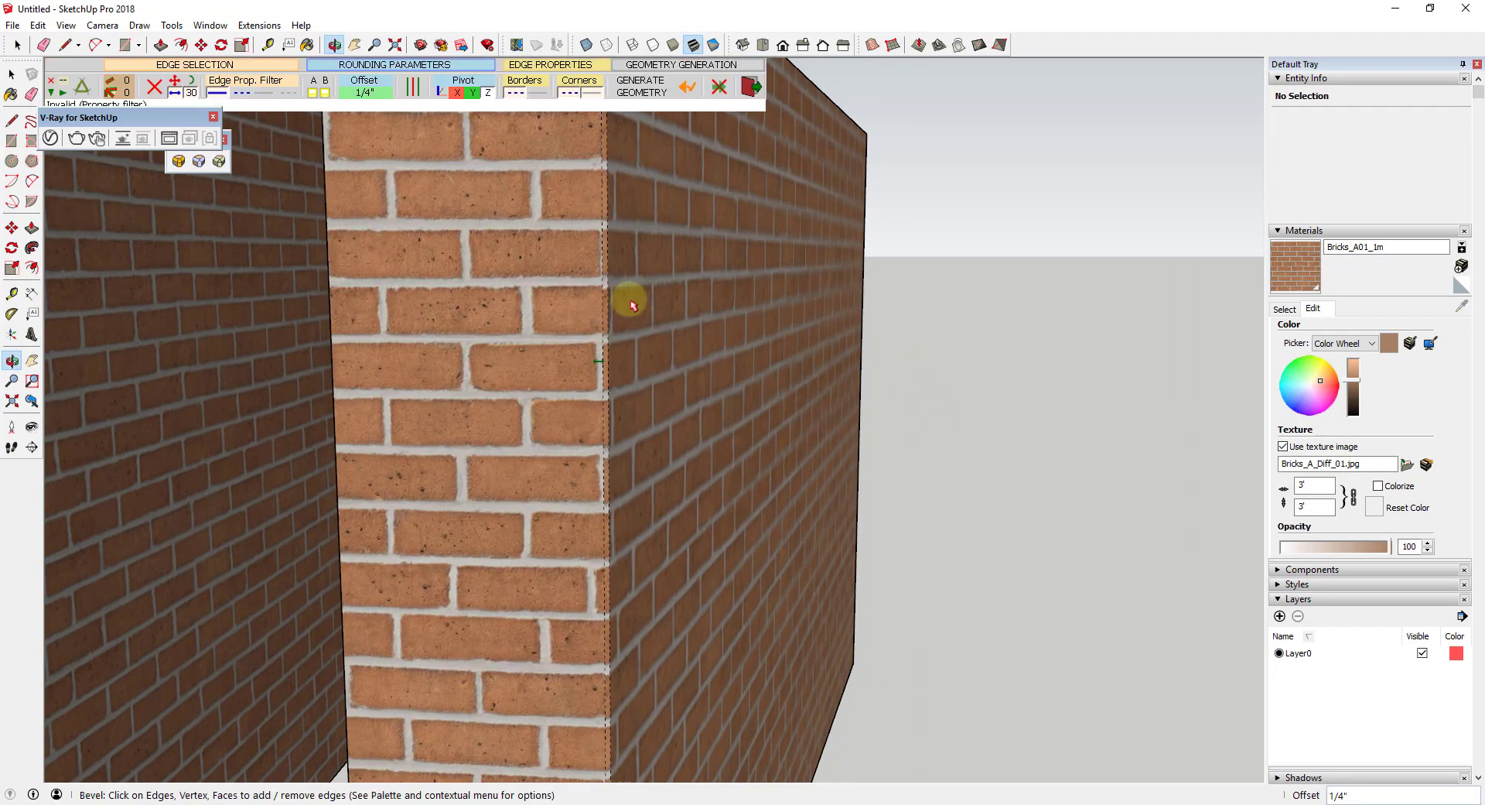
scroll(588, 256, up, 5)
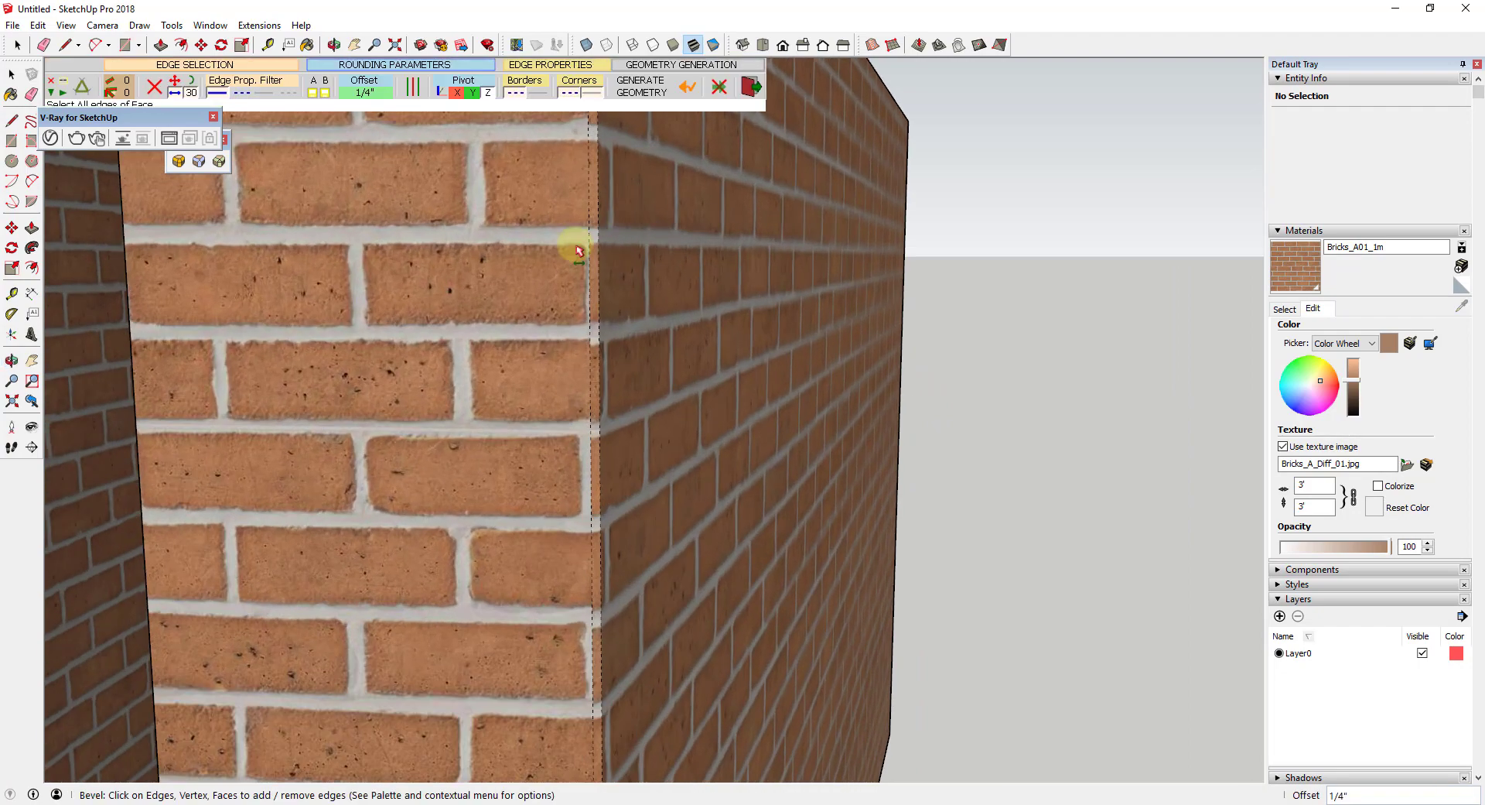
scroll(606, 370, up, 3)
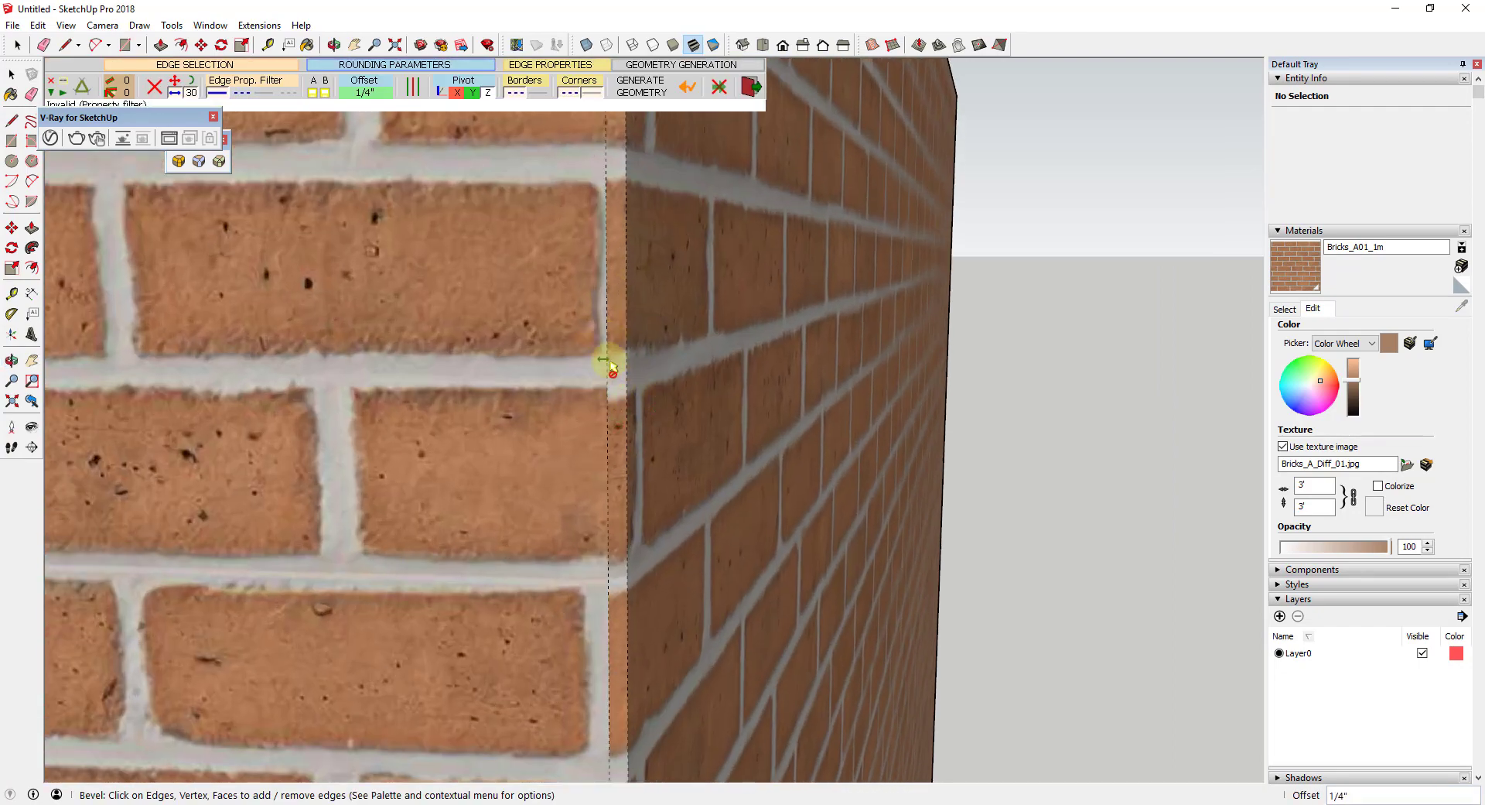
Step: Render the two walls in V-Ray from a view near the beveled corner and reposition the frame buffer window
scroll(731, 355, down, 8)
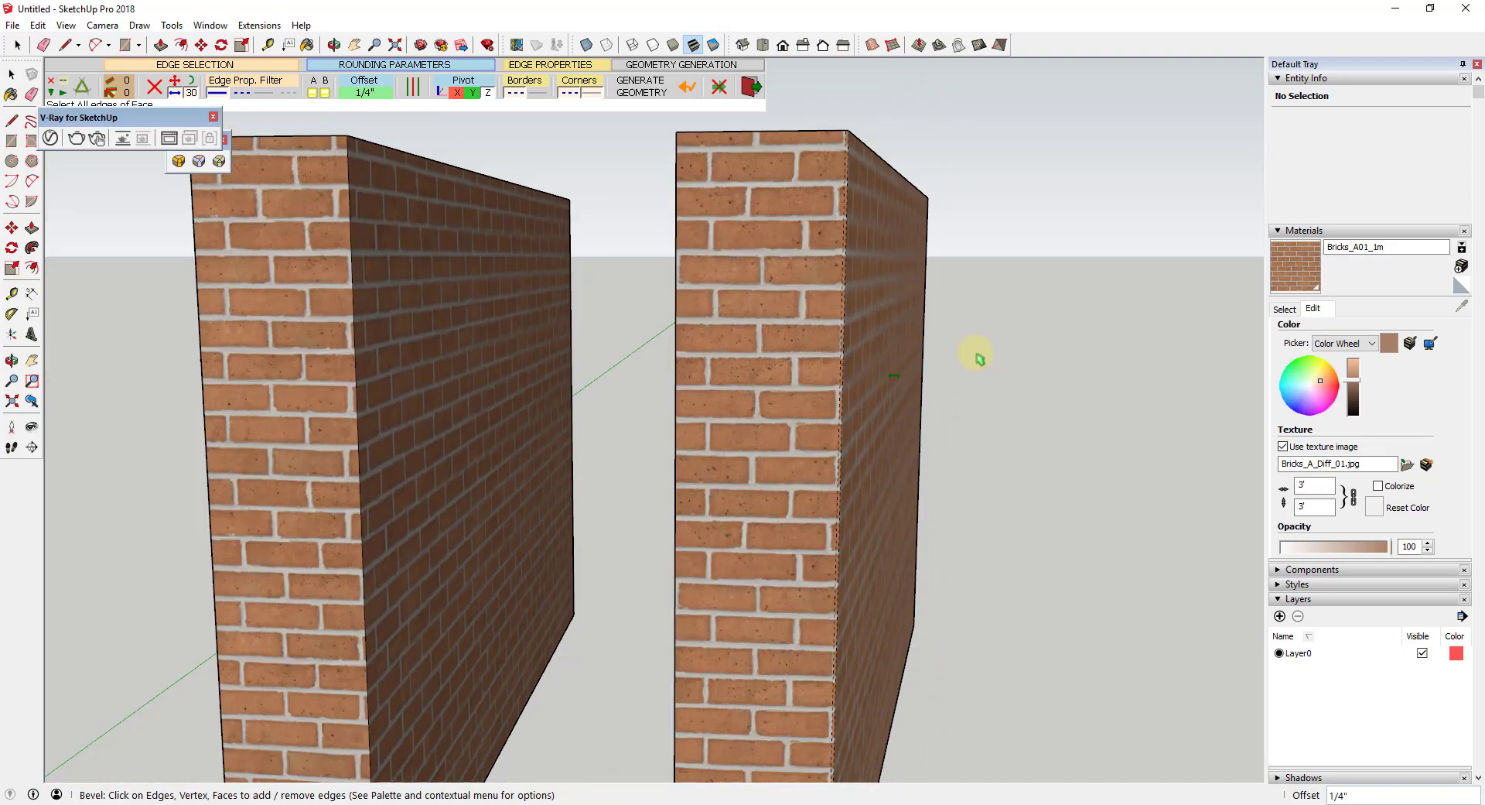
middle_drag(978, 355, 942, 348)
key(space)
scroll(942, 348, up, 2)
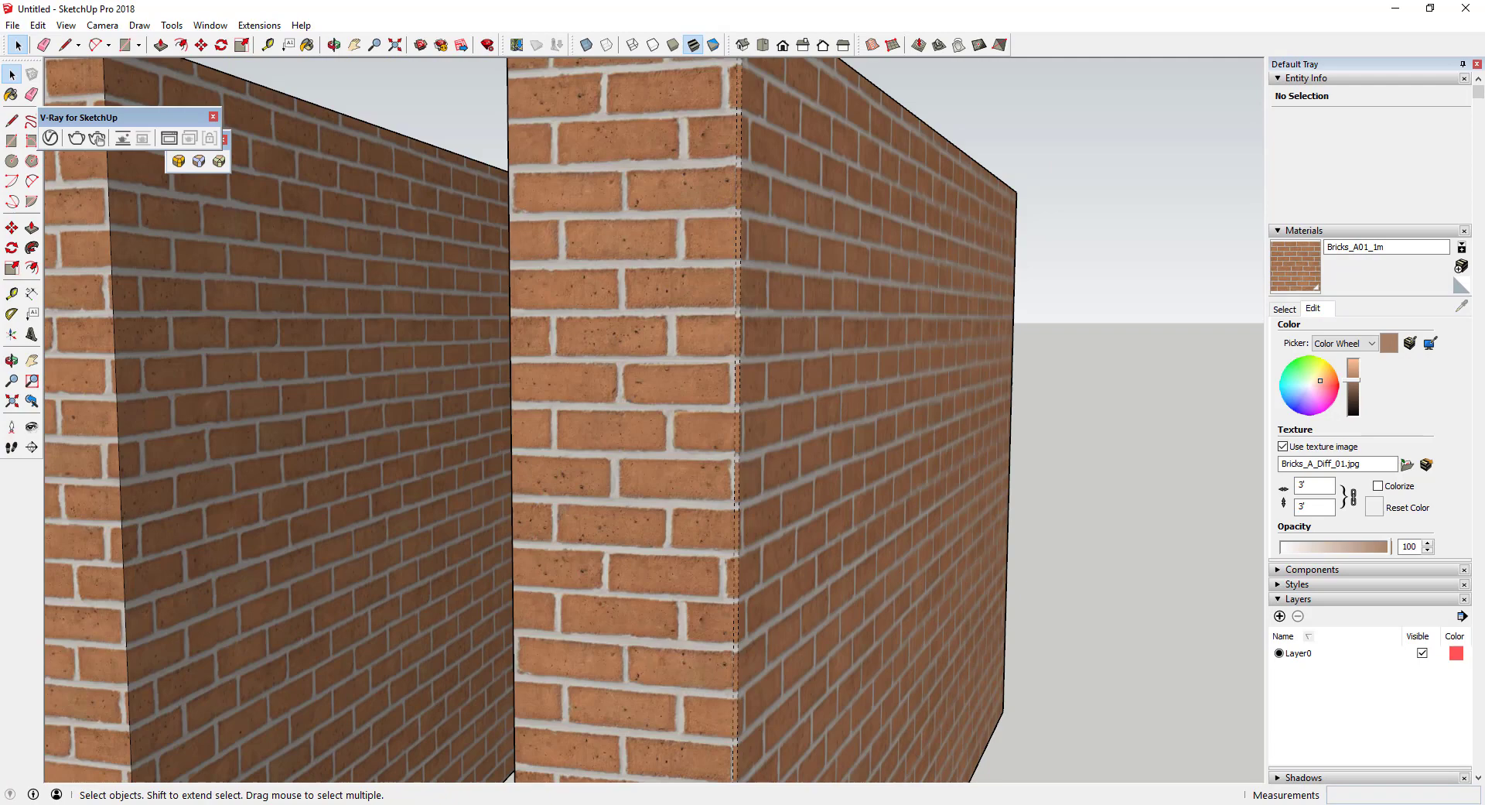
click(76, 137)
drag(1029, 109, 579, 87)
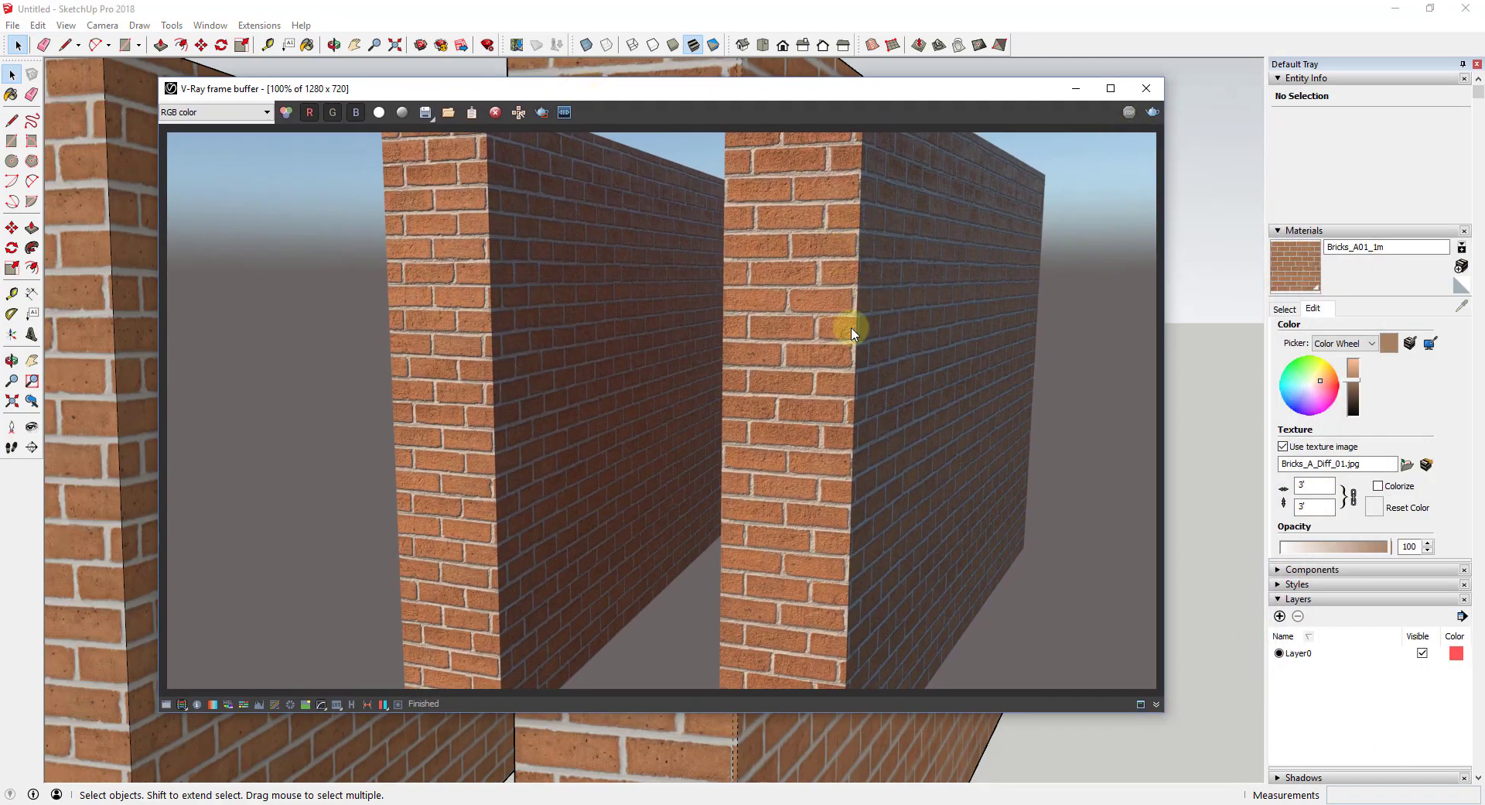
click(1148, 114)
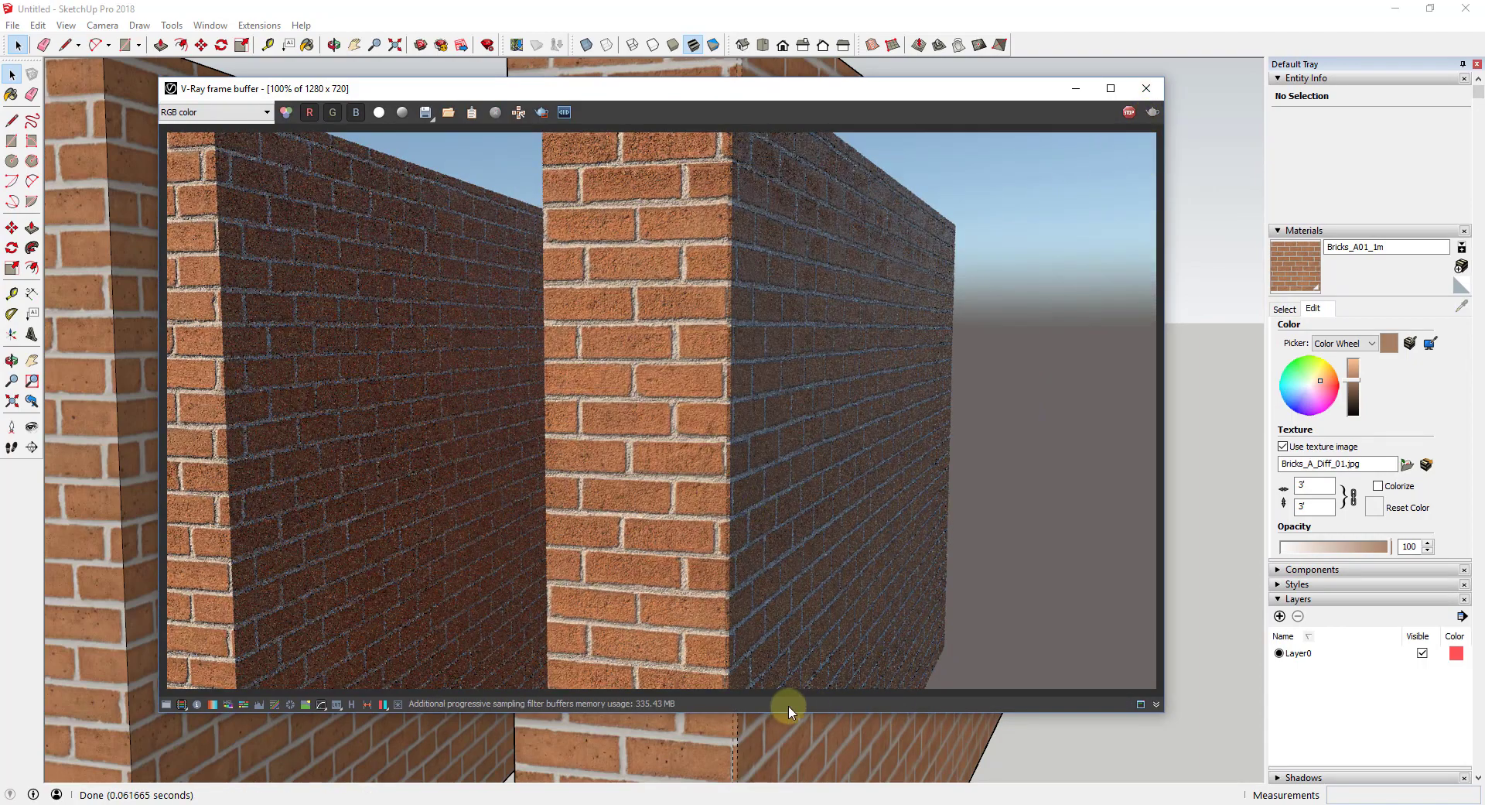
middle_drag(788, 704, 981, 690)
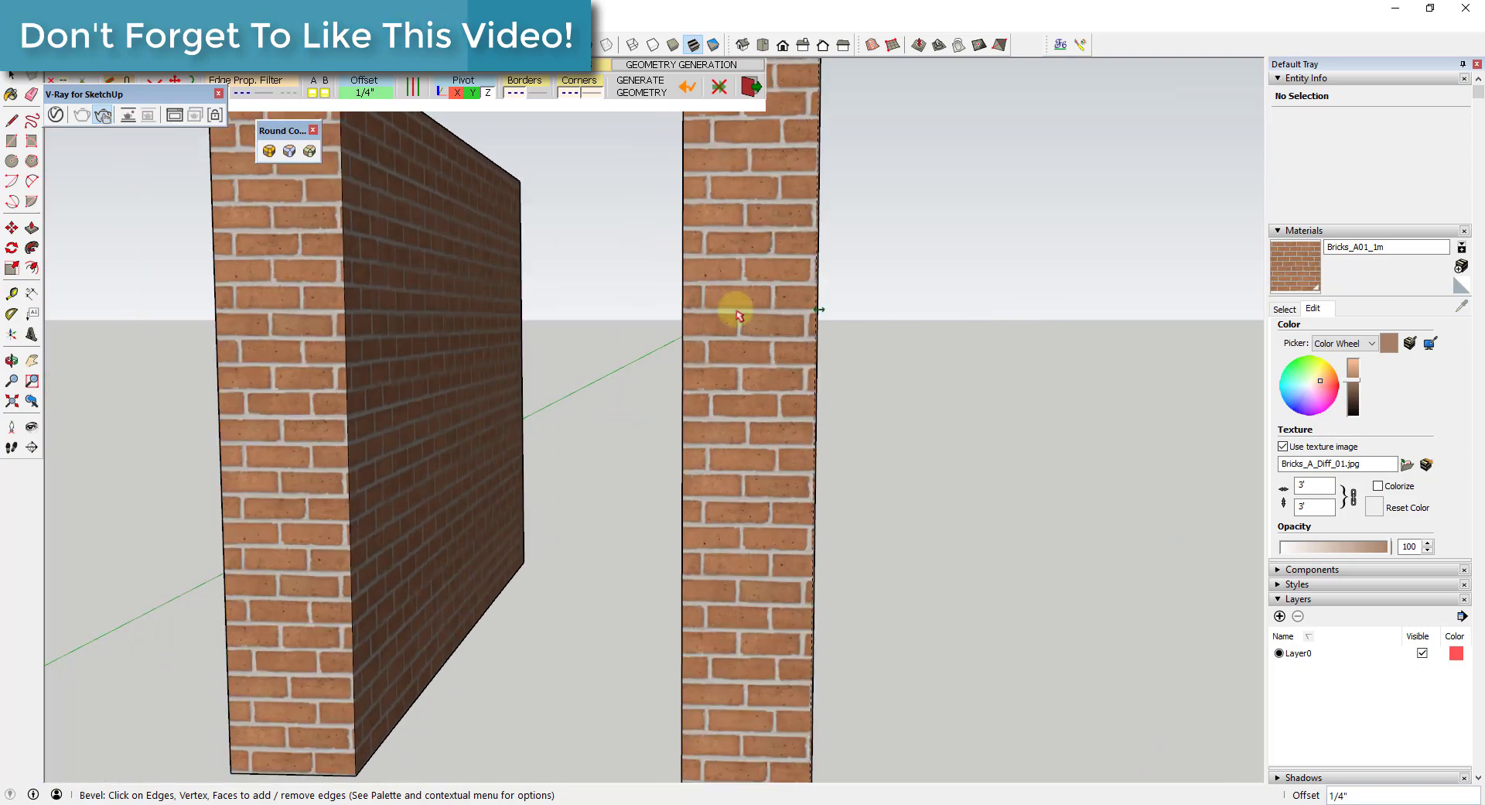
Step: Leave the Bevel tool and examine the beveled edge of the second wall up close from the front
middle_drag(739, 316, 835, 242)
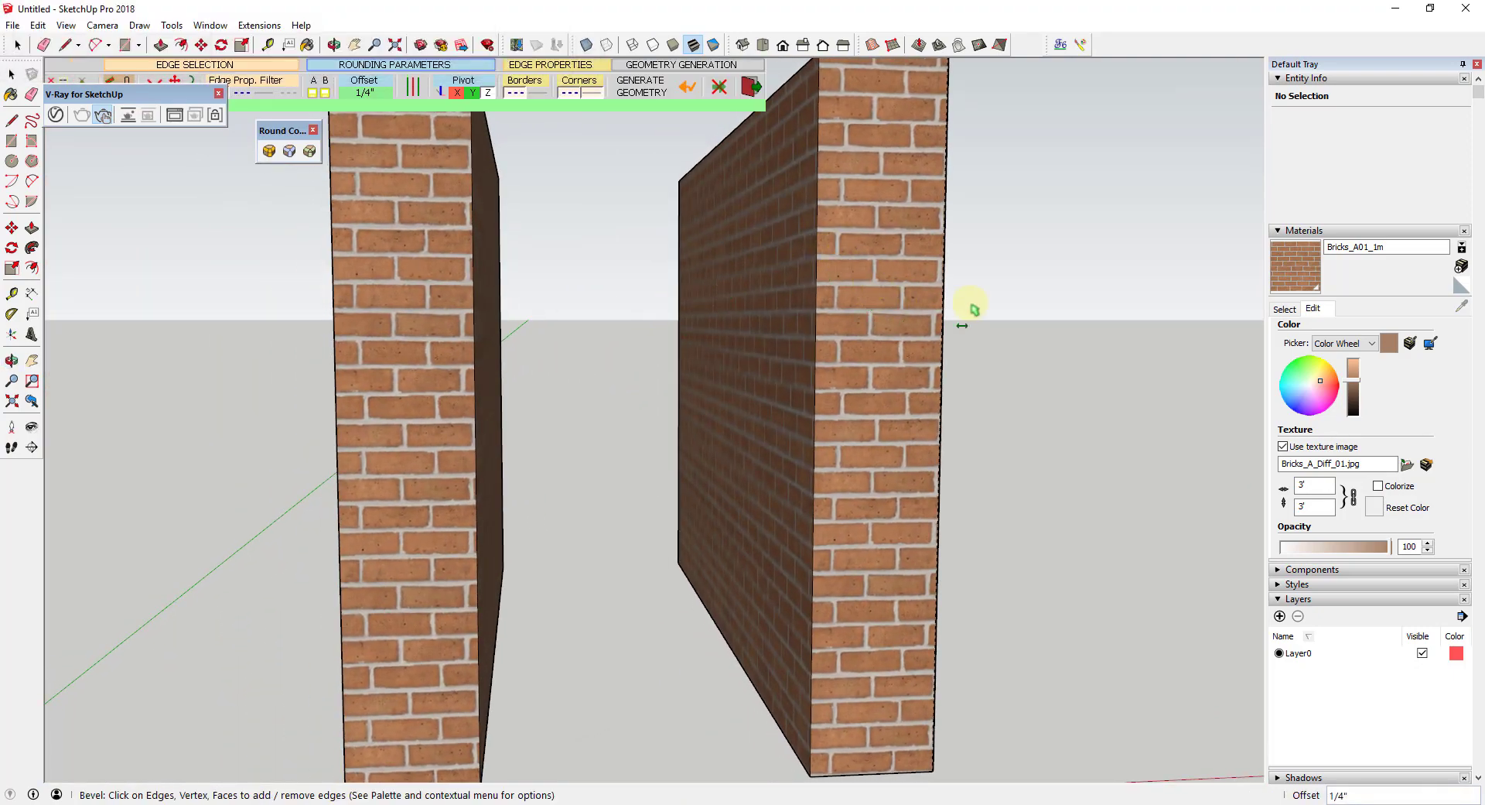
scroll(963, 318, up, 3)
key(space)
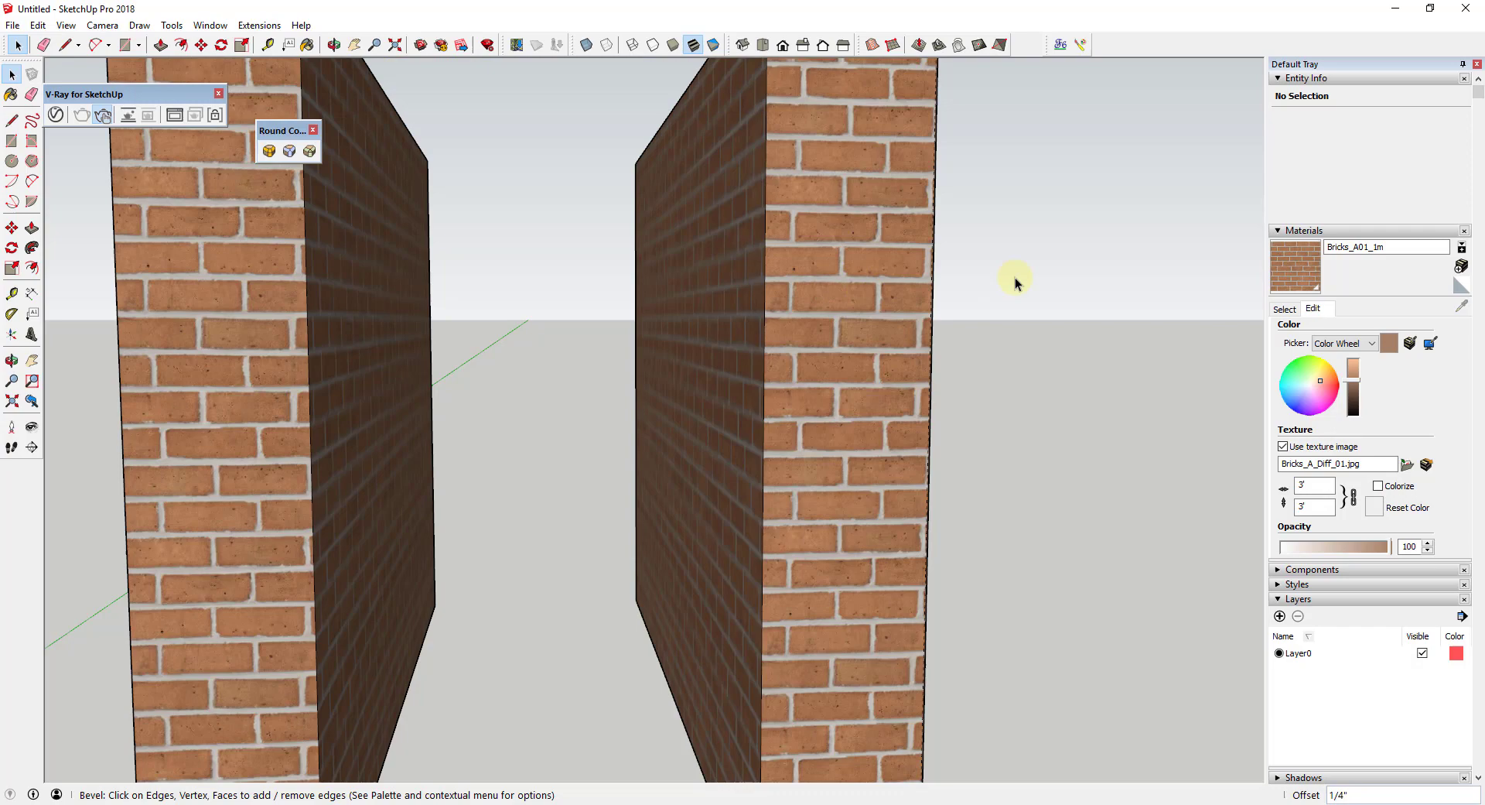
scroll(938, 341, up, 6)
scroll(928, 350, up, 4)
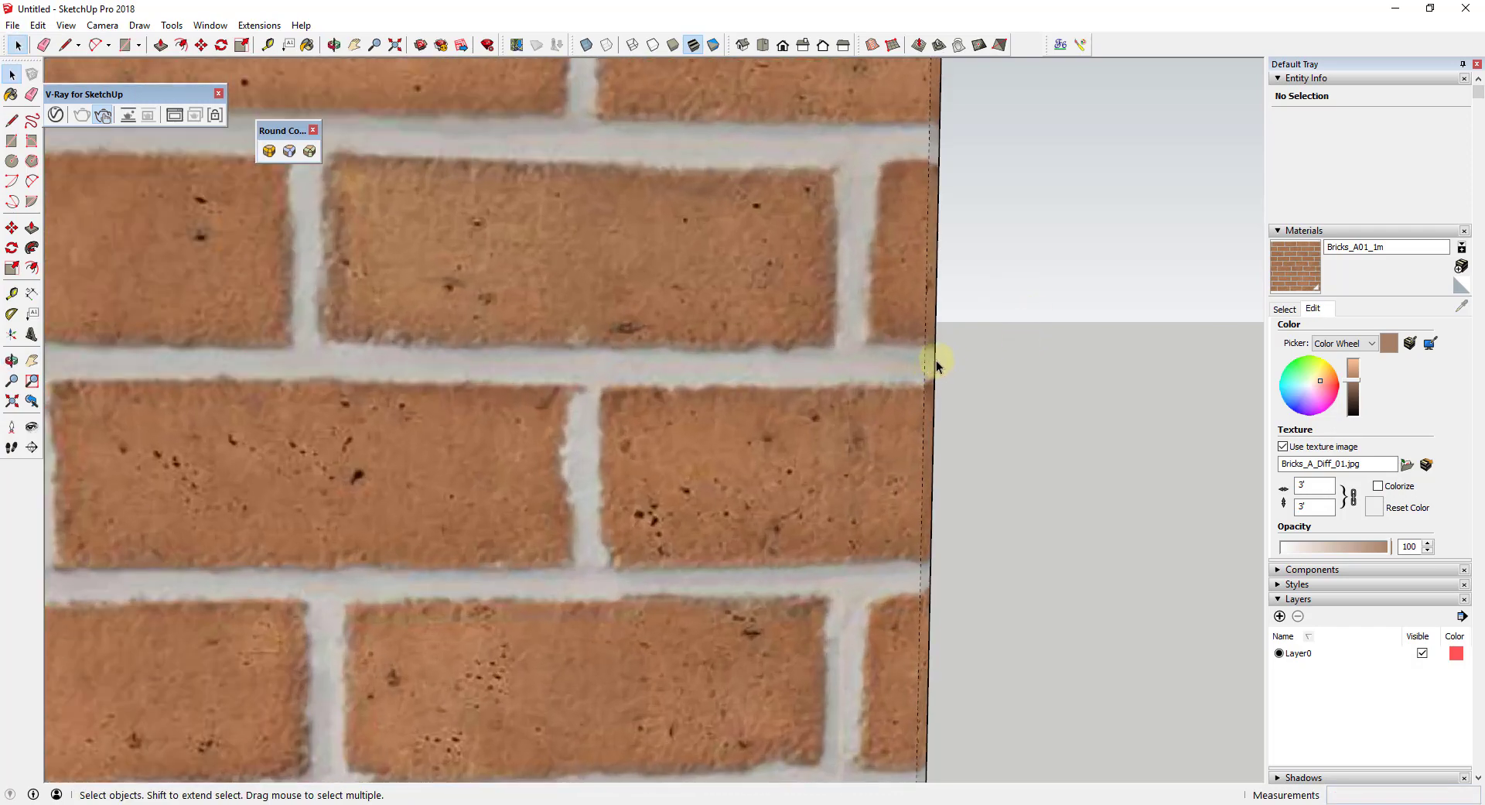
scroll(1141, 377, down, 8)
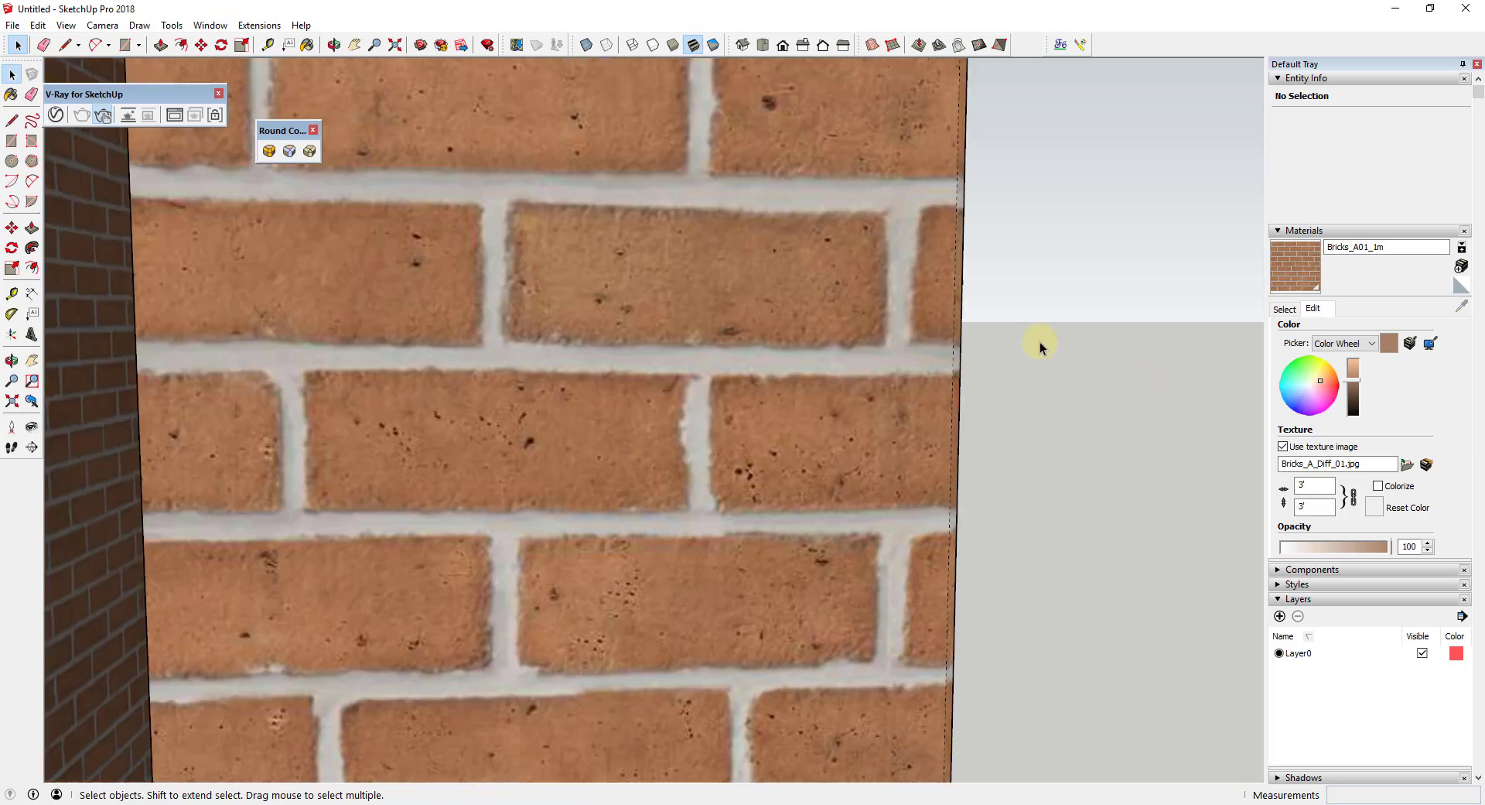
Step: Round the vertical edge between the second wall's narrow front face and its inner long face with a 1/4" offset and 6 segments
middle_drag(820, 326, 882, 331)
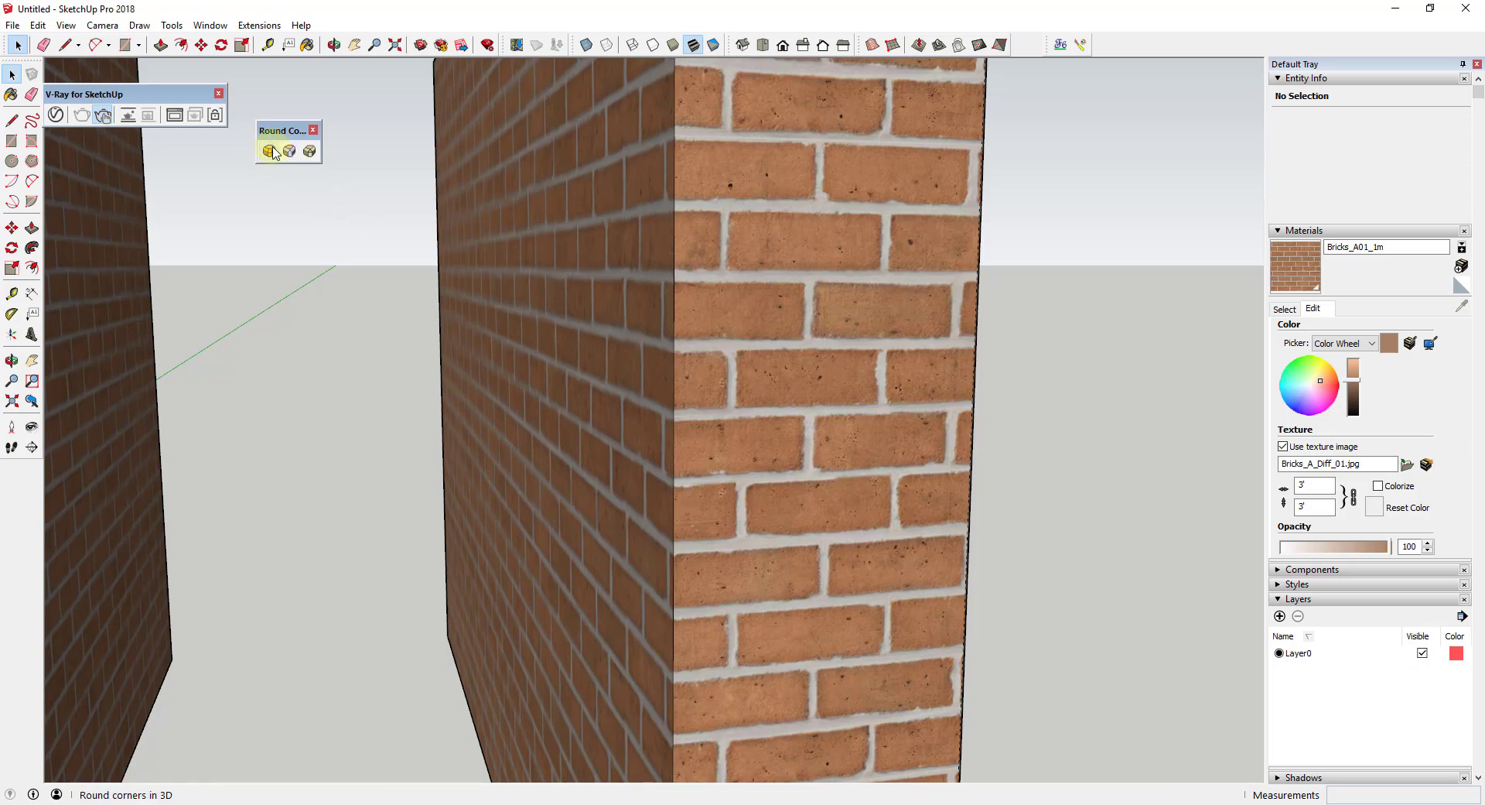
middle_drag(541, 348, 626, 109)
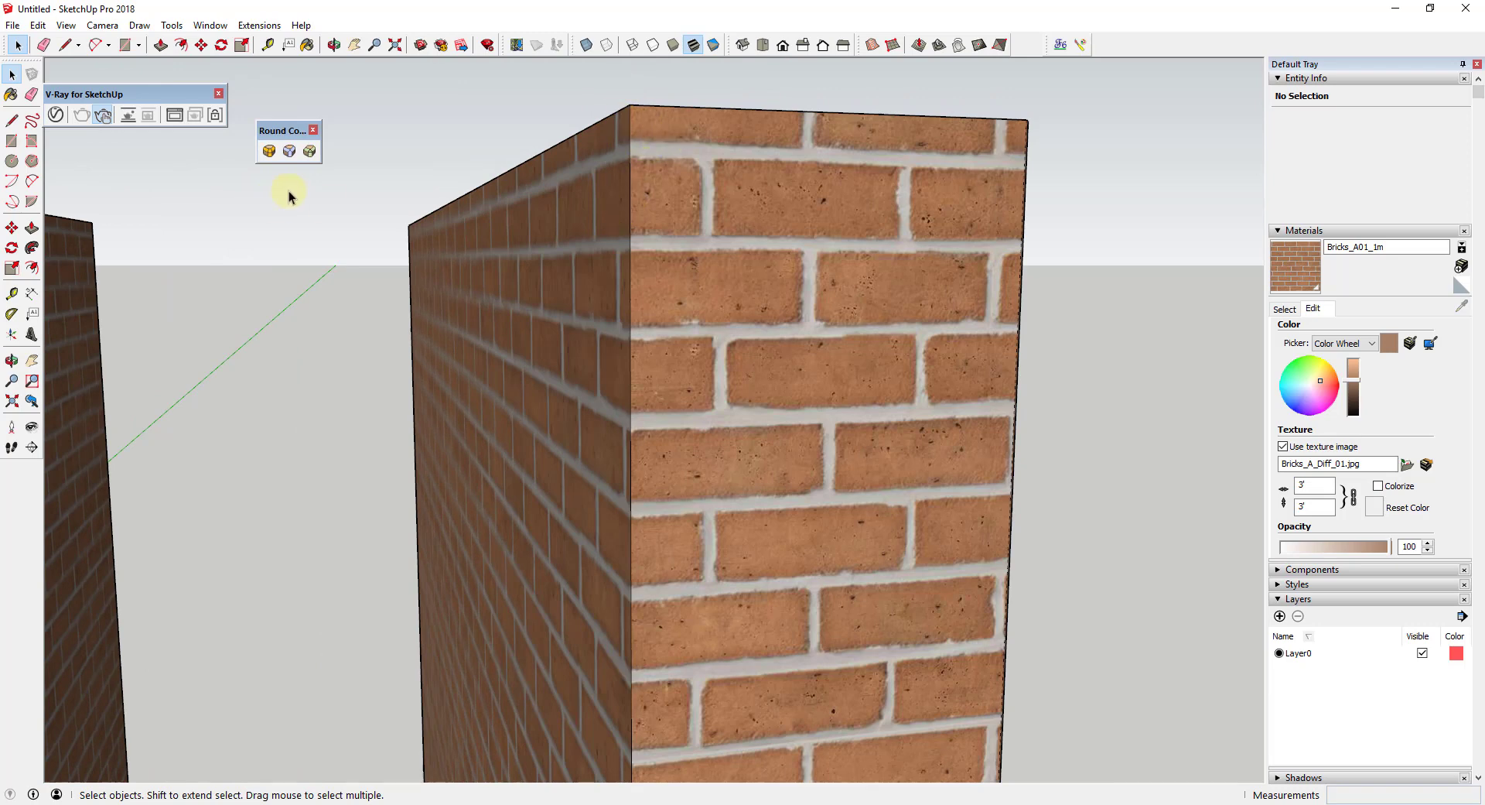
click(268, 151)
middle_drag(742, 208, 673, 301)
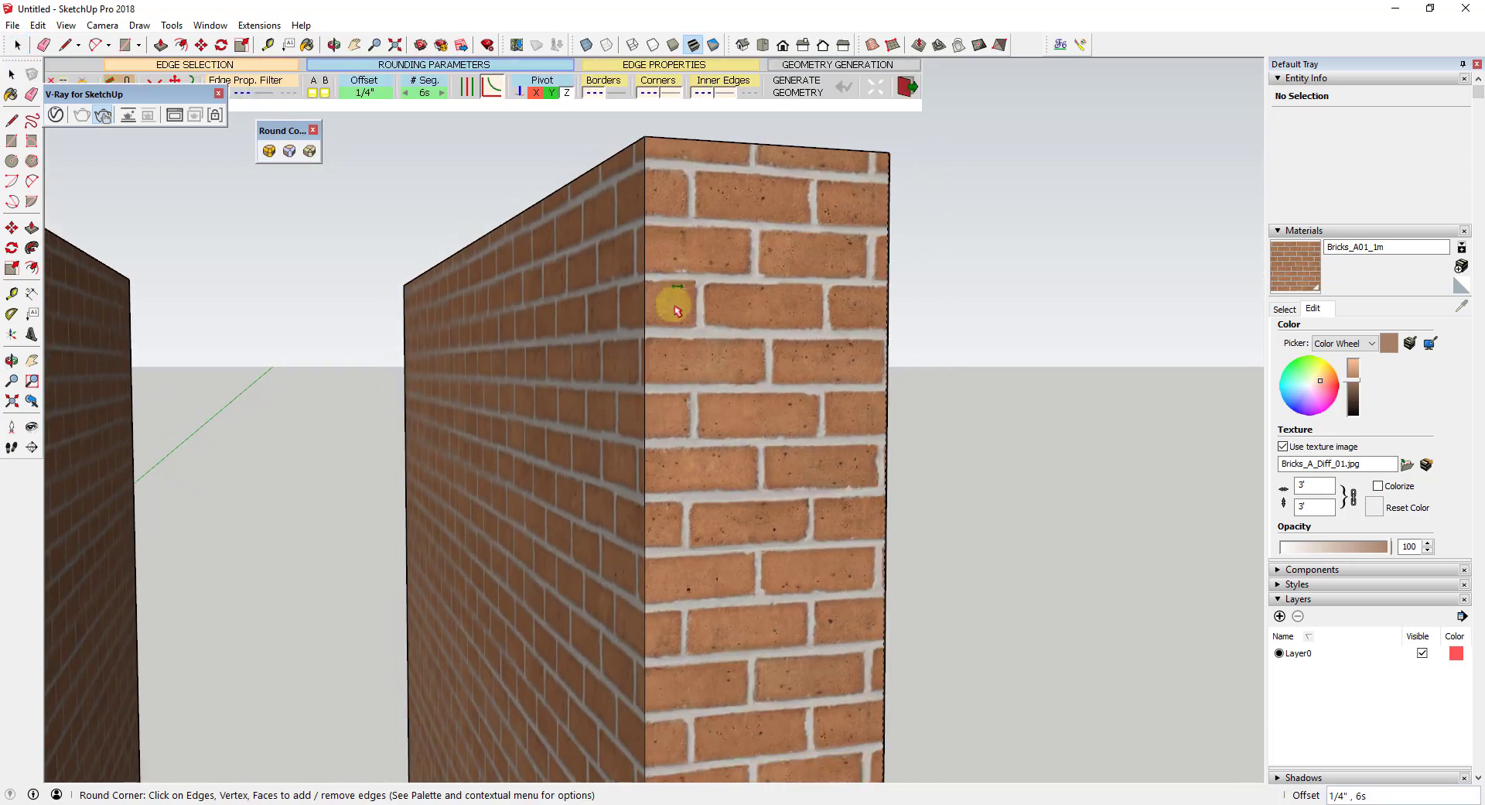
click(649, 354)
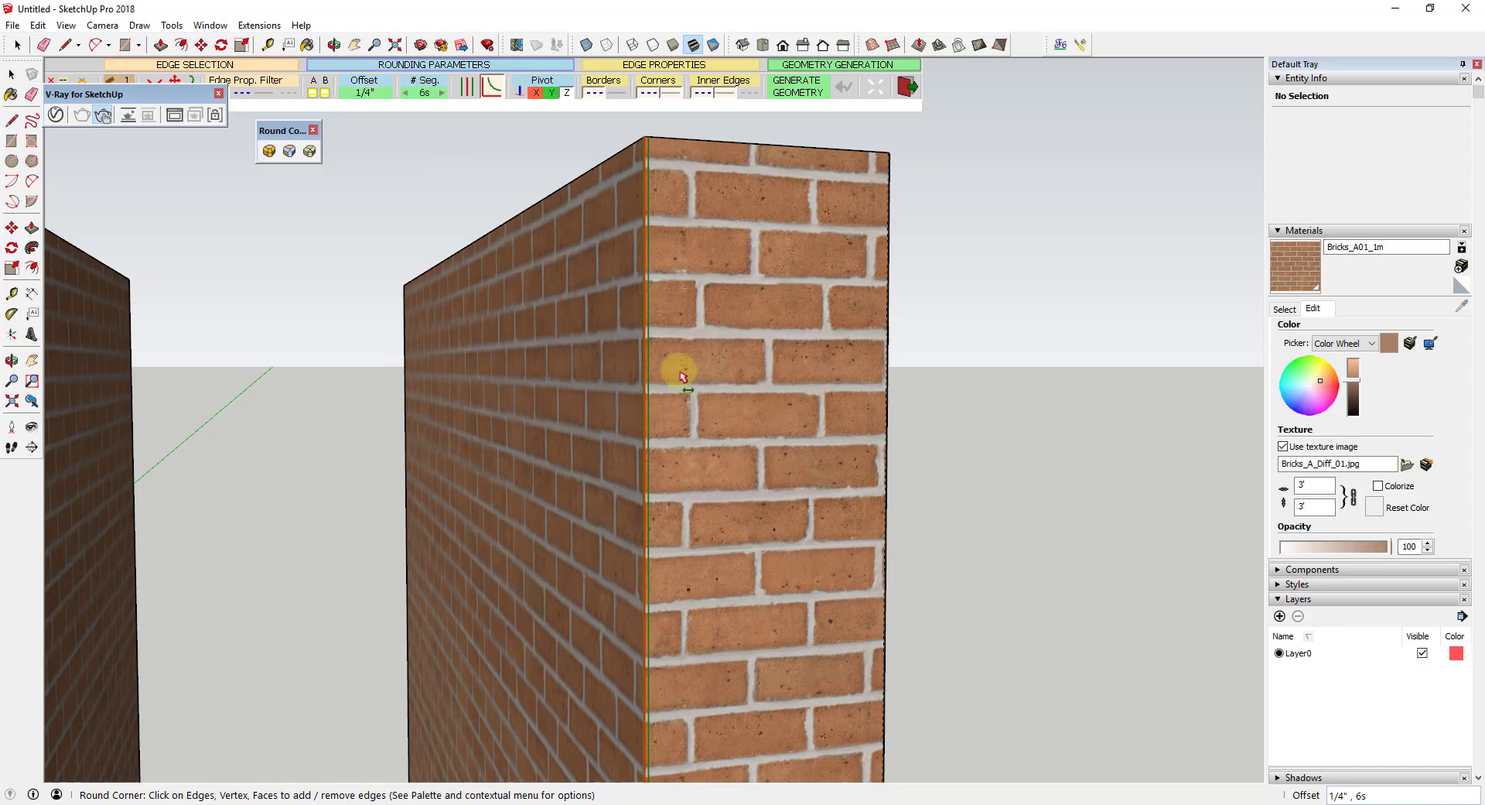
middle_drag(680, 365, 663, 411)
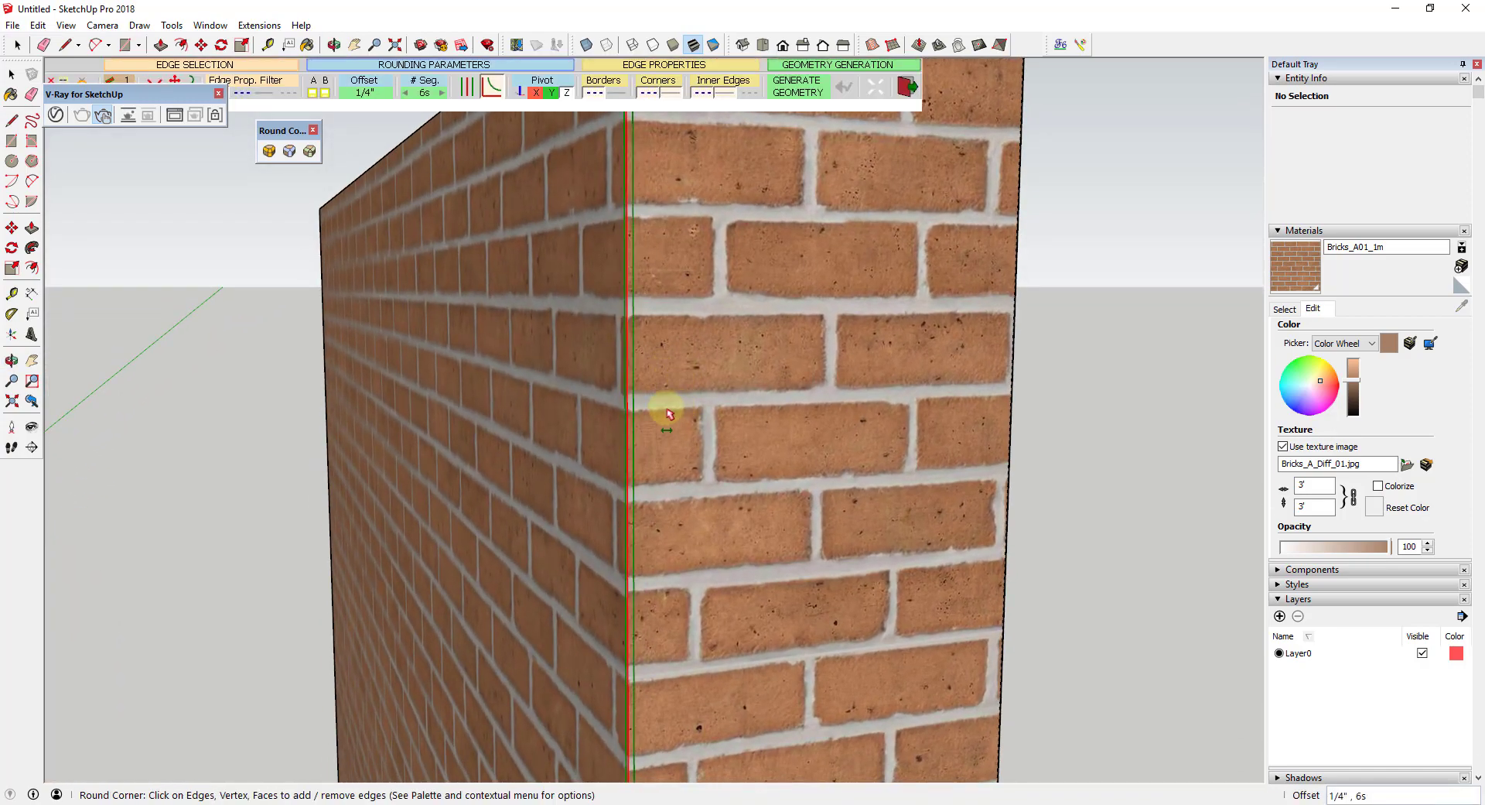
click(630, 364)
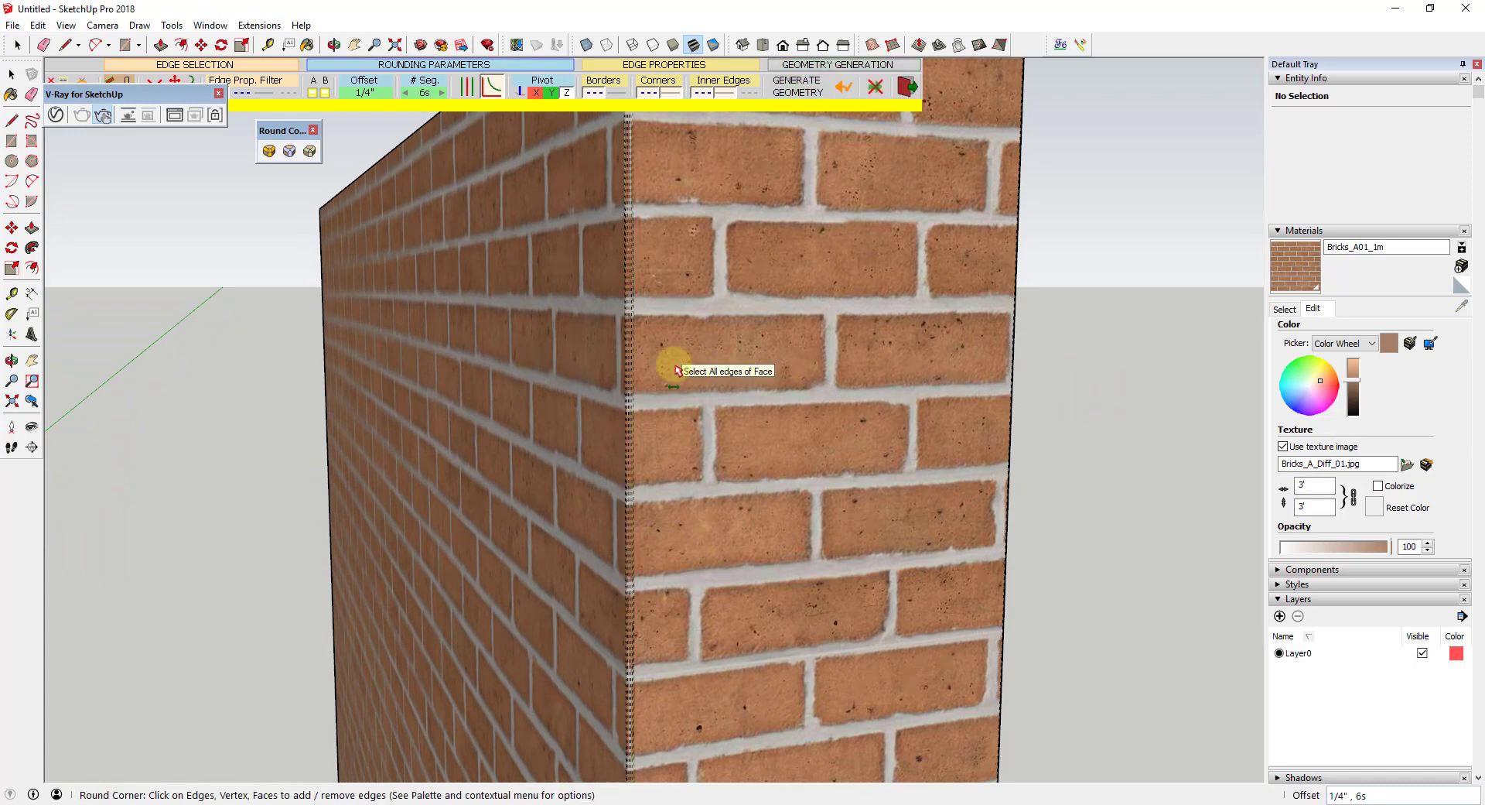
Step: Examine the rounded corner in the V-Ray render, then up close in the model with its texture and segment lines
middle_drag(703, 391, 743, 391)
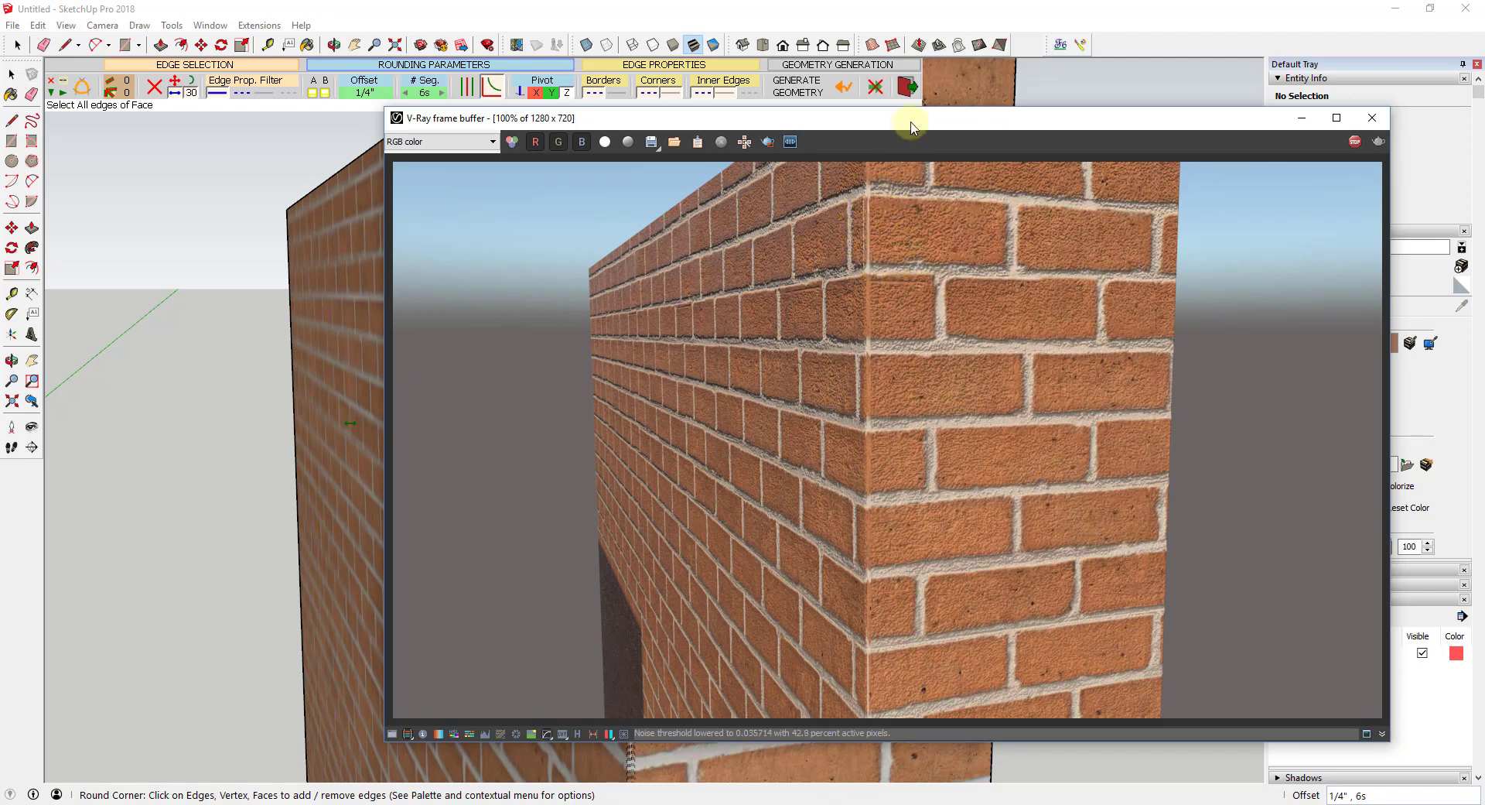
drag(914, 126, 1484, 154)
key(space)
middle_drag(1107, 339, 1054, 374)
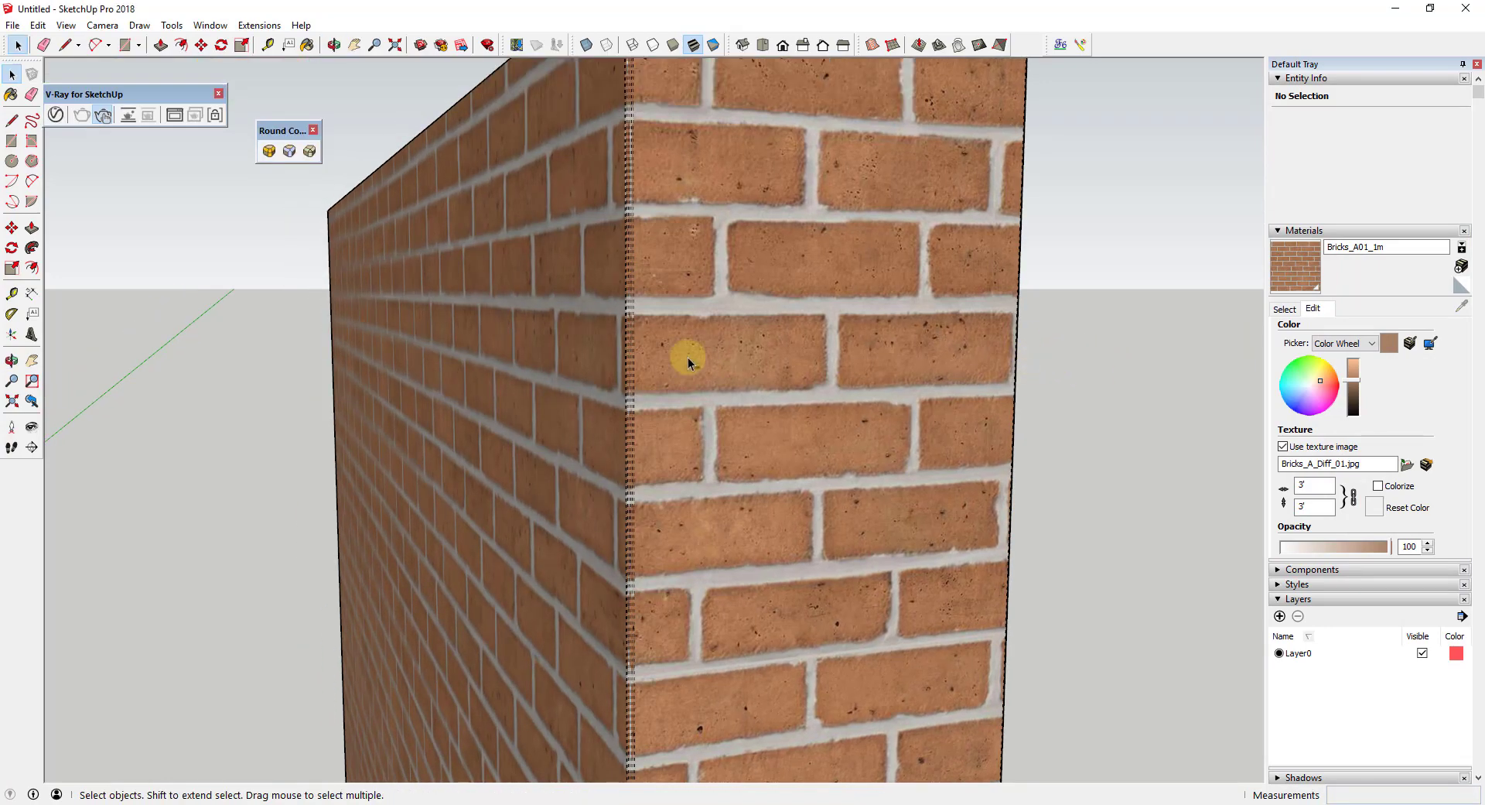
scroll(665, 324, down, 6)
scroll(662, 220, up, 5)
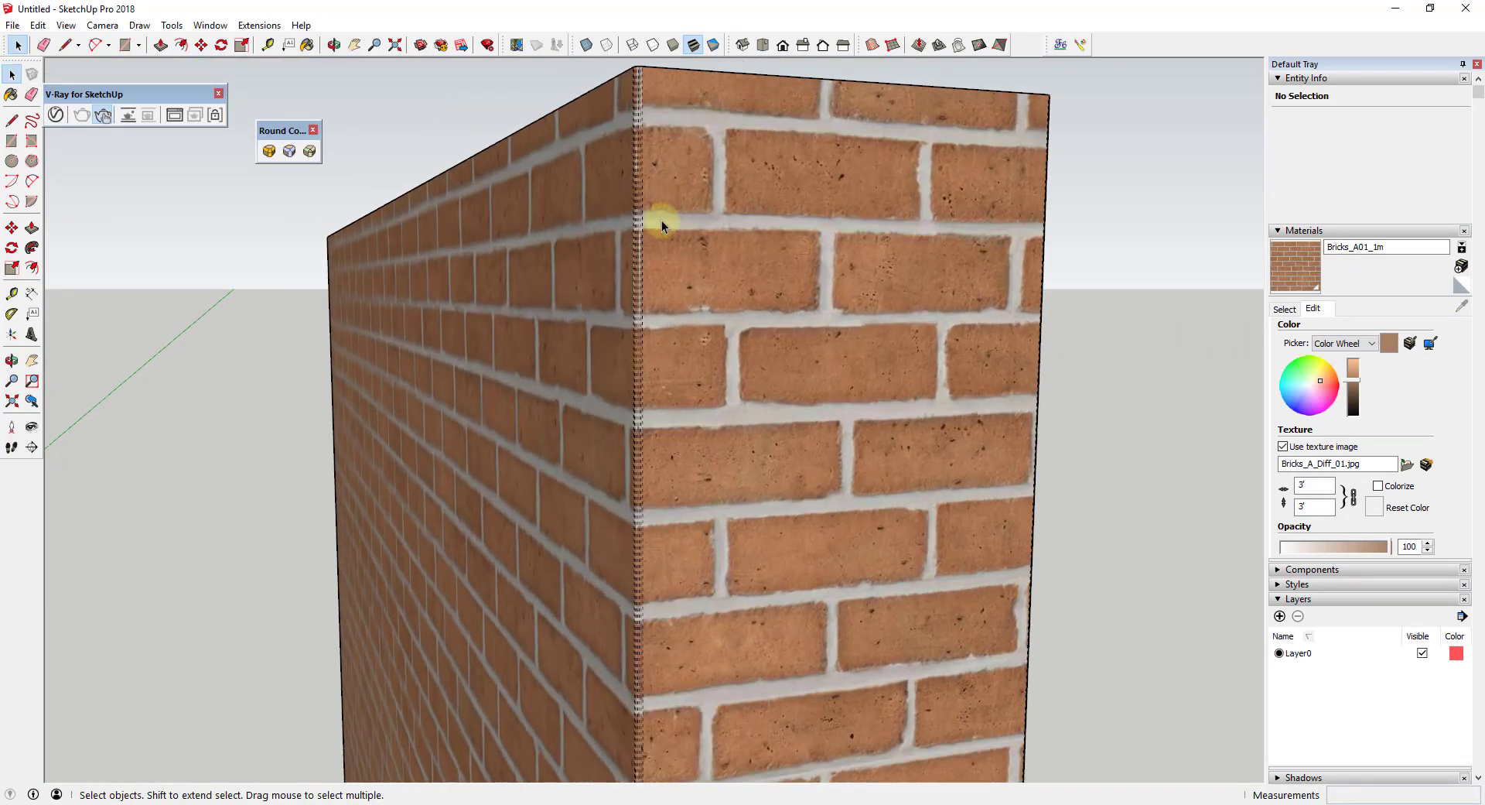
scroll(662, 220, up, 3)
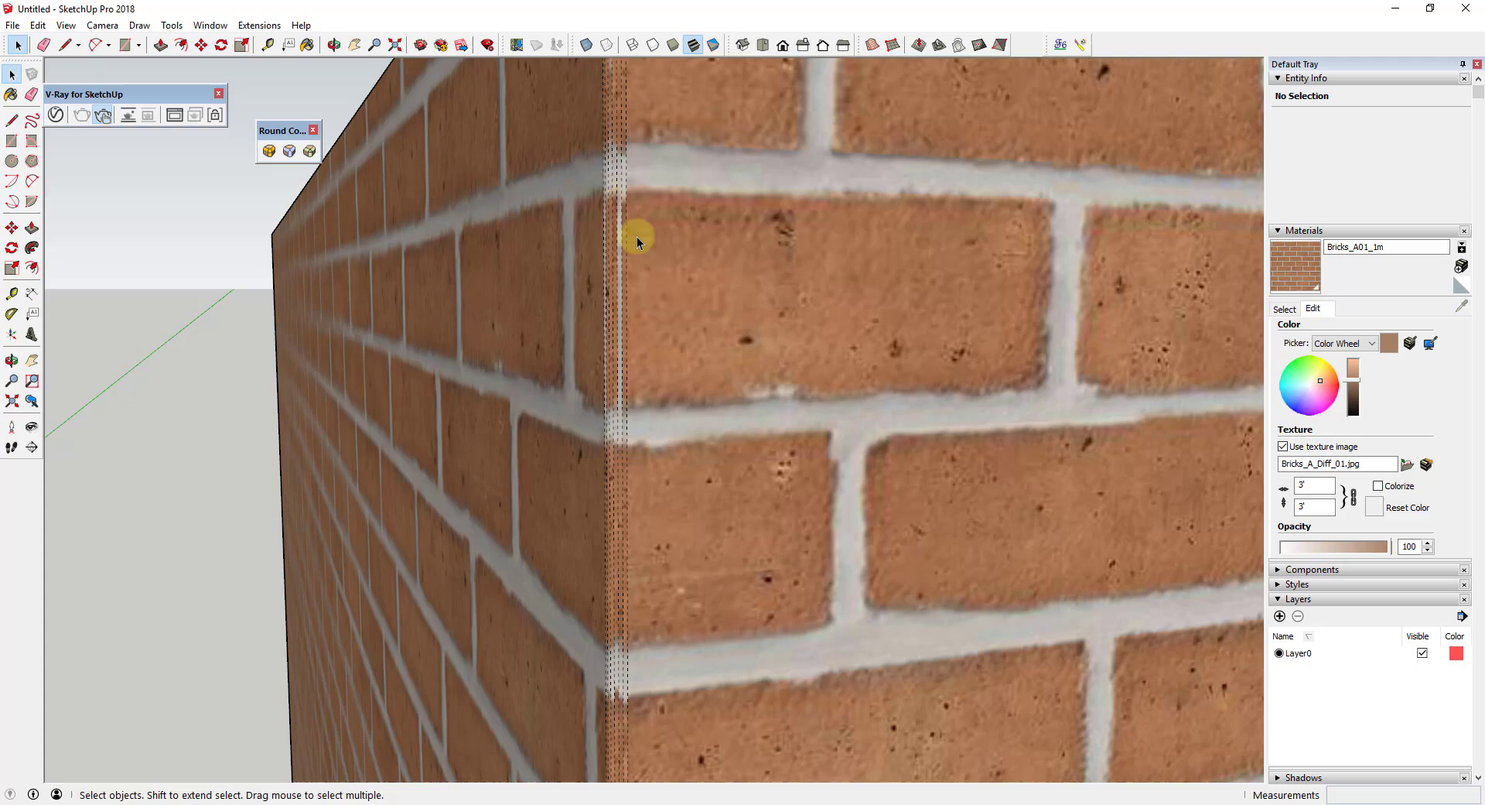
scroll(638, 236, down, 10)
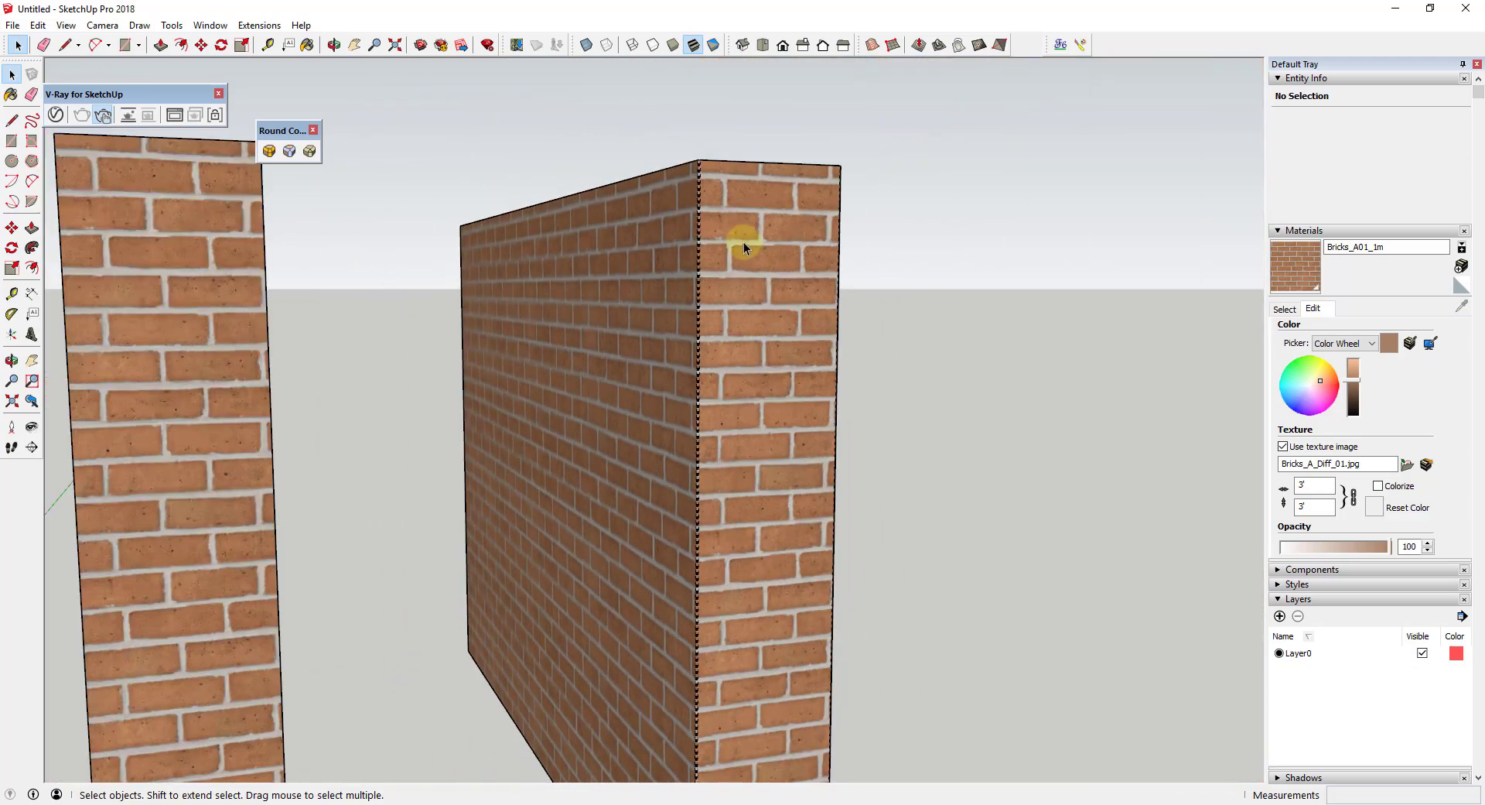
Step: Select the entire second wall, including its beveled and rounded edges, and make it a group
scroll(744, 241, down, 6)
middle_drag(736, 318, 587, 154)
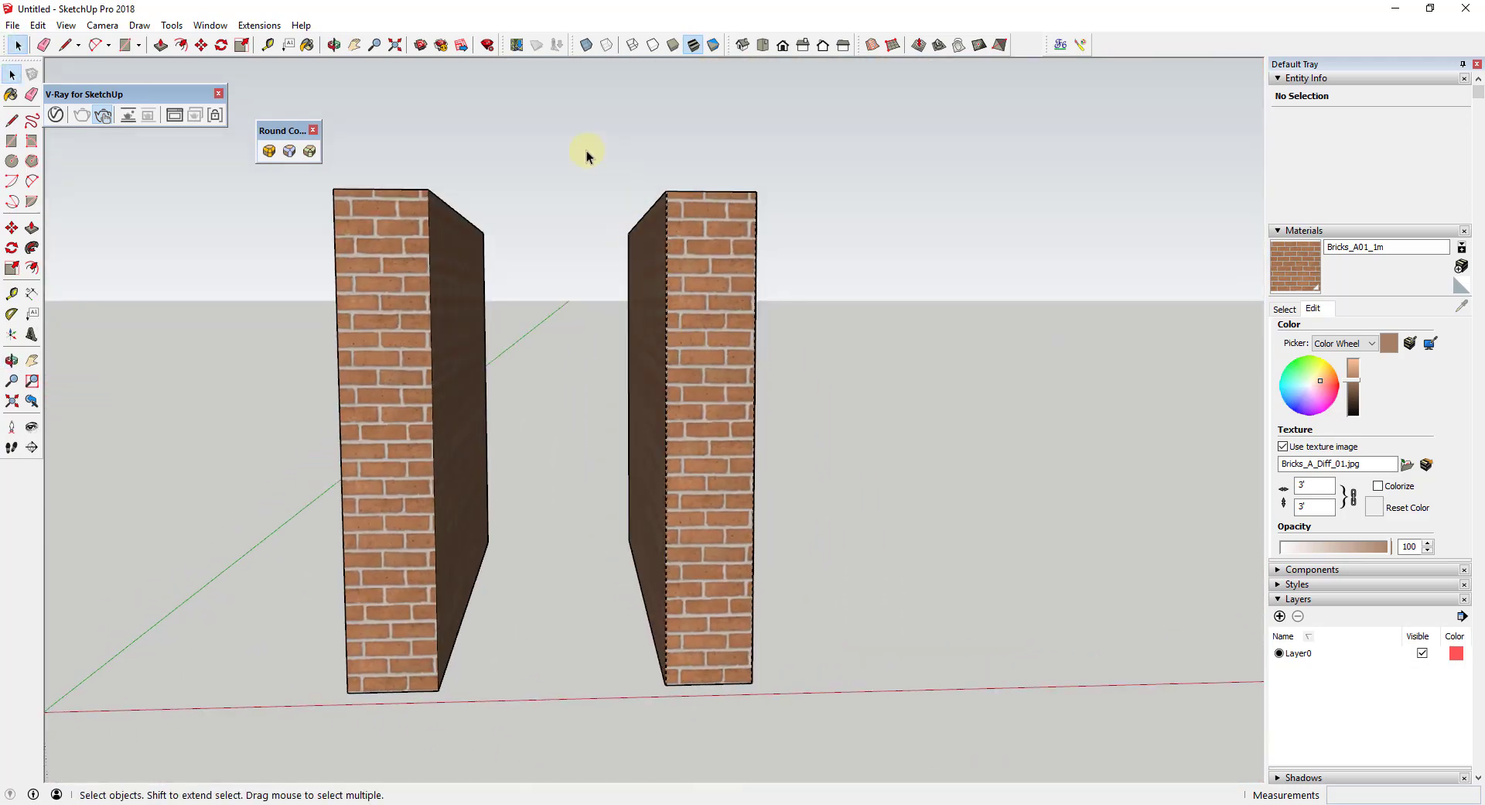
drag(807, 721, 807, 721)
right_click(690, 406)
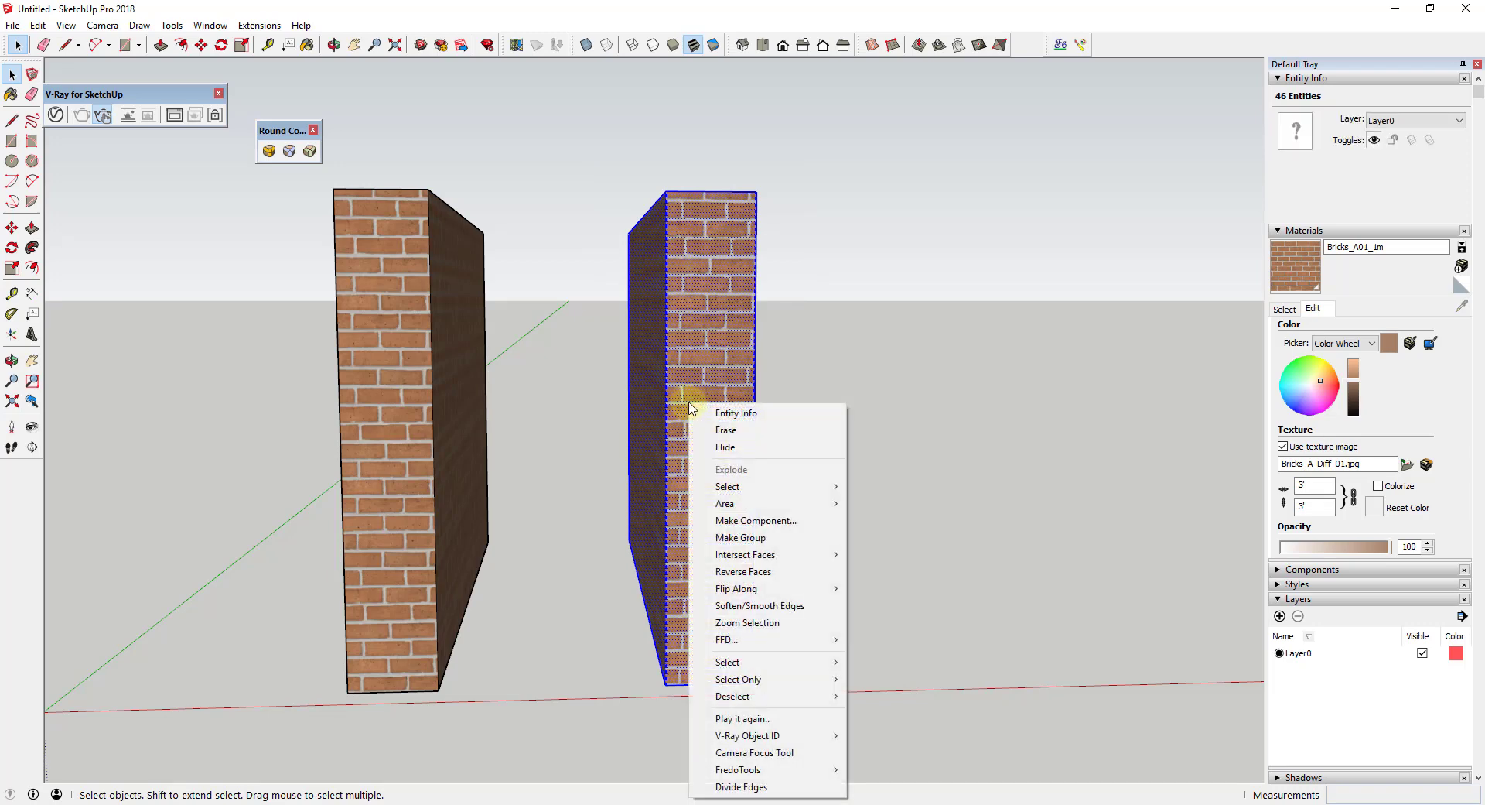
mouse_move(731, 487)
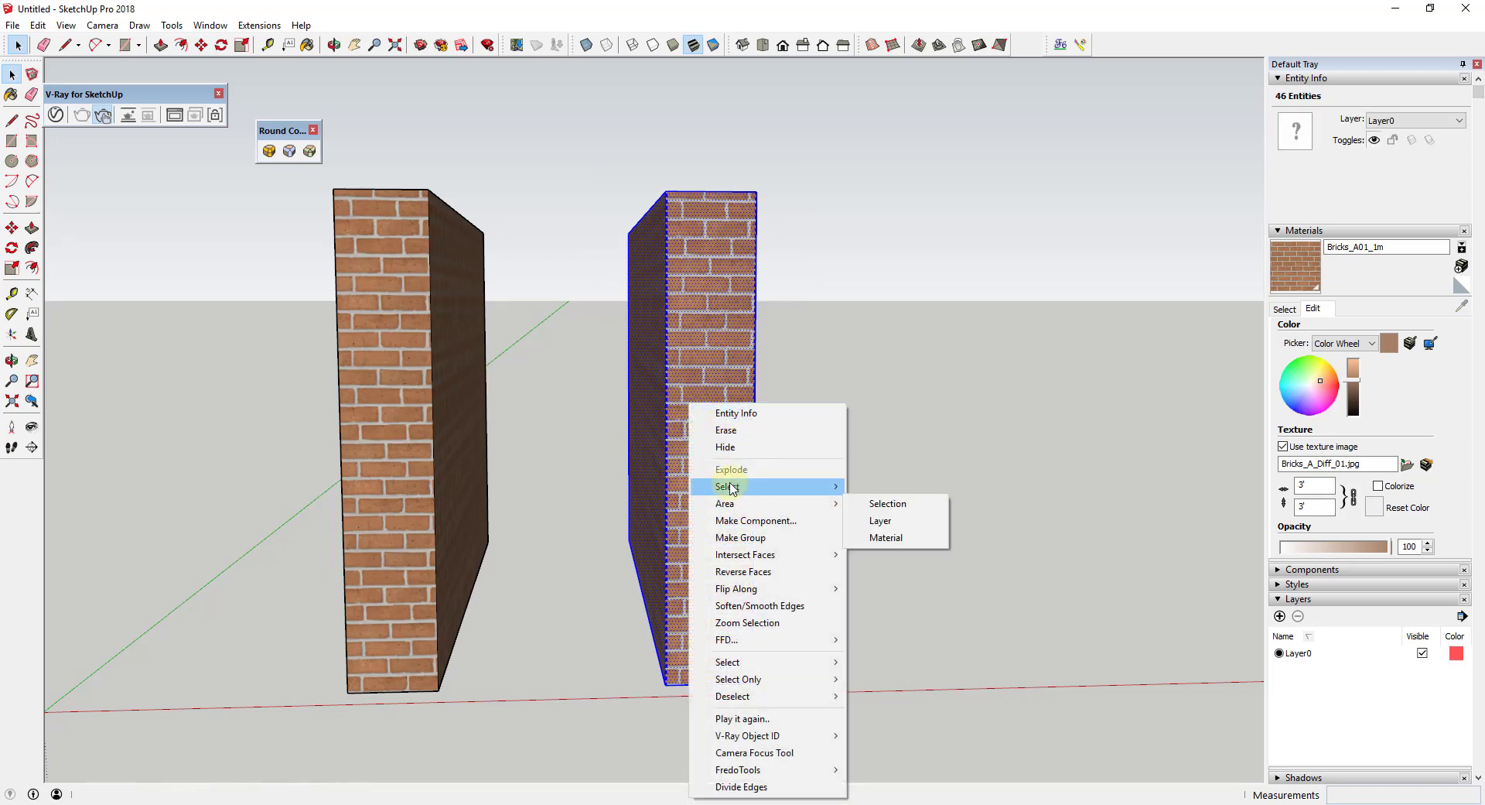
click(741, 537)
Step: Apply V-Ray's Tri-Planar projection (World) to the second wall's group so the brick texture wraps its rounded corner
scroll(716, 504, up, 3)
middle_drag(717, 503, 728, 468)
scroll(663, 321, up, 5)
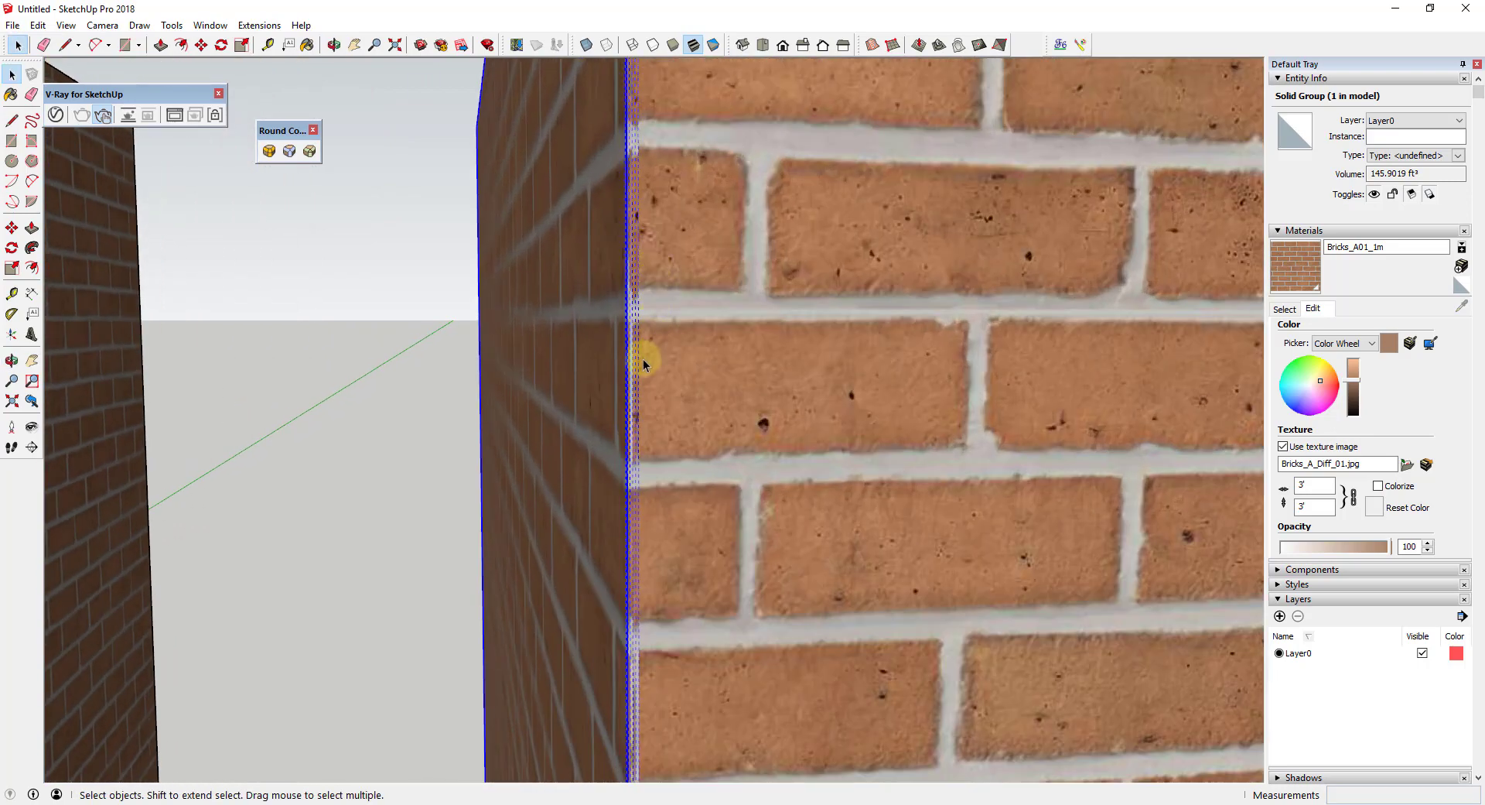
middle_drag(647, 358, 580, 391)
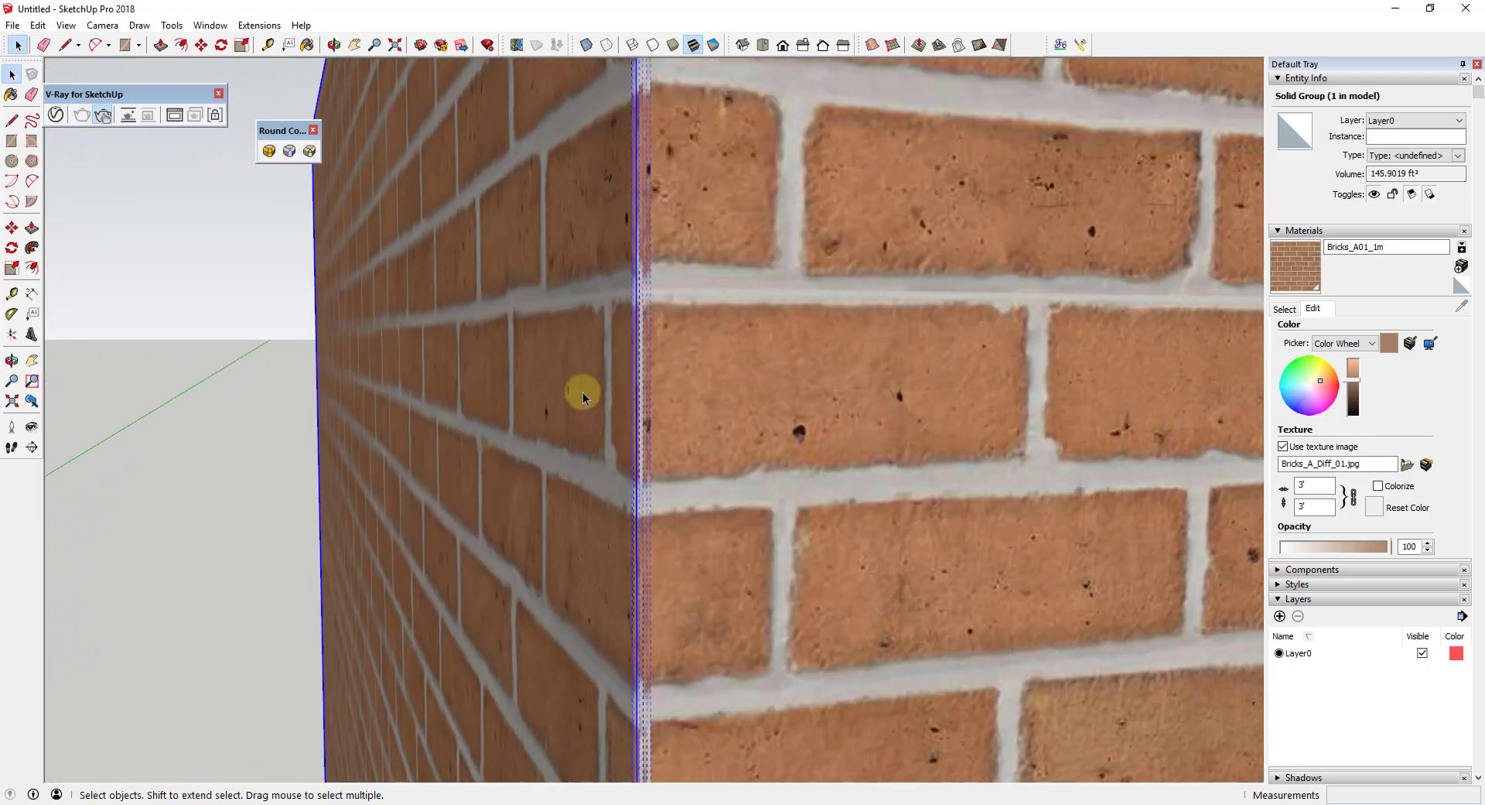
right_click(652, 422)
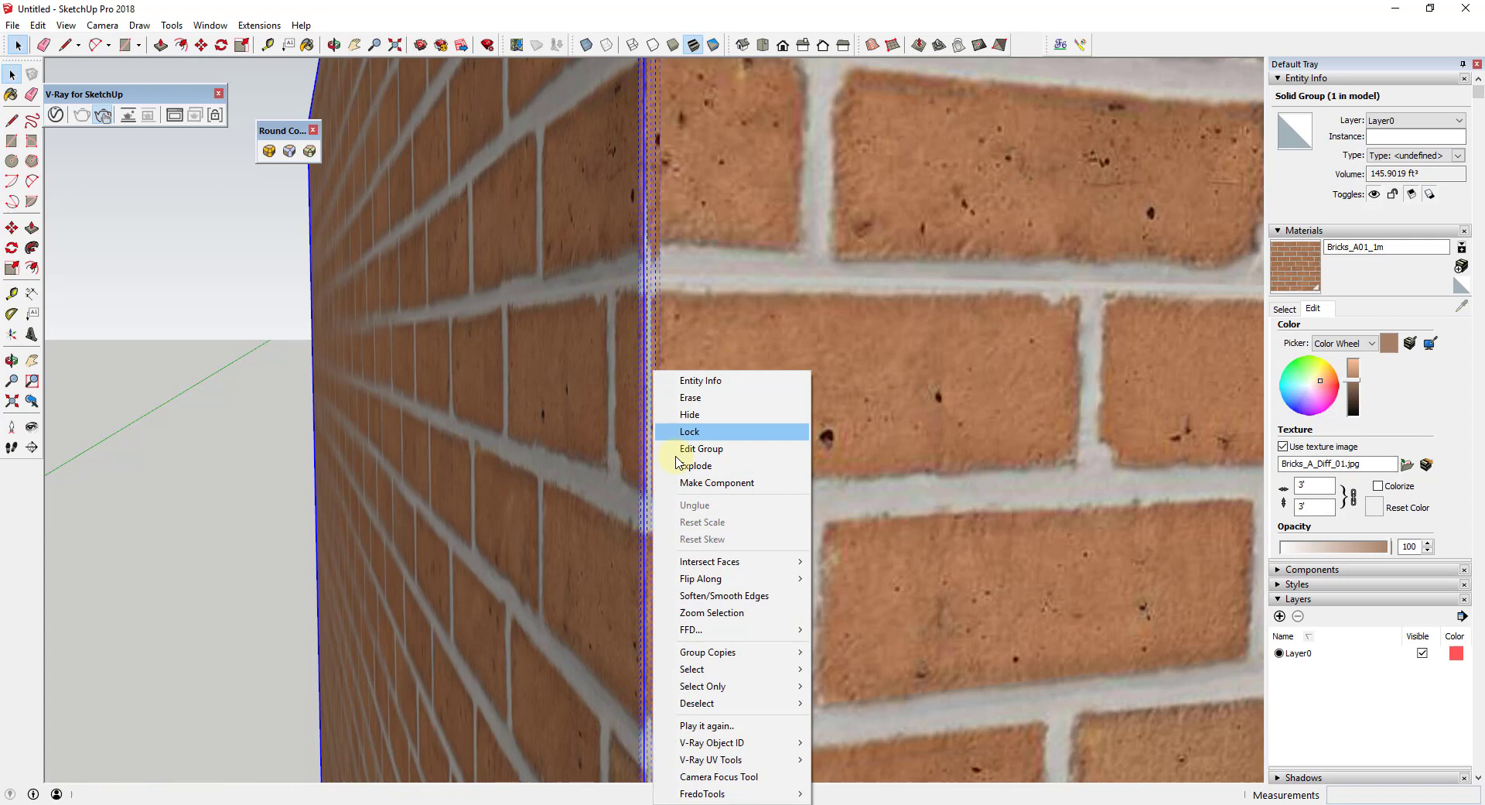
mouse_move(706, 762)
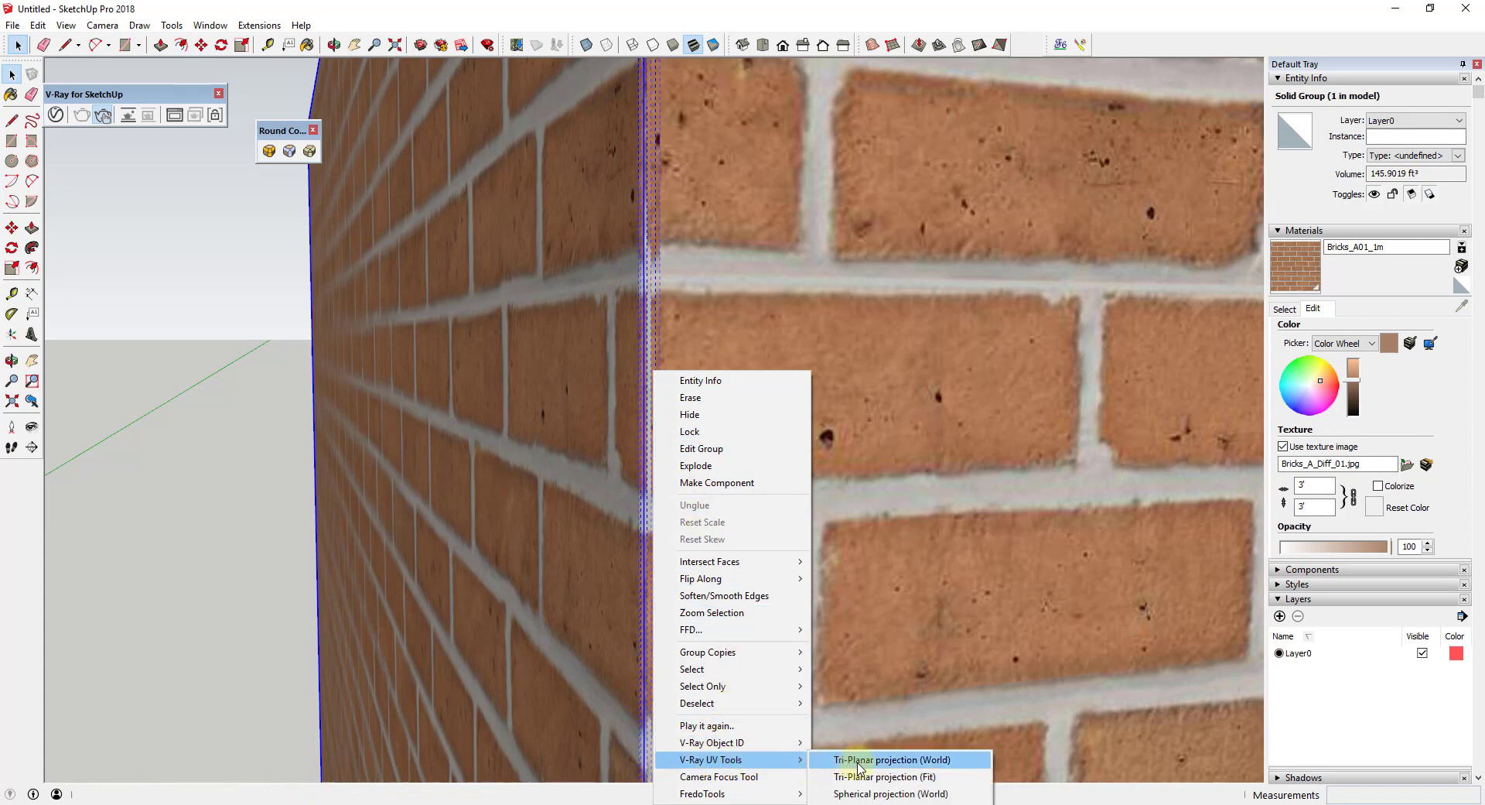
click(889, 762)
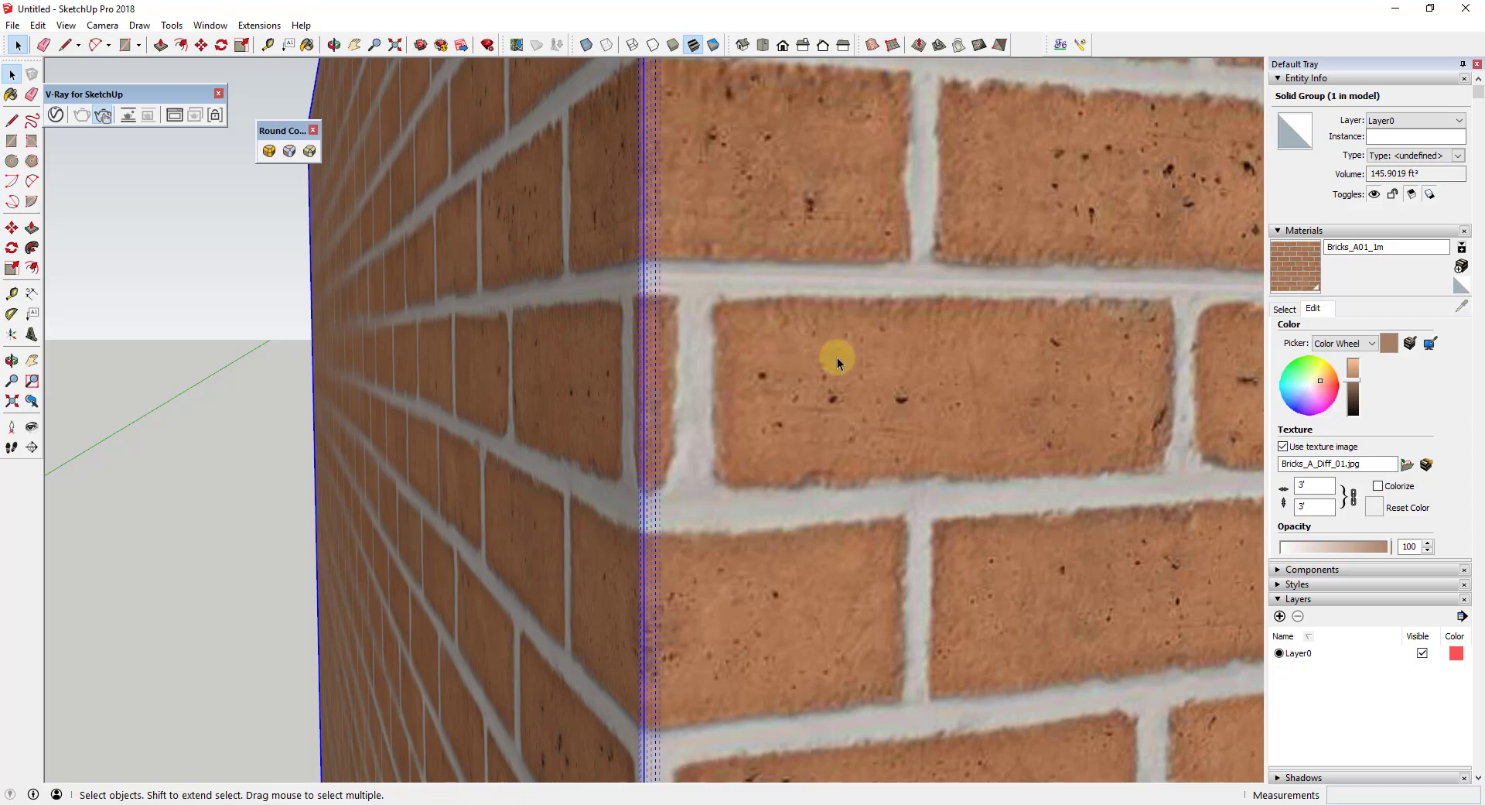
Step: Examine the re-projected brick texture around the second wall's corner in the V-Ray render from wider angles
scroll(872, 373, down, 3)
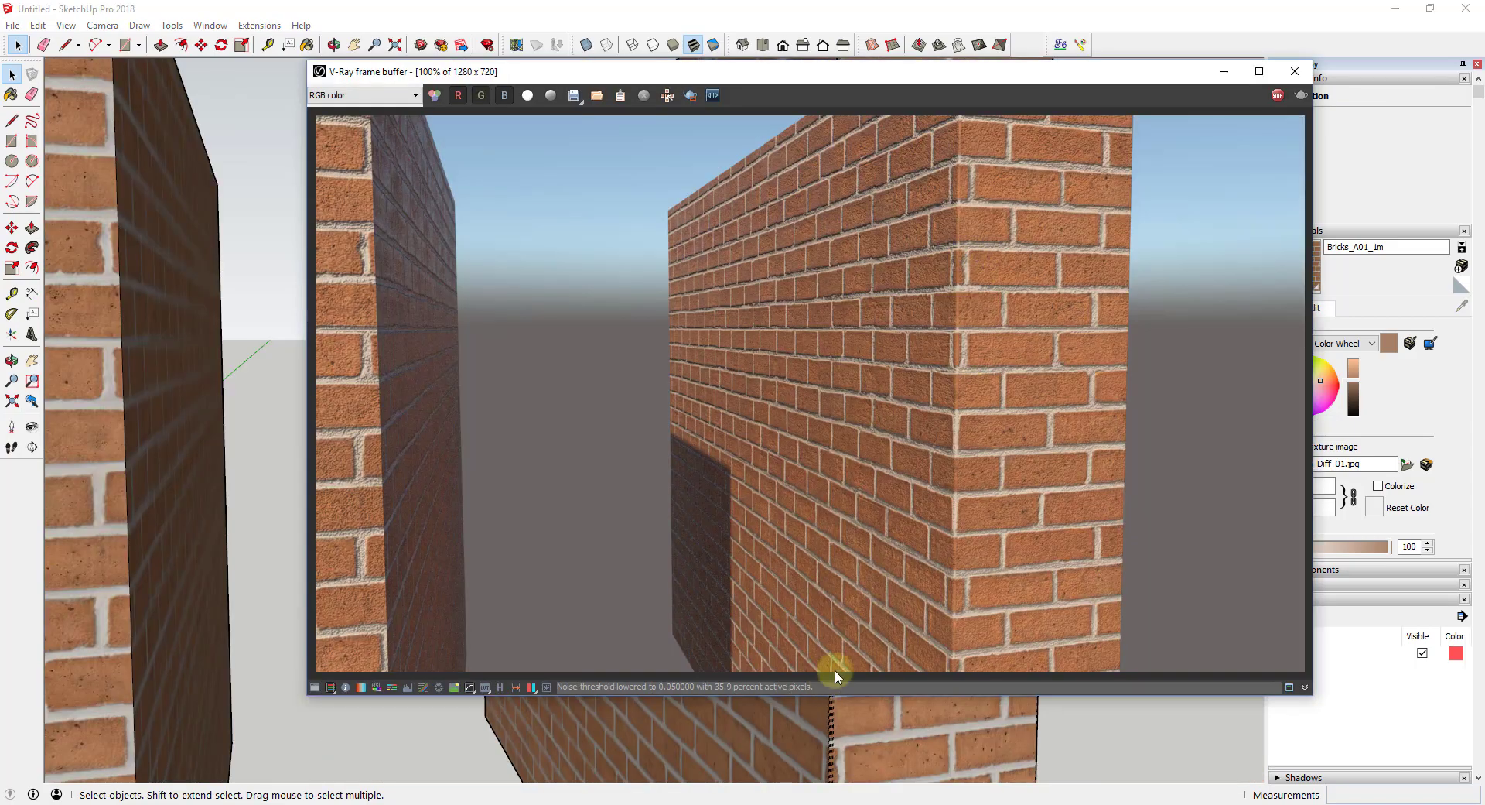
scroll(902, 720, down, 4)
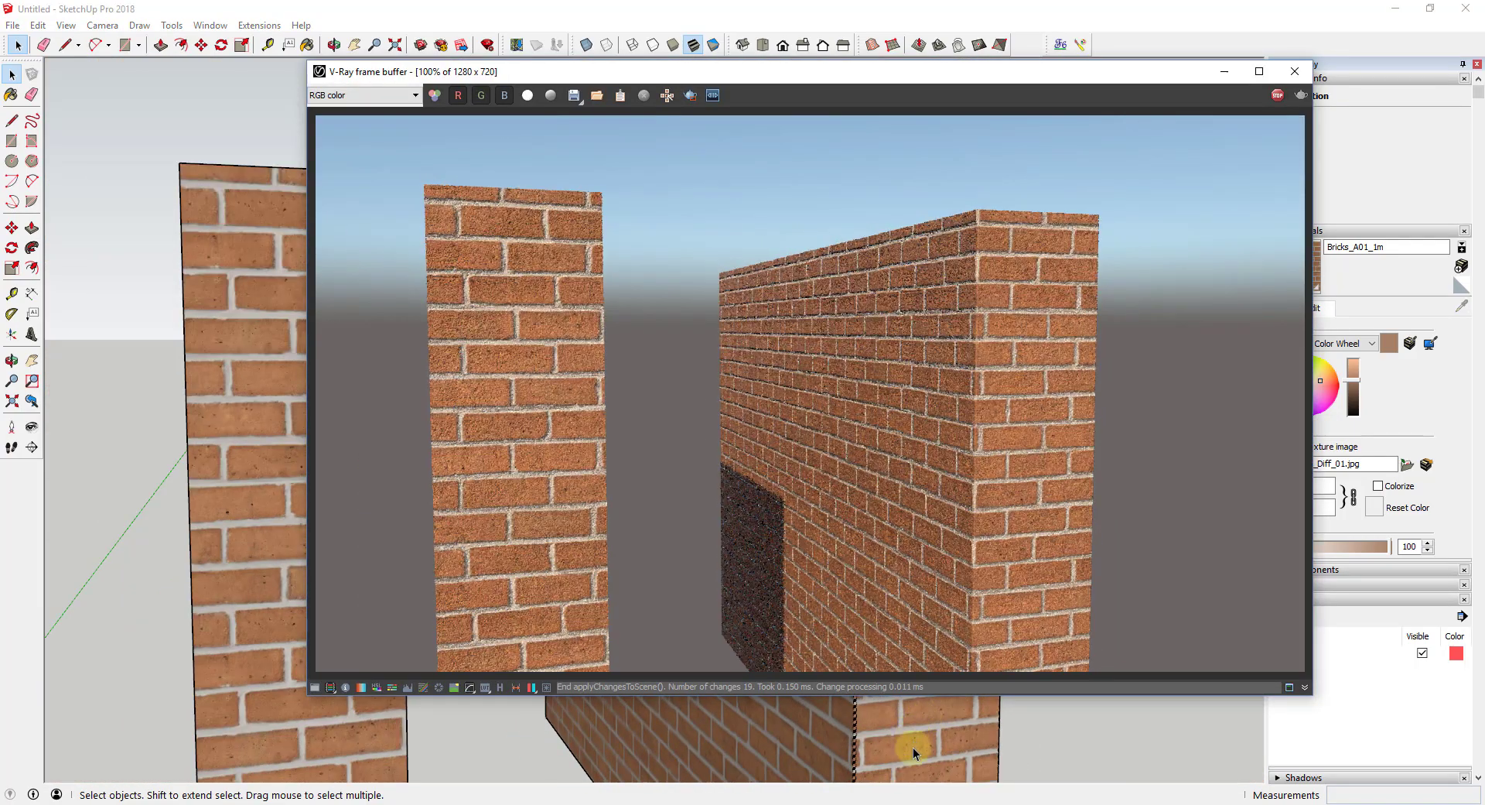
middle_drag(790, 735, 829, 743)
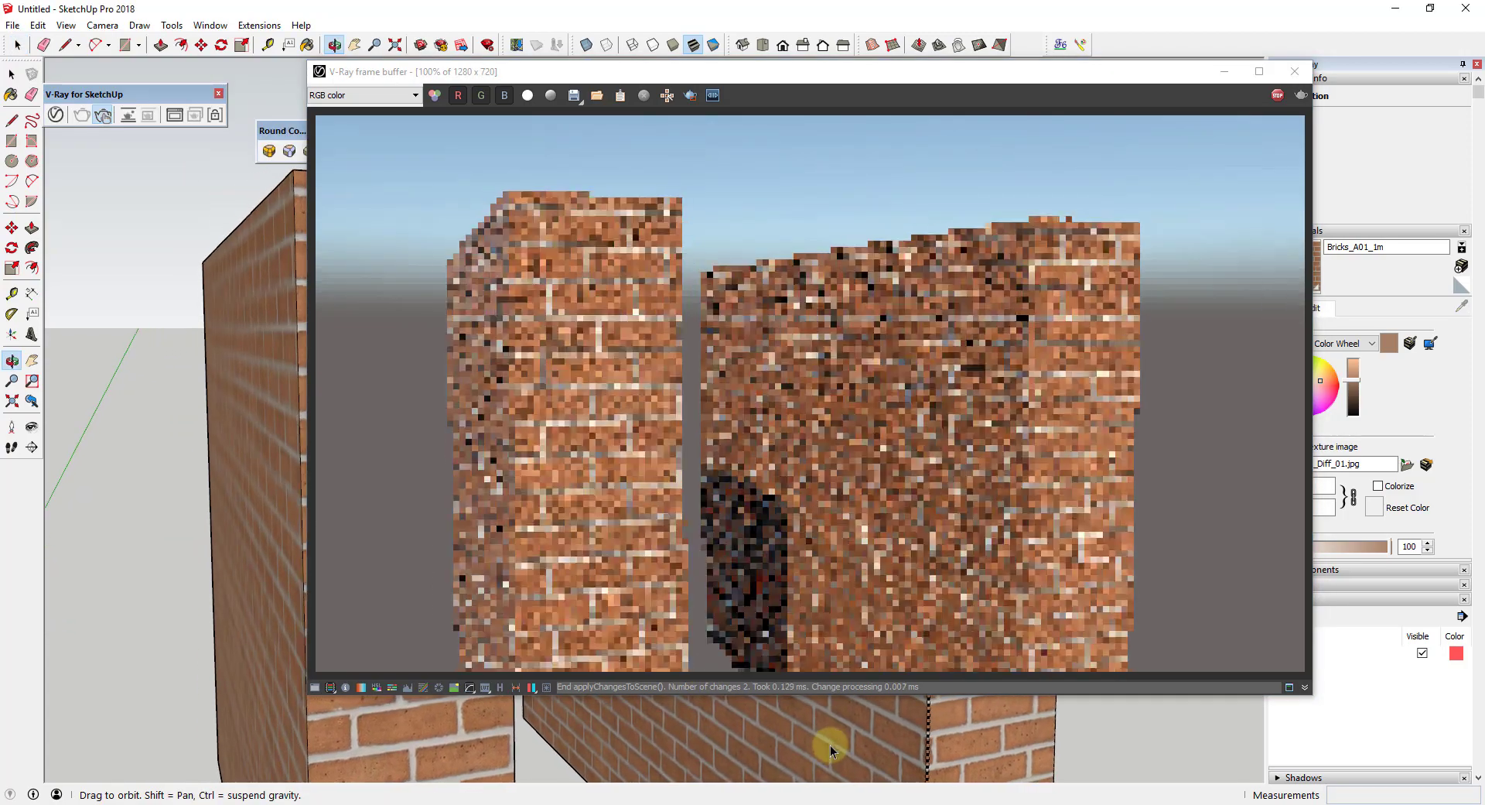